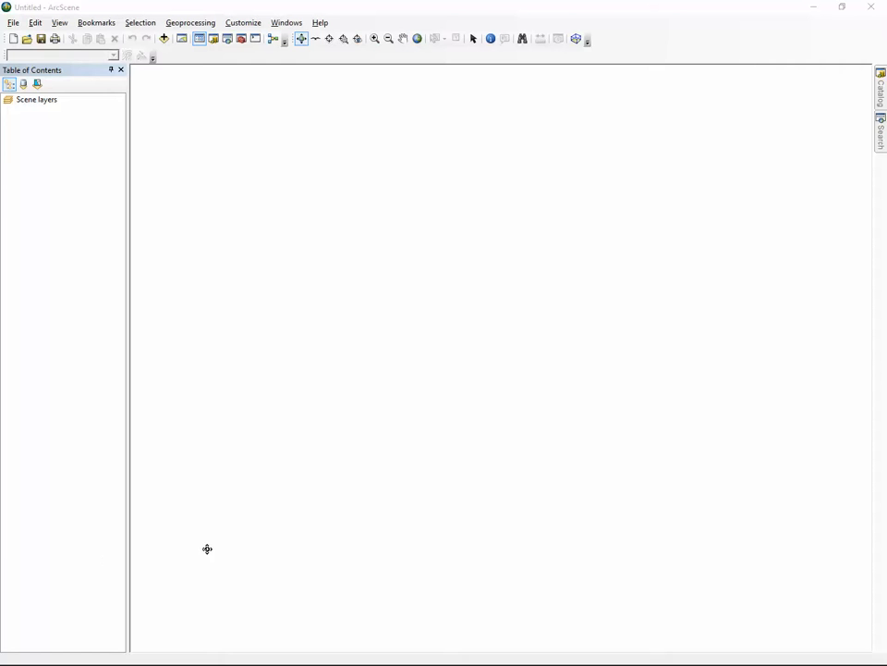
Locate ArcScene 10.2 among the installed ArcGIS programs
mouse_move(106, 662)
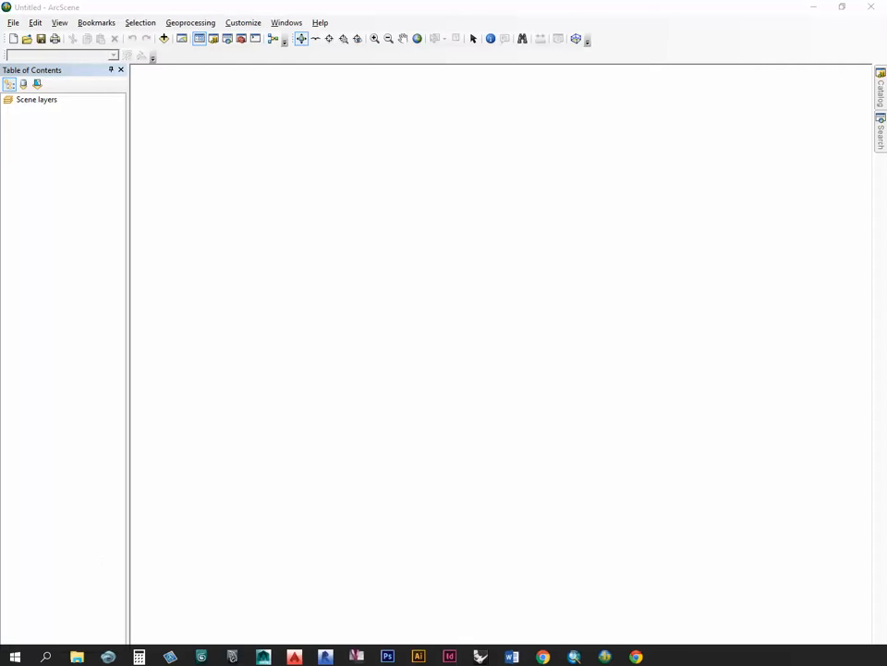
click(16, 653)
click(28, 626)
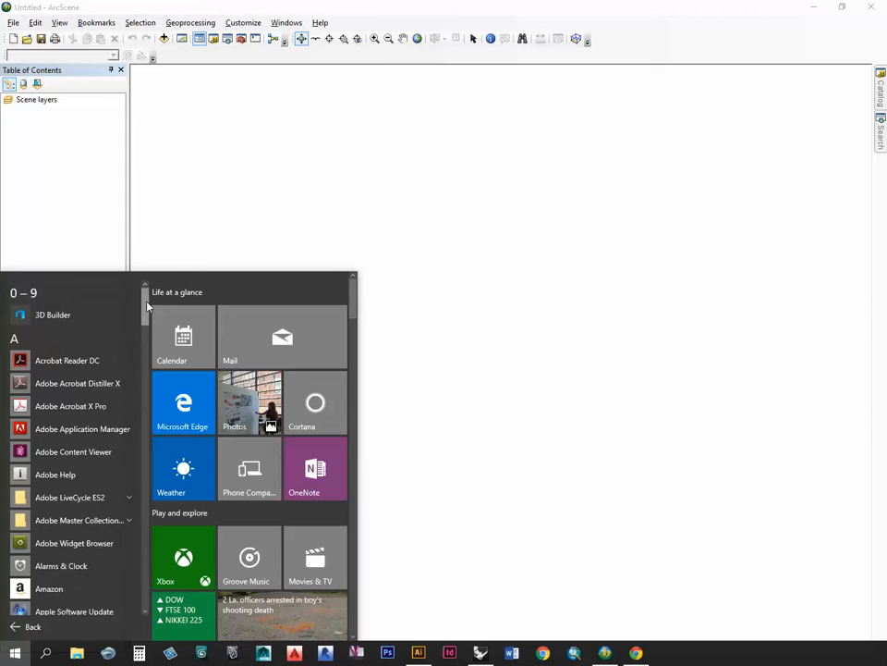
drag(146, 304, 146, 338)
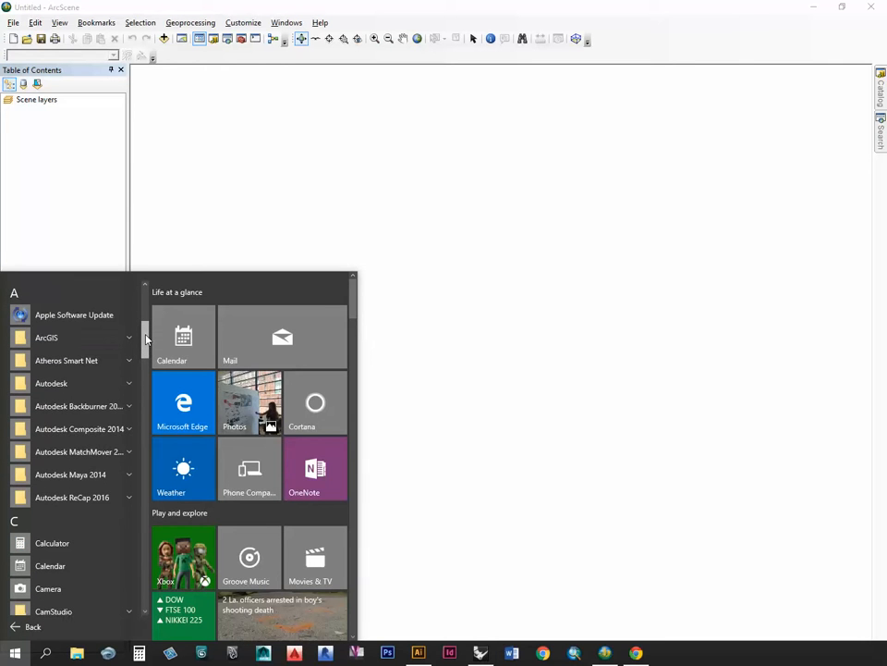
click(57, 340)
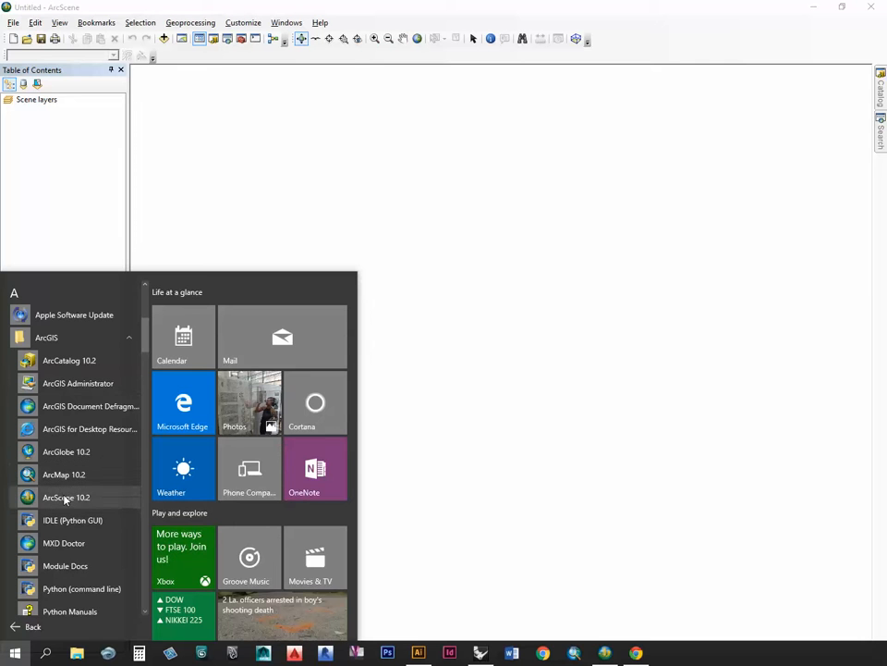
click(511, 295)
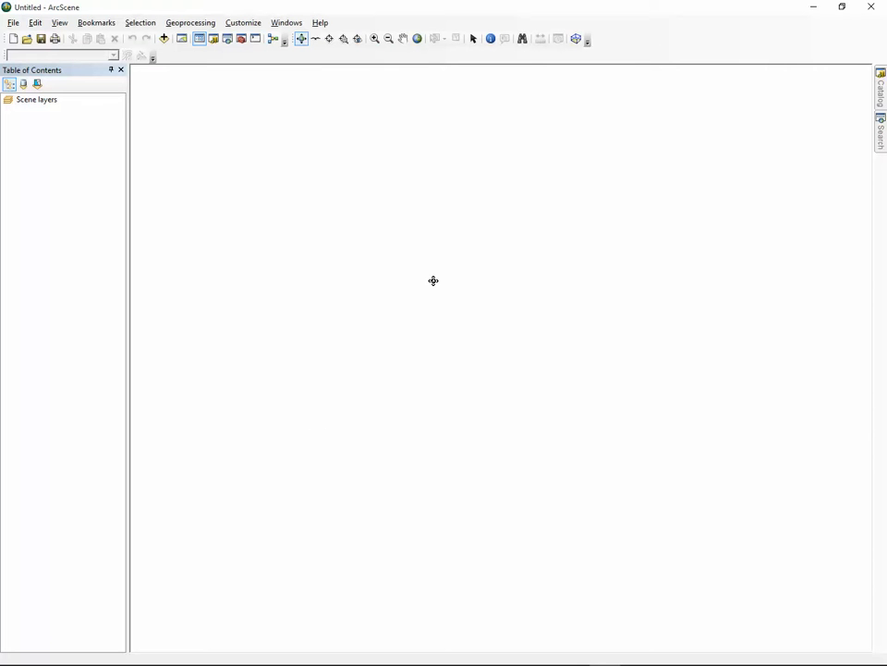
Add the Parcels_MapPluto.shp shapefile from the Parcels folder to the scene layers
click(37, 100)
right_click(46, 106)
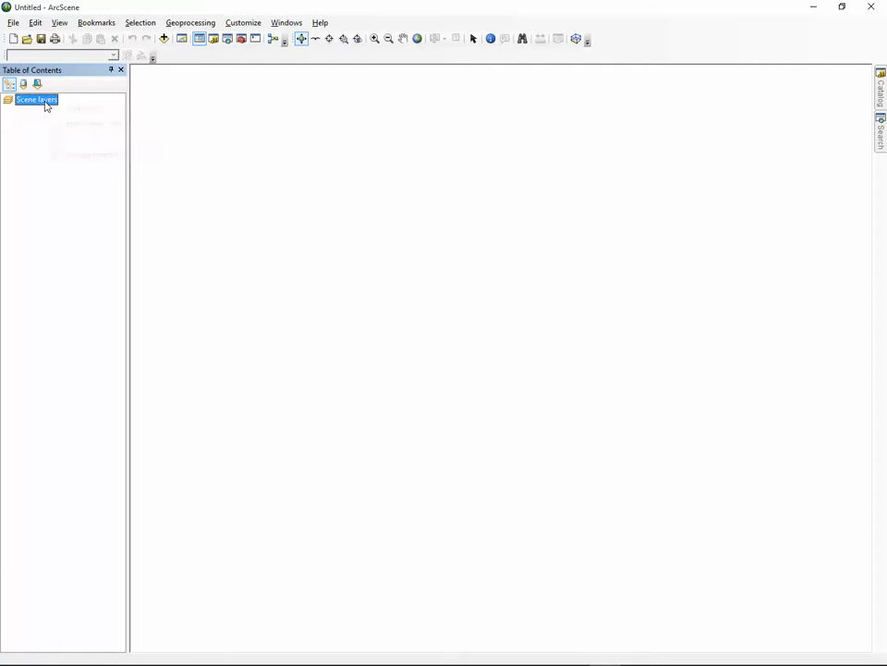
click(96, 110)
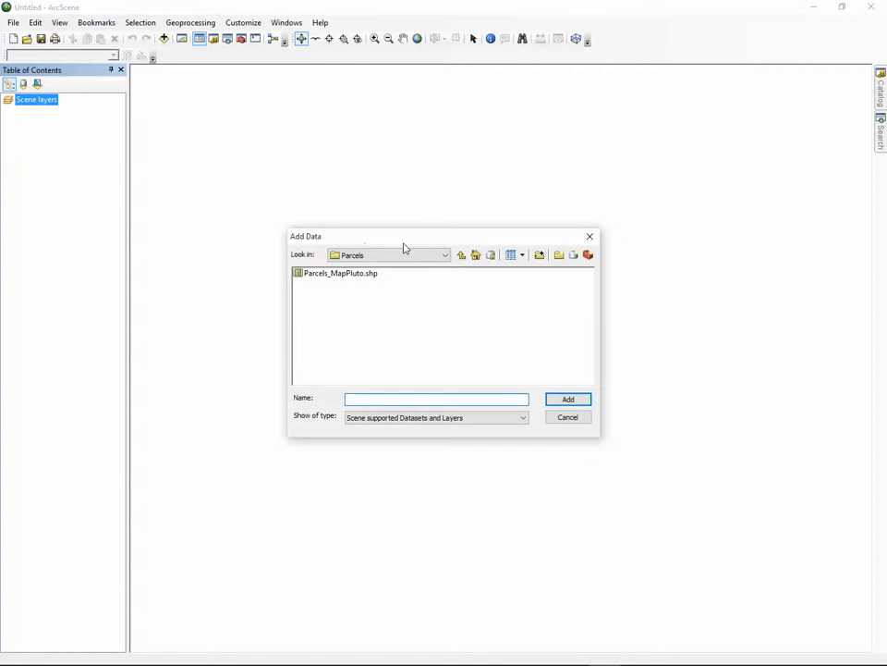
drag(404, 240, 406, 163)
drag(487, 164, 460, 161)
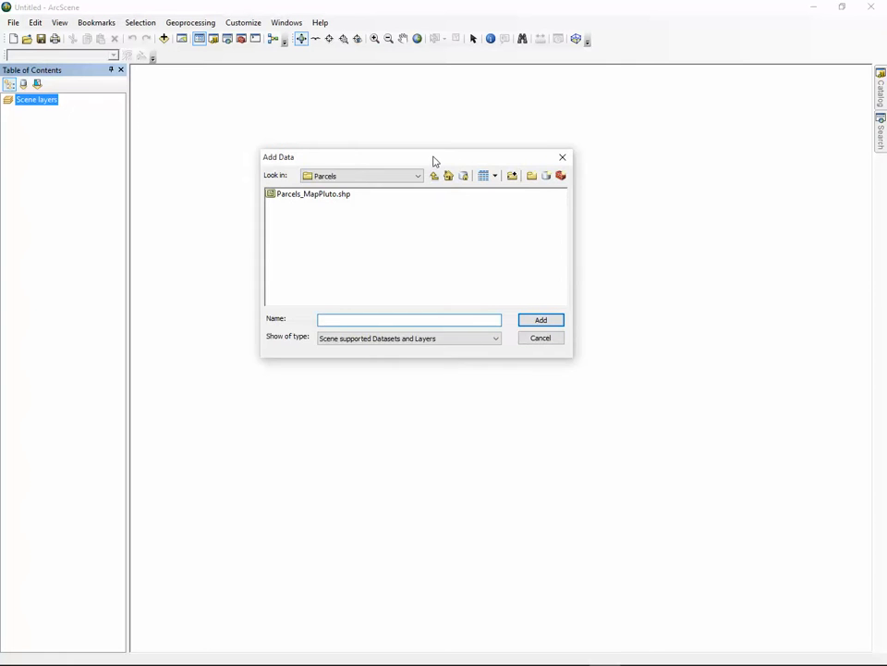
drag(435, 159, 457, 162)
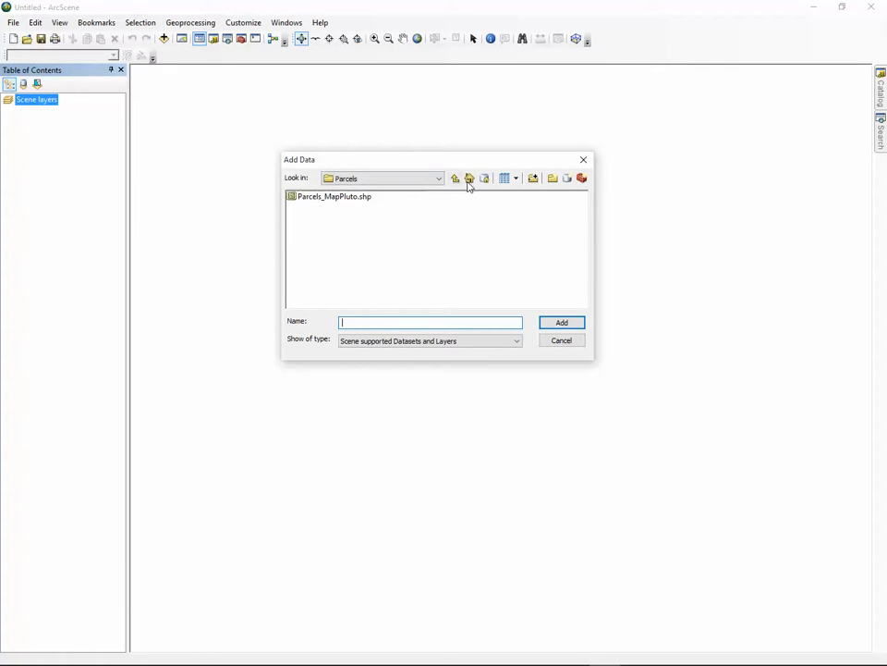
click(338, 198)
click(566, 325)
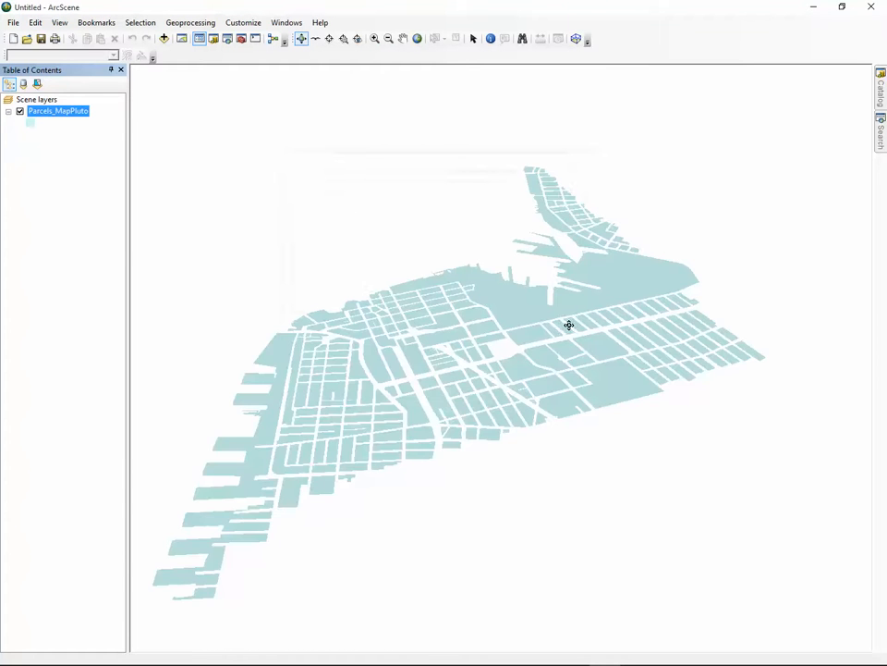
Examine the parcel layer's street blocks up close, from afar and from different angles
middle_drag(495, 340, 459, 369)
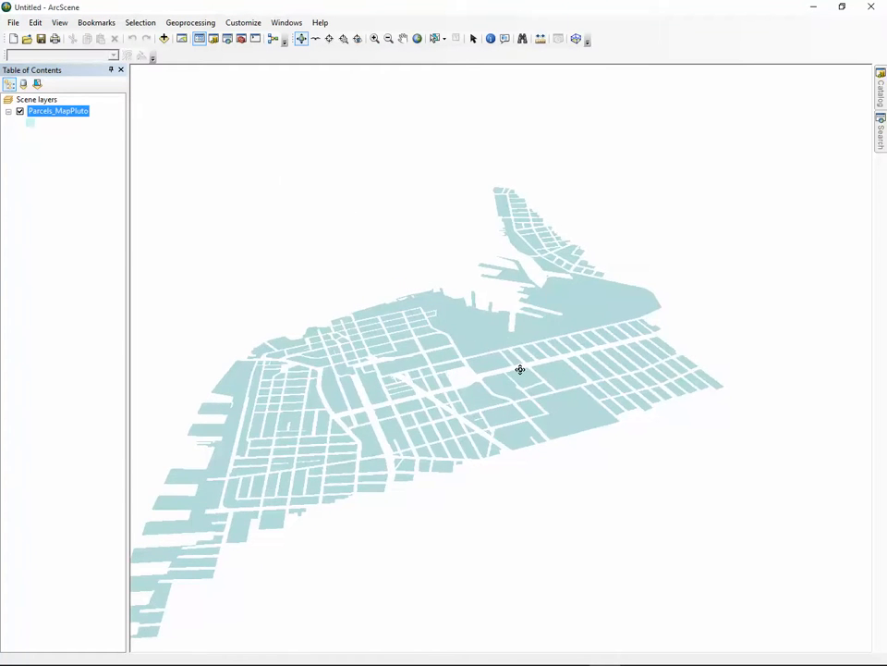
scroll(499, 370, up, 4)
scroll(554, 339, up, 3)
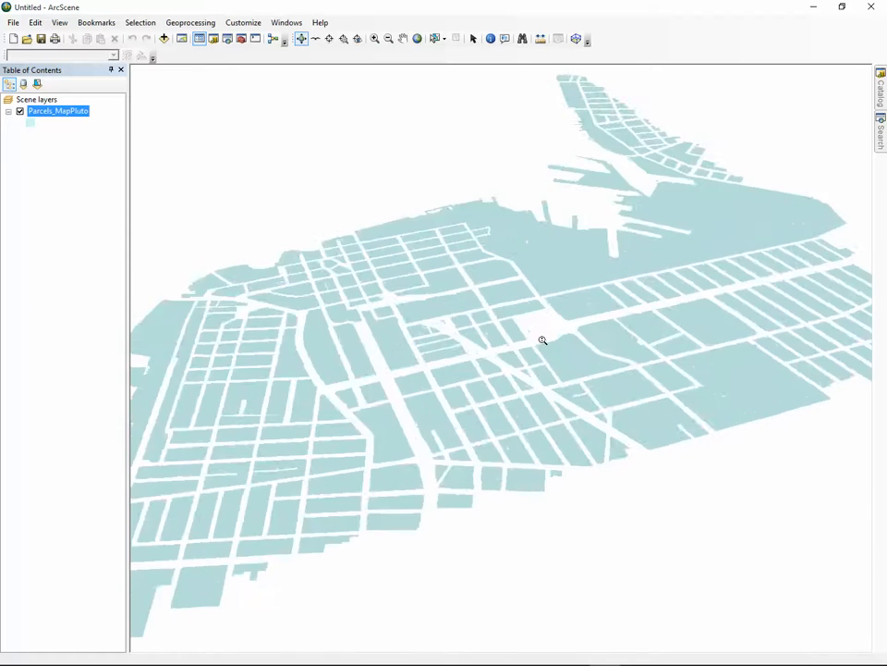
scroll(541, 342, up, 5)
scroll(550, 358, down, 12)
scroll(549, 352, up, 9)
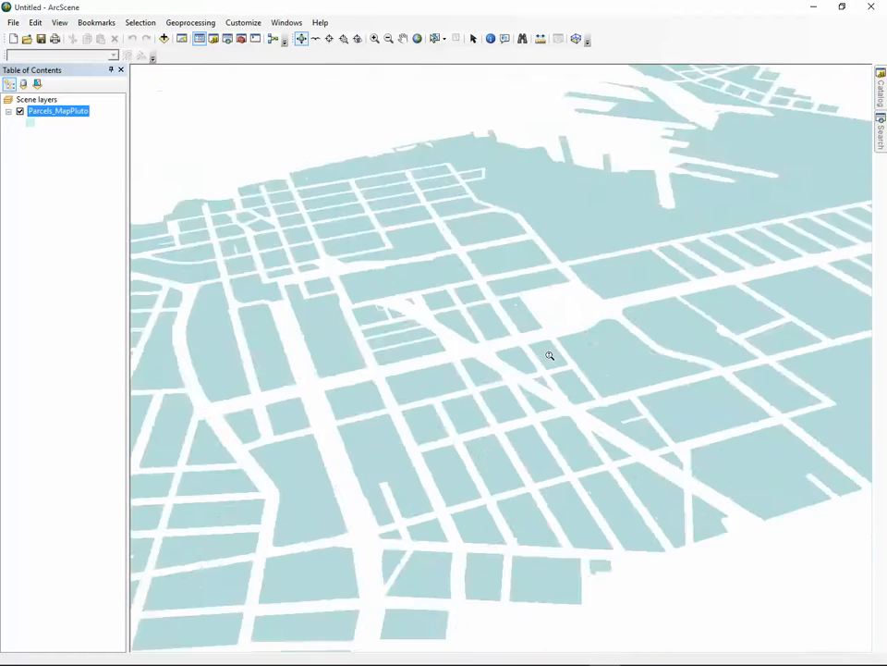
scroll(549, 355, down, 6)
scroll(546, 354, up, 7)
scroll(546, 354, down, 8)
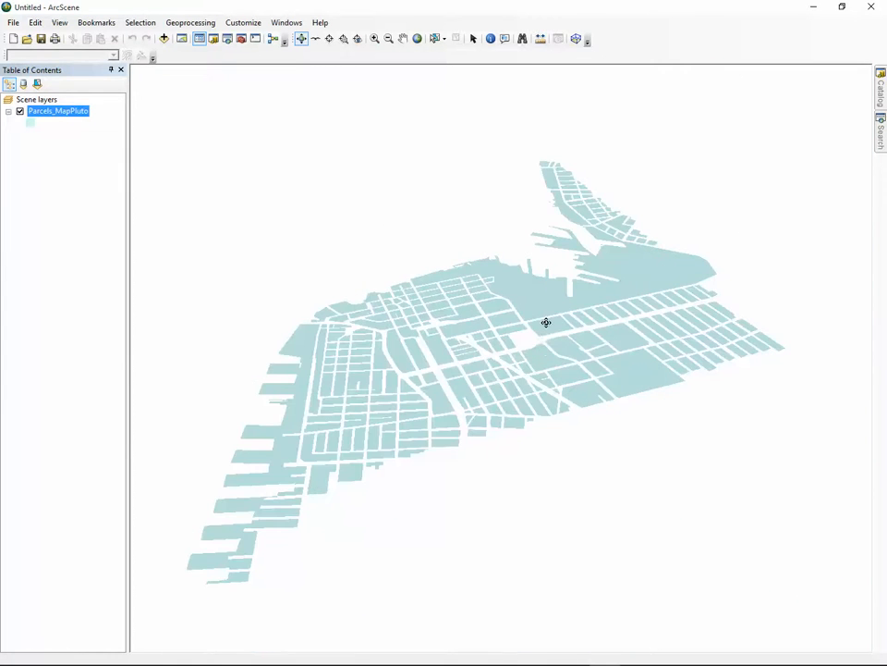
drag(542, 341, 511, 340)
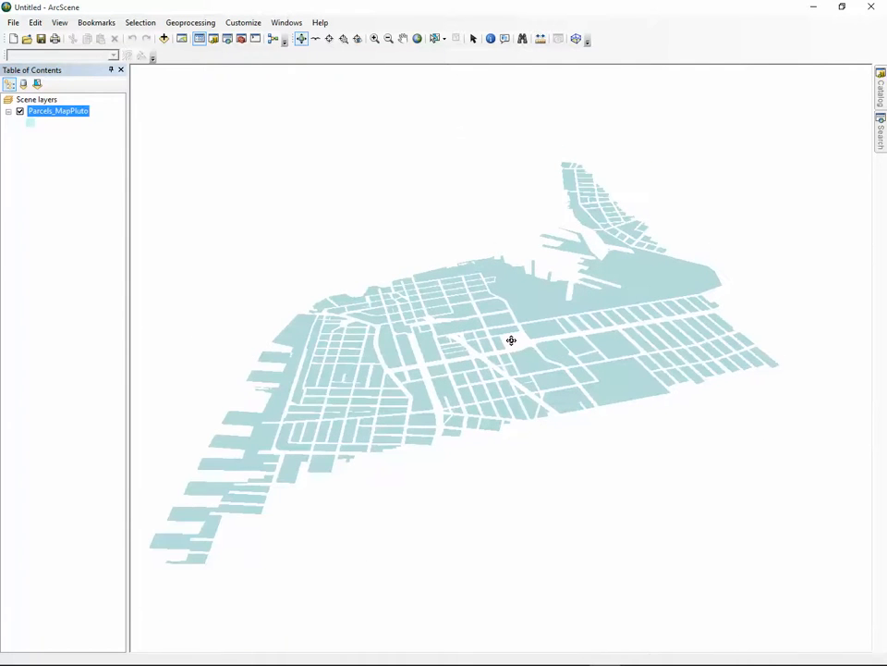
scroll(511, 341, up, 10)
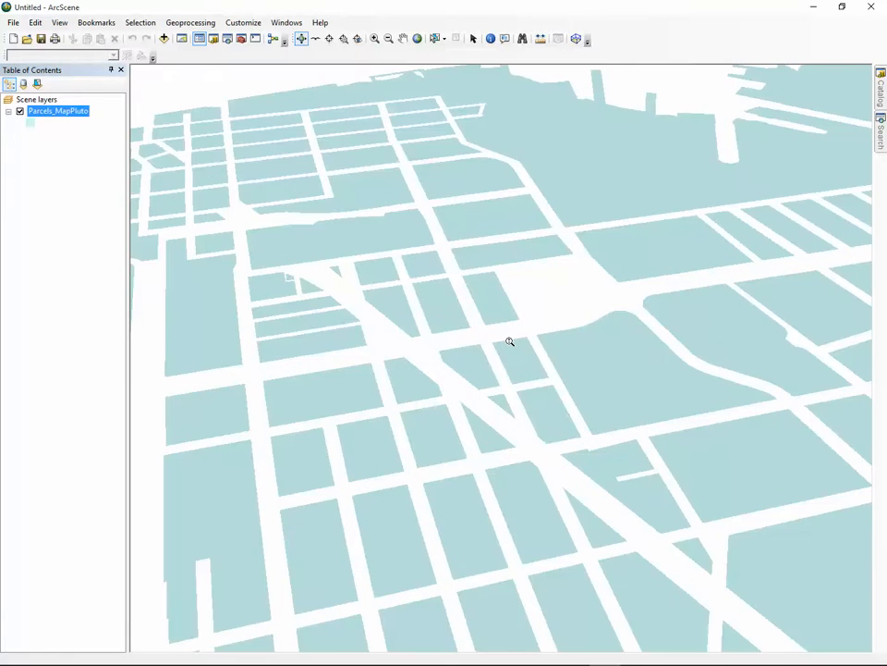
scroll(509, 341, up, 4)
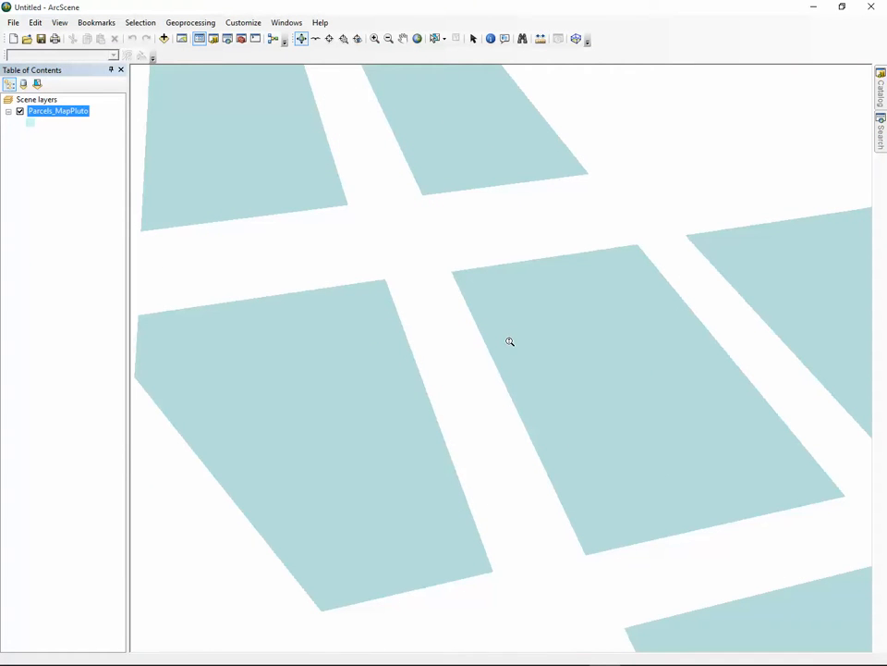
scroll(509, 341, down, 10)
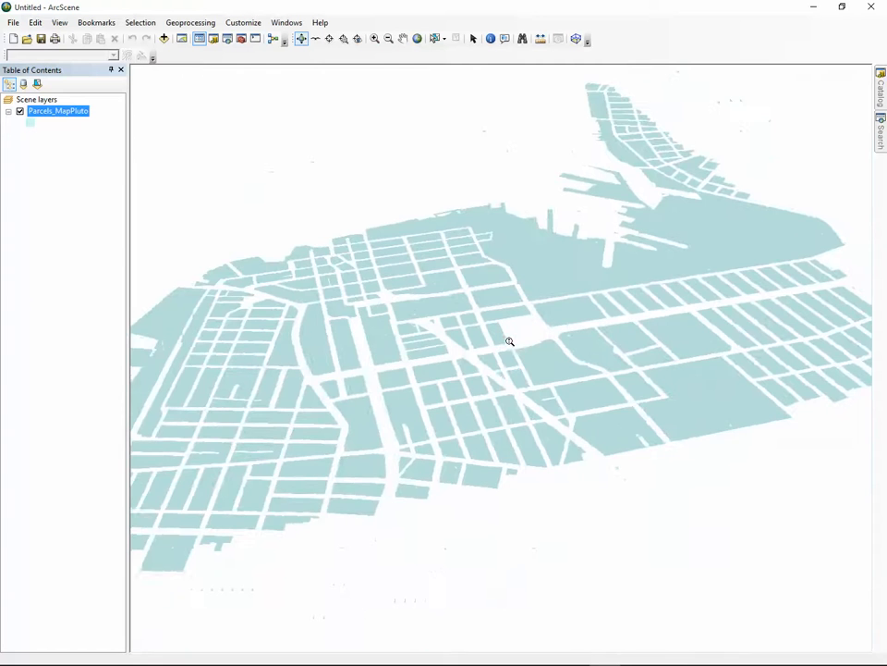
drag(532, 371, 465, 370)
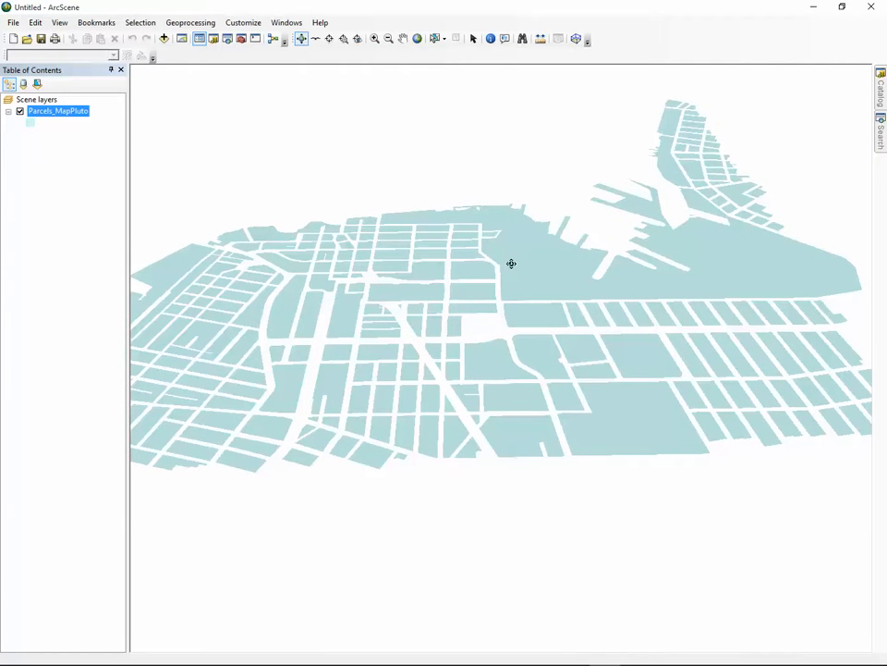
right_click(54, 115)
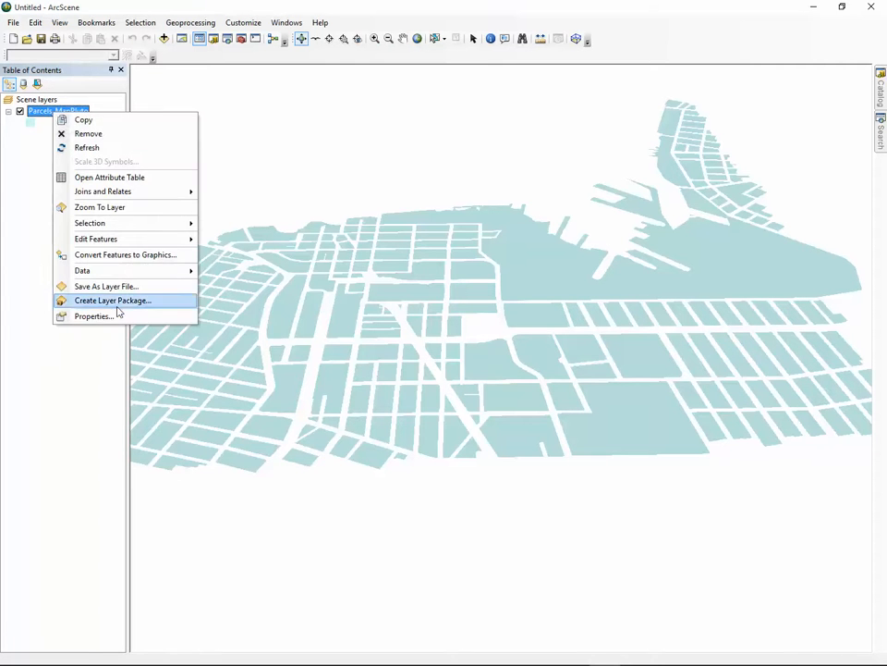
click(113, 316)
drag(440, 153, 481, 128)
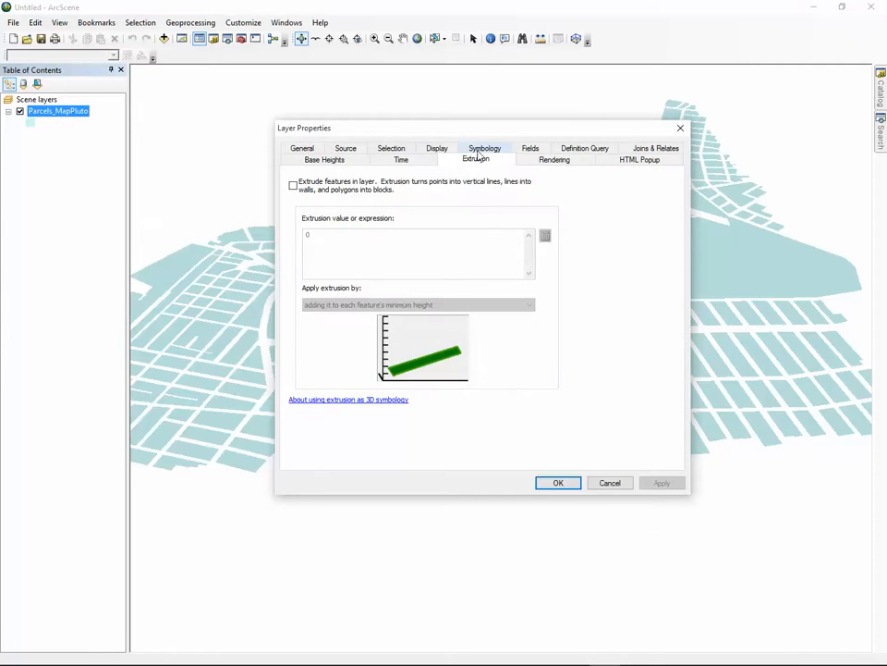
click(482, 148)
click(304, 213)
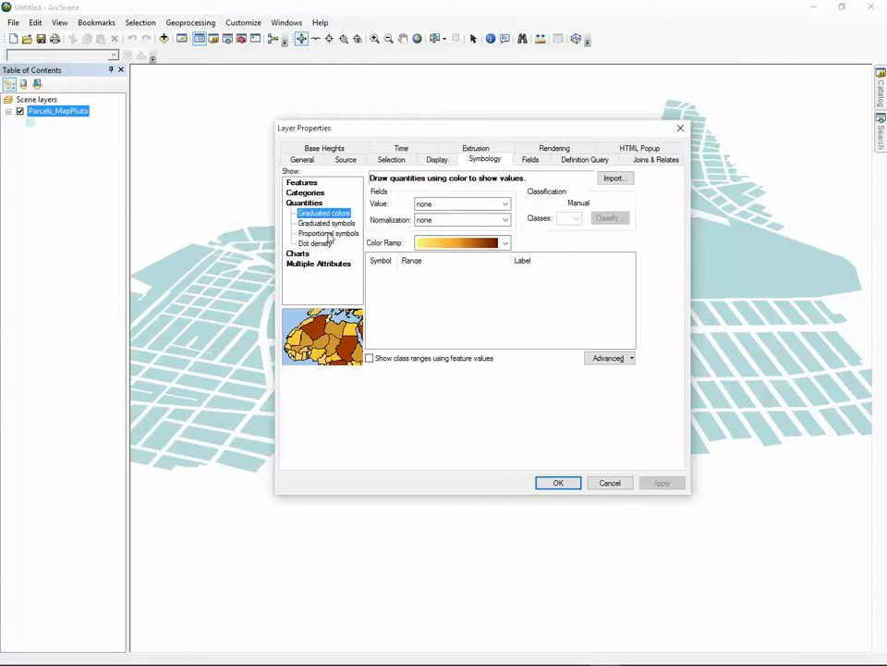
click(485, 203)
drag(507, 238, 507, 265)
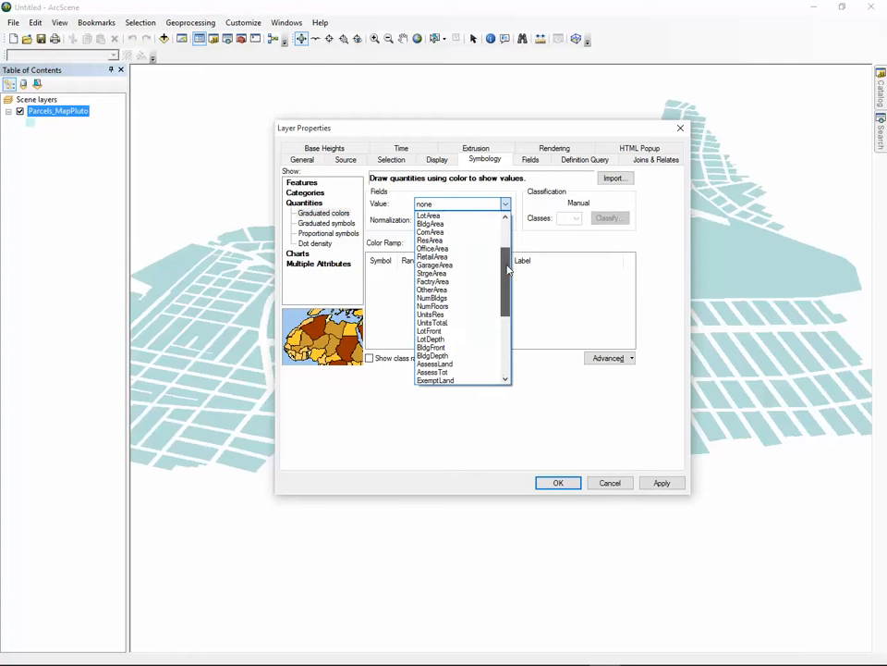
scroll(617, 491, up, 2)
click(614, 485)
click(612, 483)
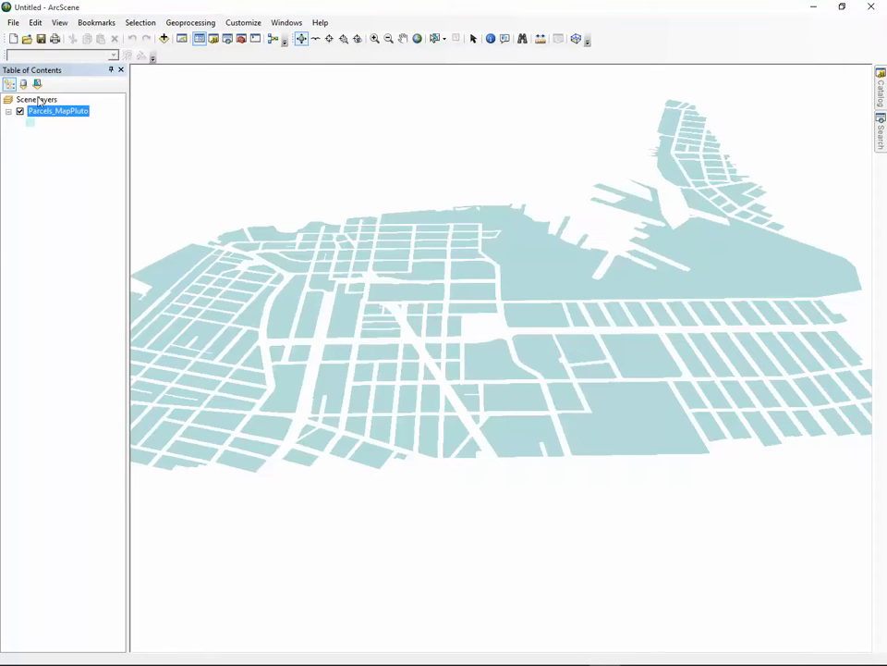
Review the attribute table of the Parcels_MapPluto layer and close it
right_click(50, 112)
click(98, 178)
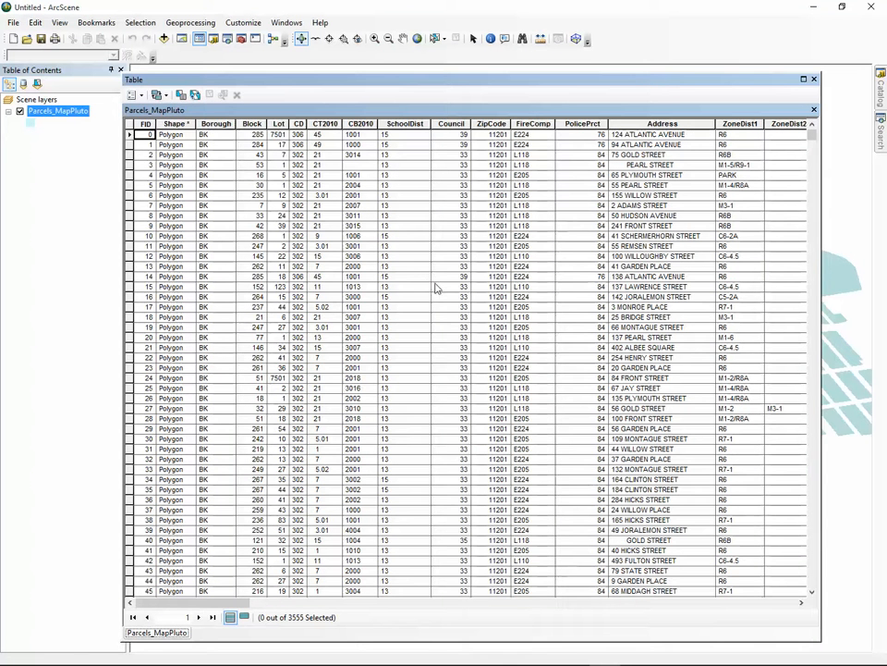
click(813, 79)
Set the Parcels_MapPluto layer's symbology to graduated colors based on the NumFloors field
right_click(49, 111)
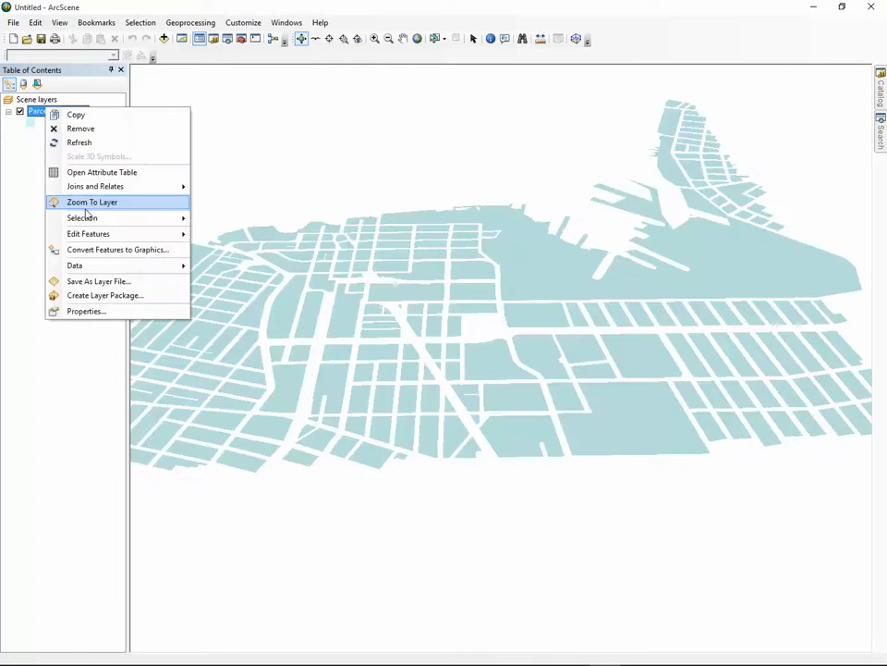
click(79, 311)
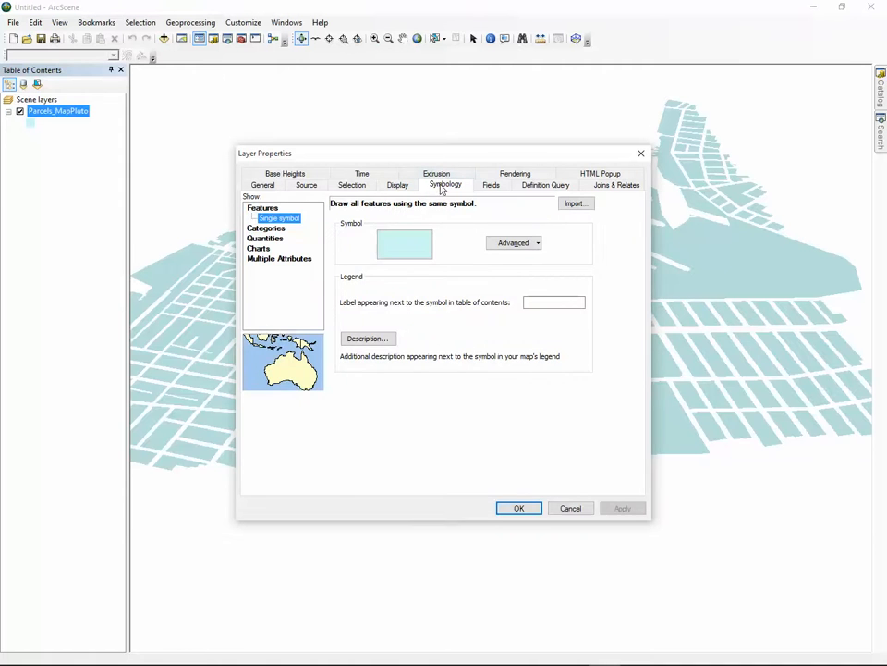
click(265, 238)
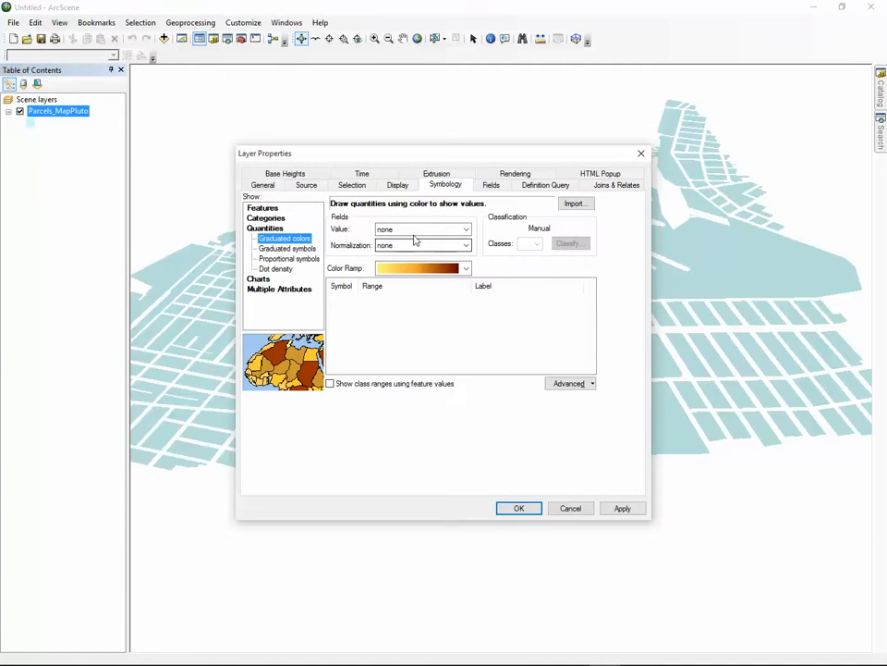
click(421, 230)
drag(467, 293, 469, 301)
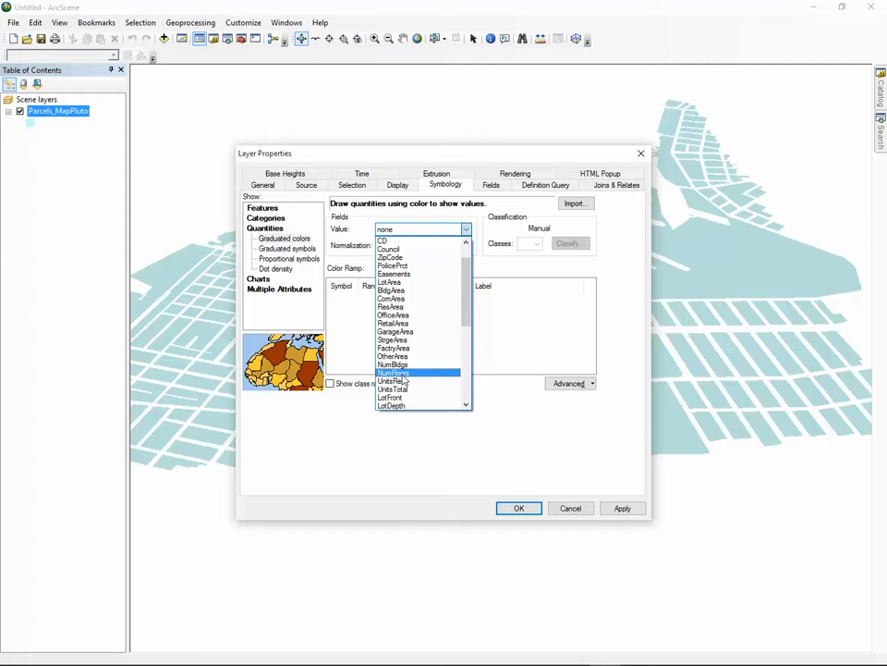
click(402, 375)
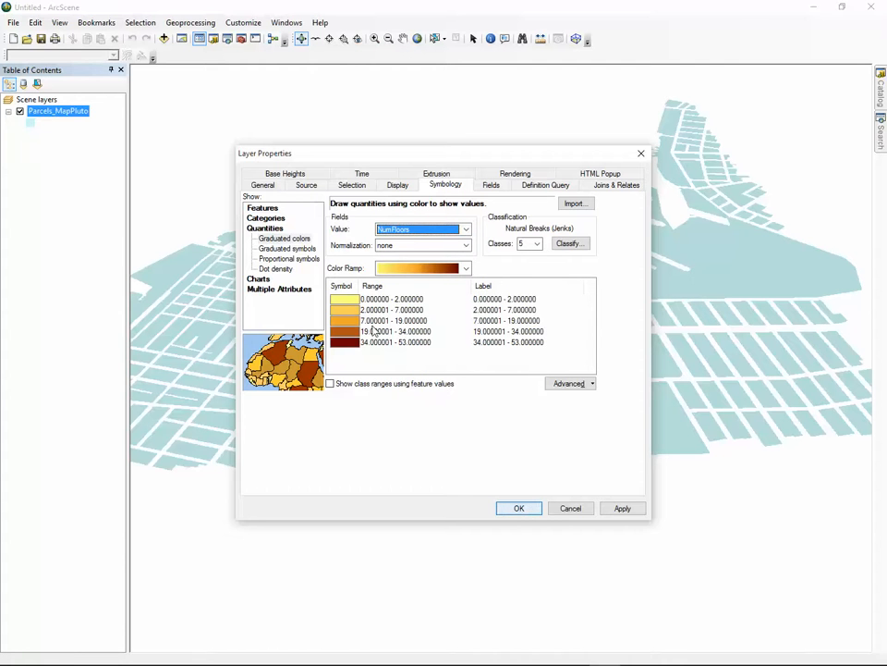
Divide the NumFloors classification into 10 classes and apply the symbology to the parcels
click(535, 244)
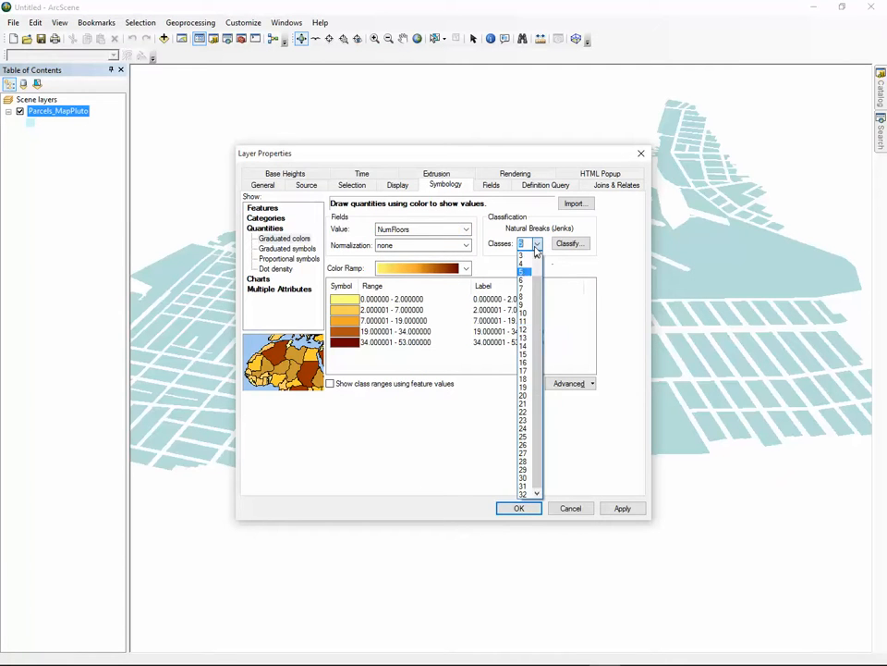
click(524, 313)
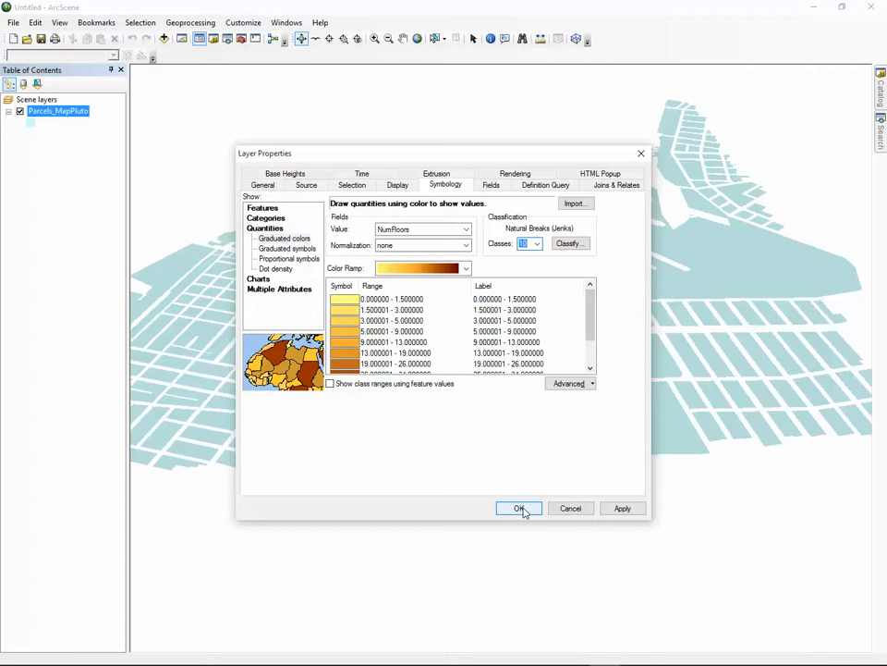
drag(589, 314, 589, 342)
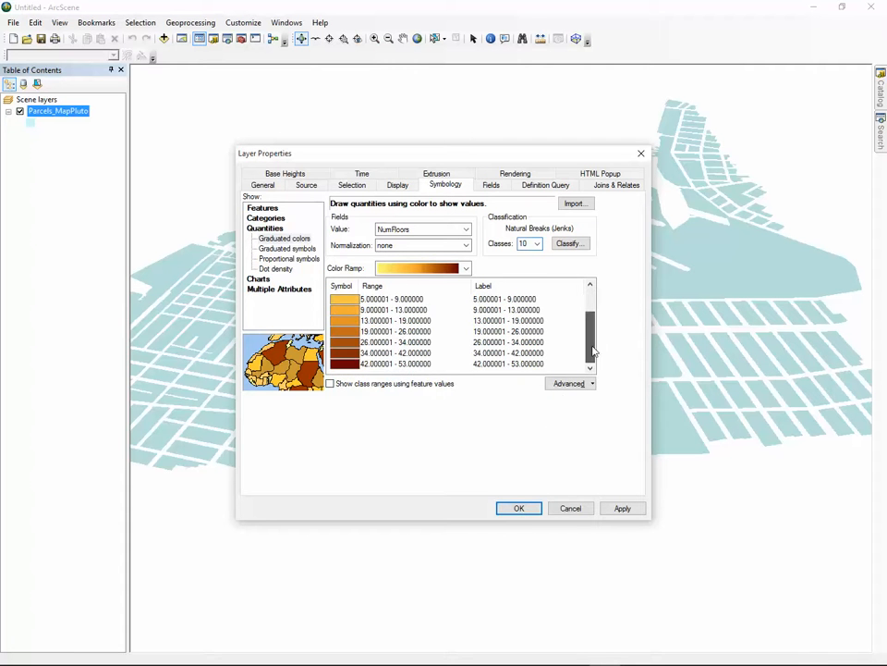
click(518, 509)
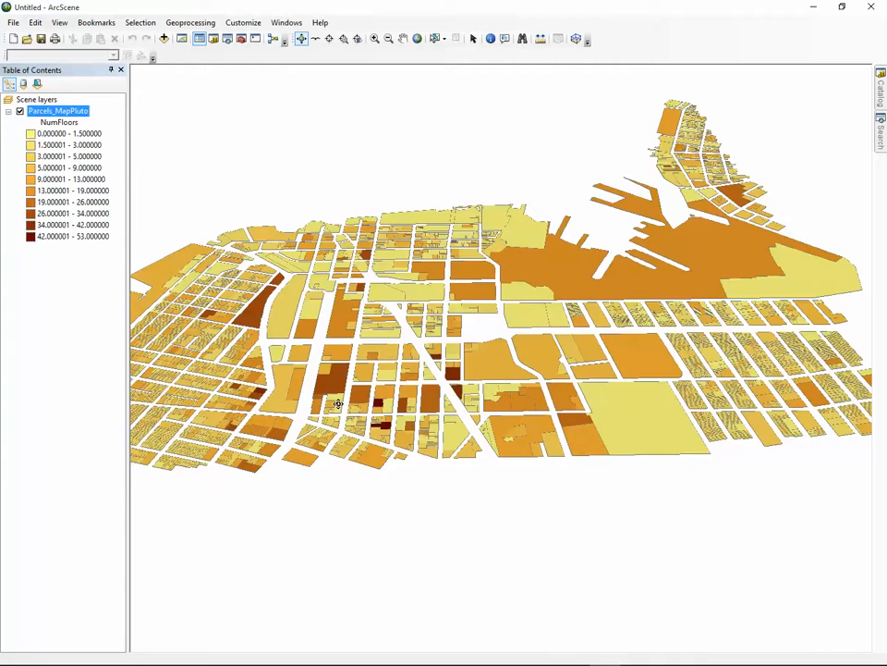
scroll(337, 404, down, 3)
scroll(294, 411, up, 1)
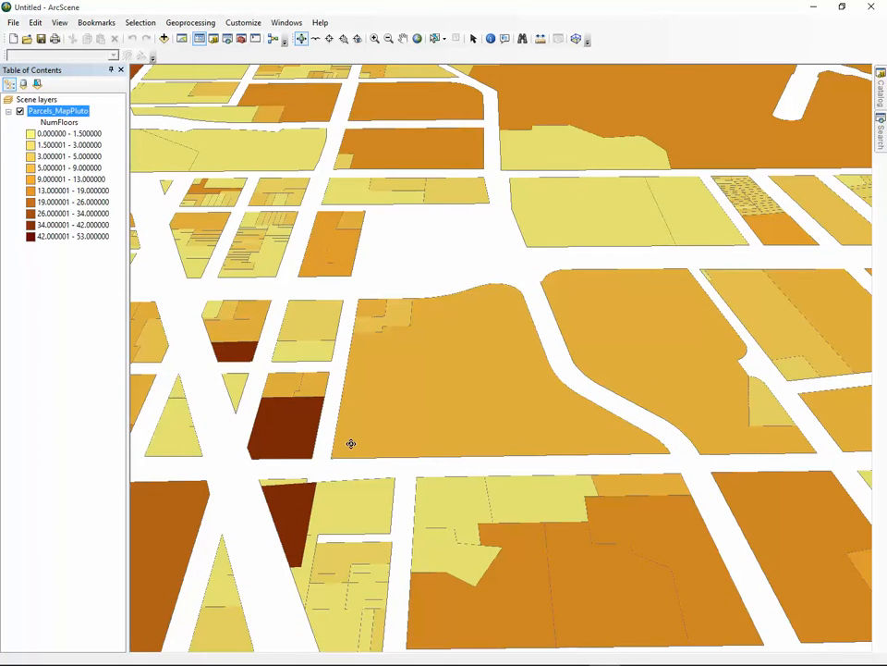
Turn on feature extrusion for the Parcels_MapPluto layer
scroll(400, 439, up, 5)
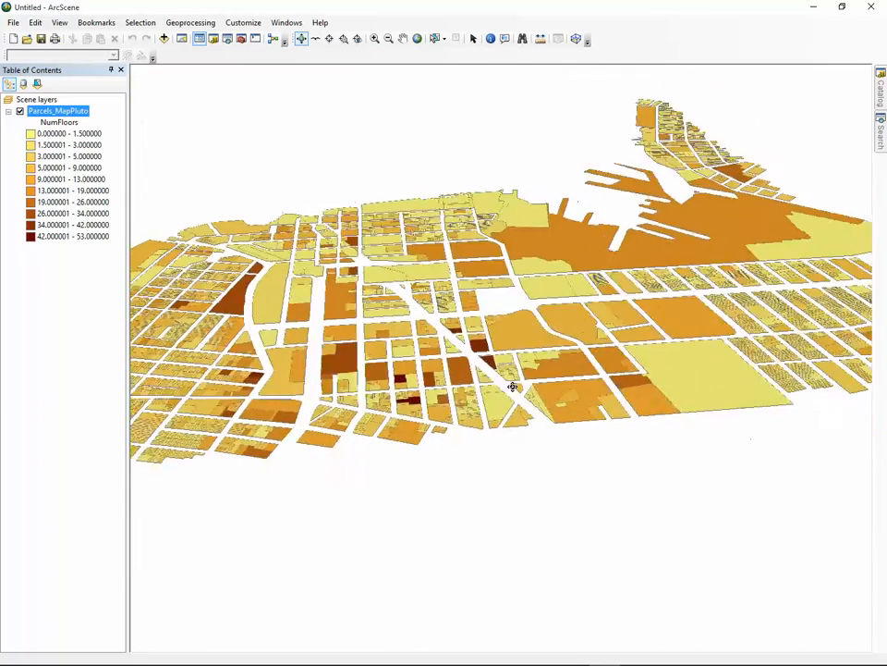
drag(479, 407, 429, 404)
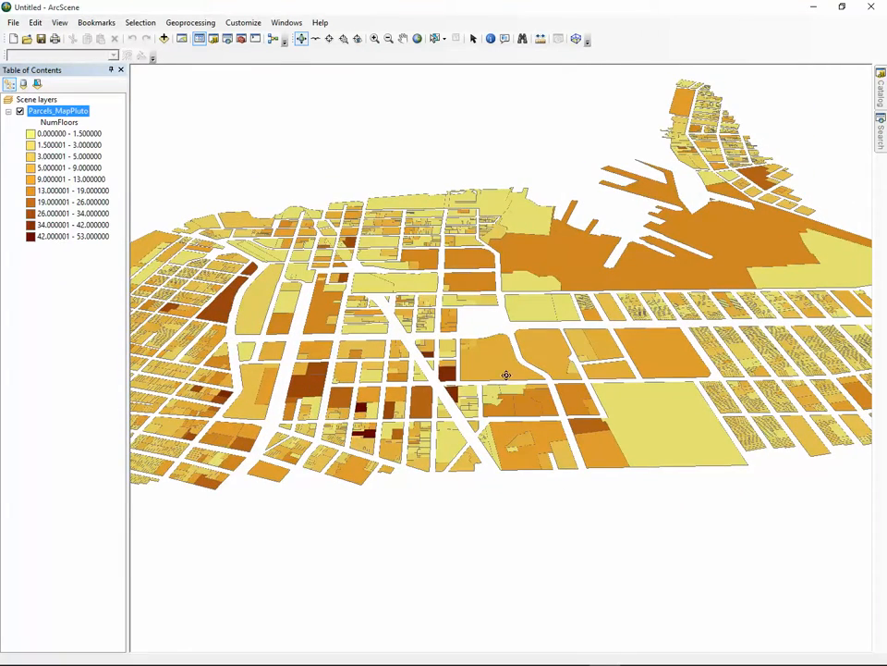
right_click(71, 114)
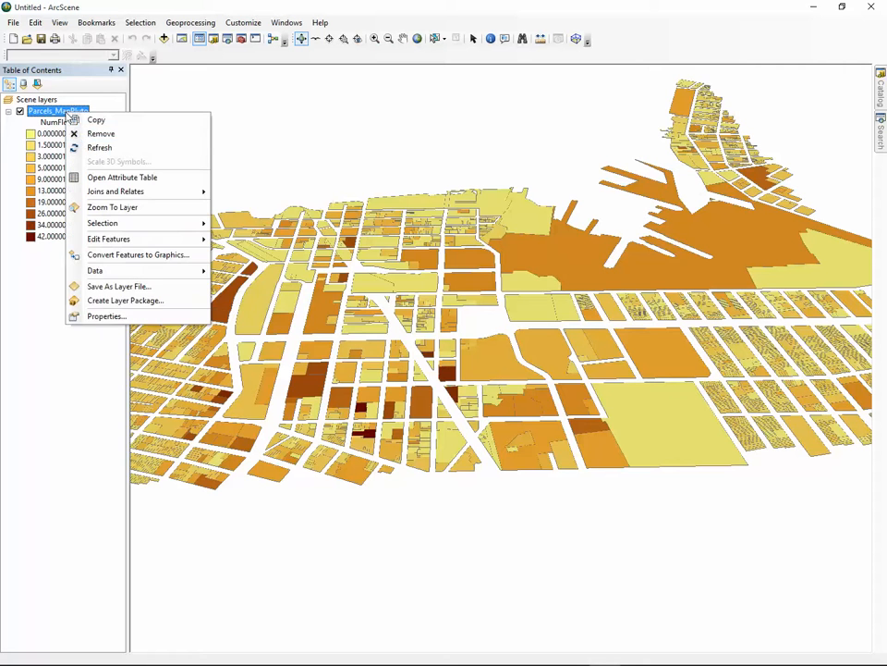
click(118, 316)
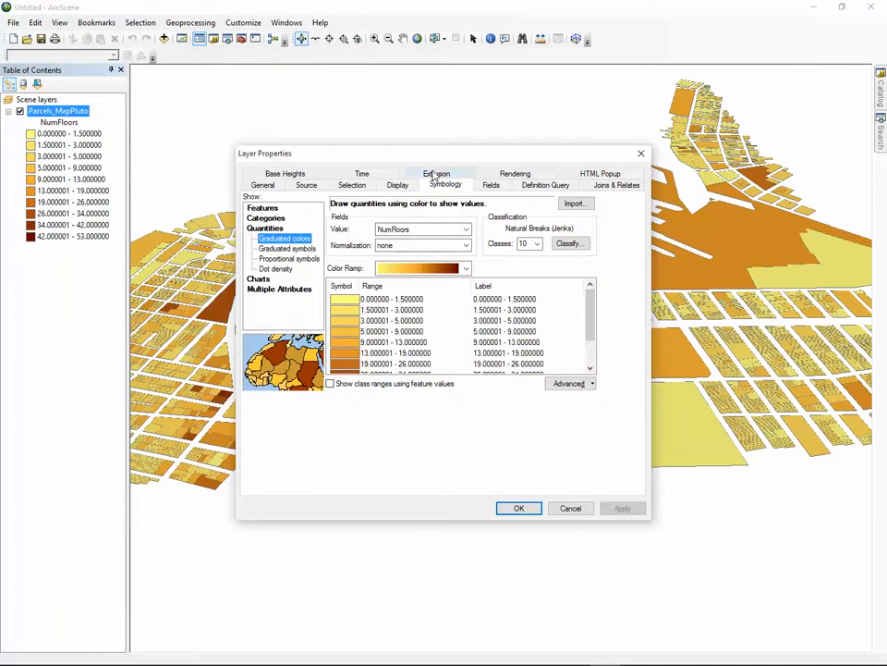
click(435, 174)
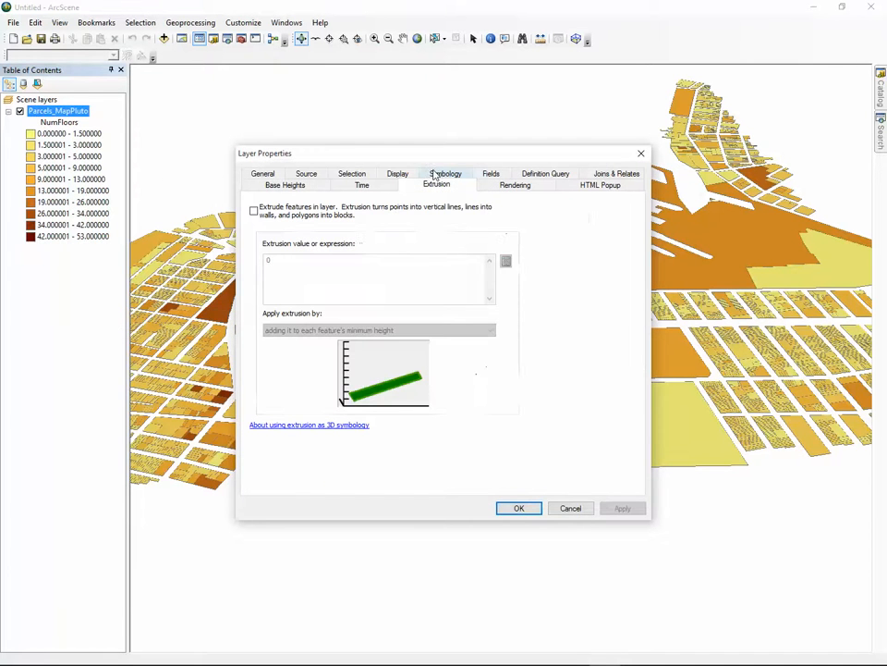
click(254, 210)
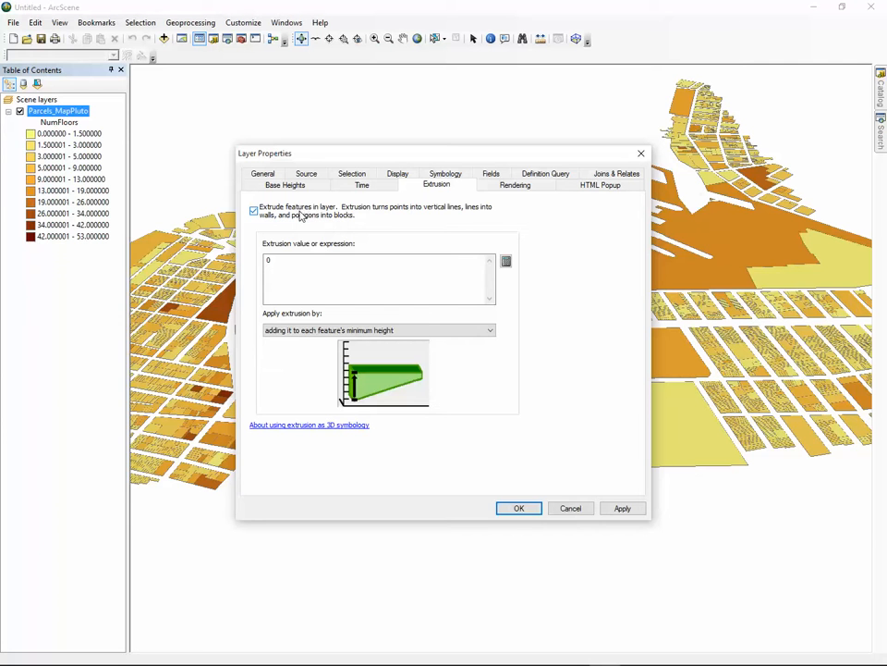
Set the parcel layer's extrusion expression to [NumFloors] and apply it to the scene
click(505, 263)
drag(335, 176, 535, 168)
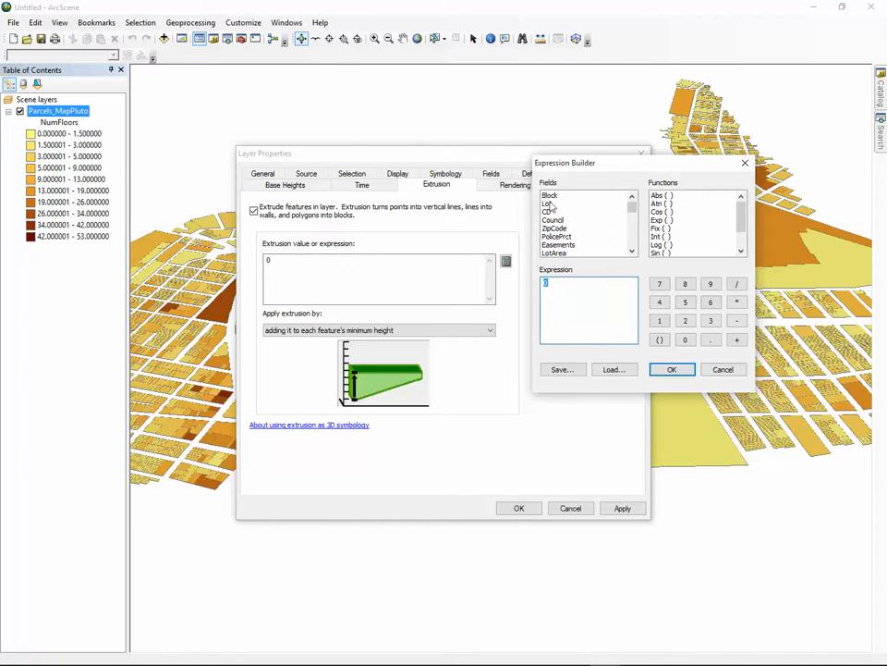
scroll(633, 244, down, 4)
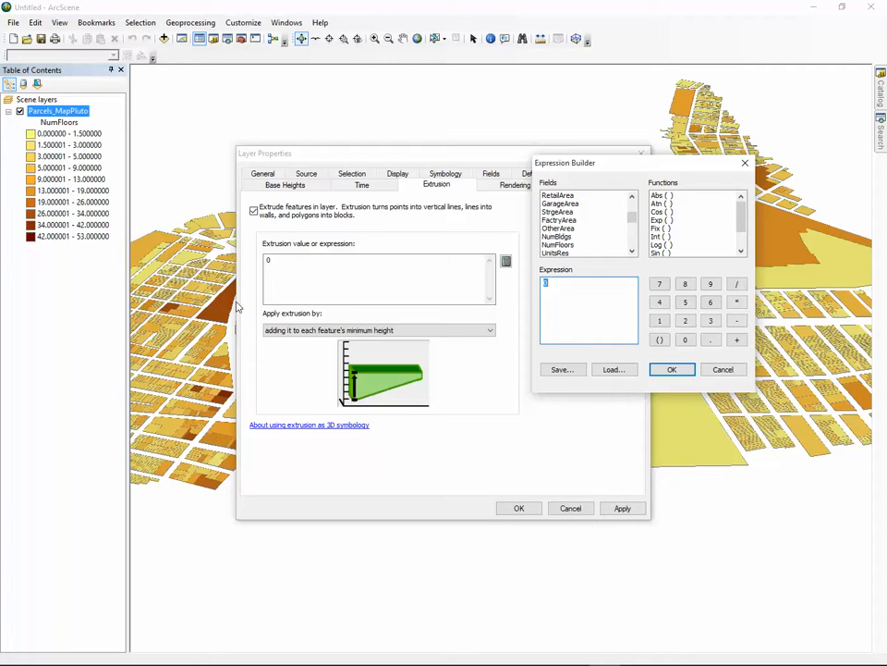
double_click(559, 244)
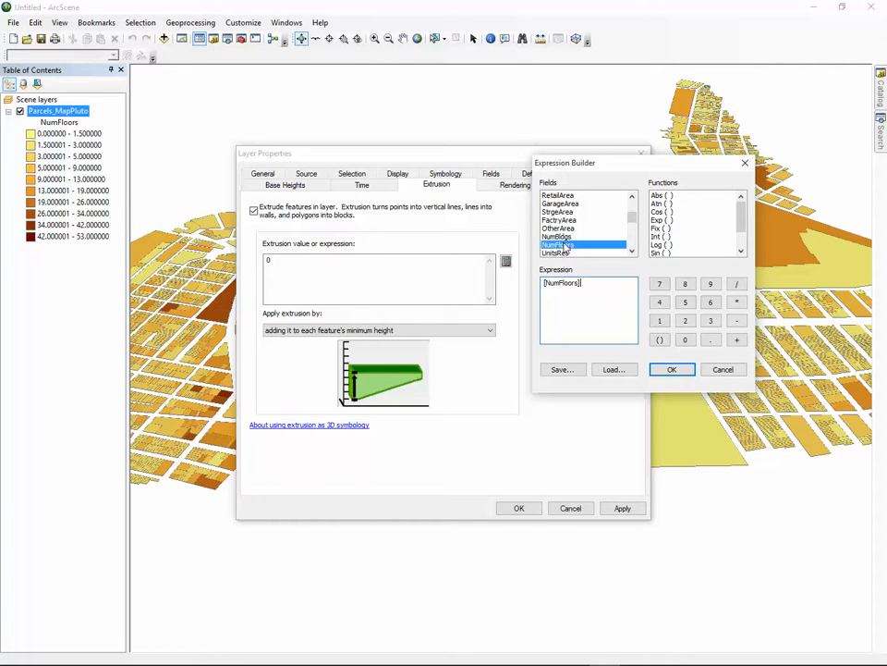
click(673, 368)
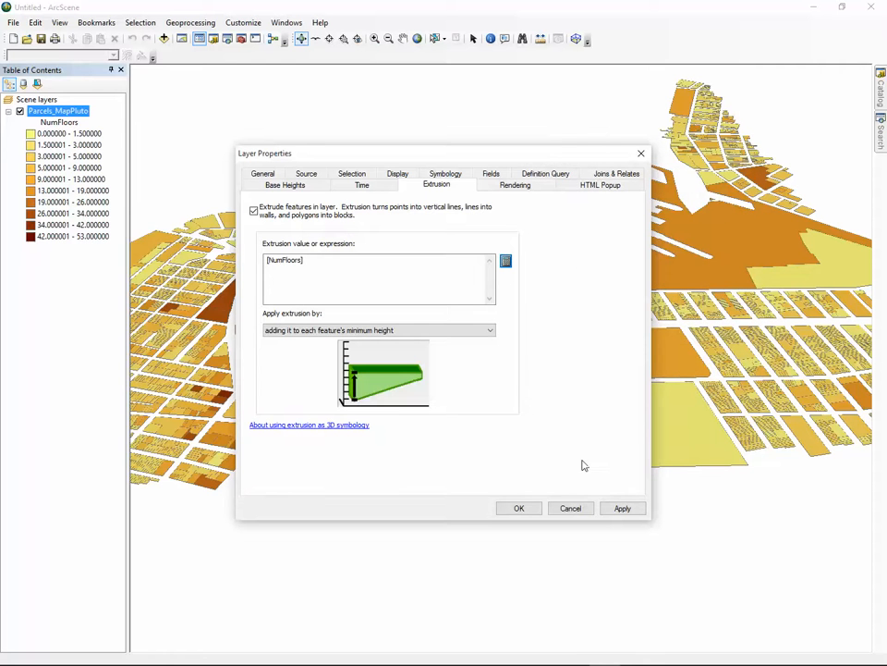
click(517, 508)
Multiply the parcel layer's NumFloors extrusion expression by 14 and apply the exaggerated heights
scroll(283, 422, up, 3)
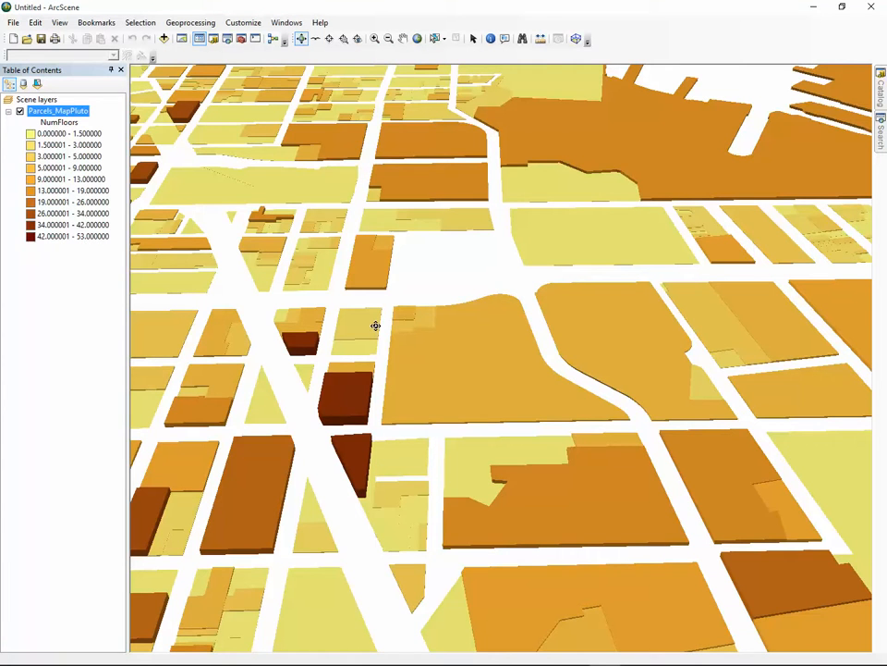
scroll(481, 431, down, 5)
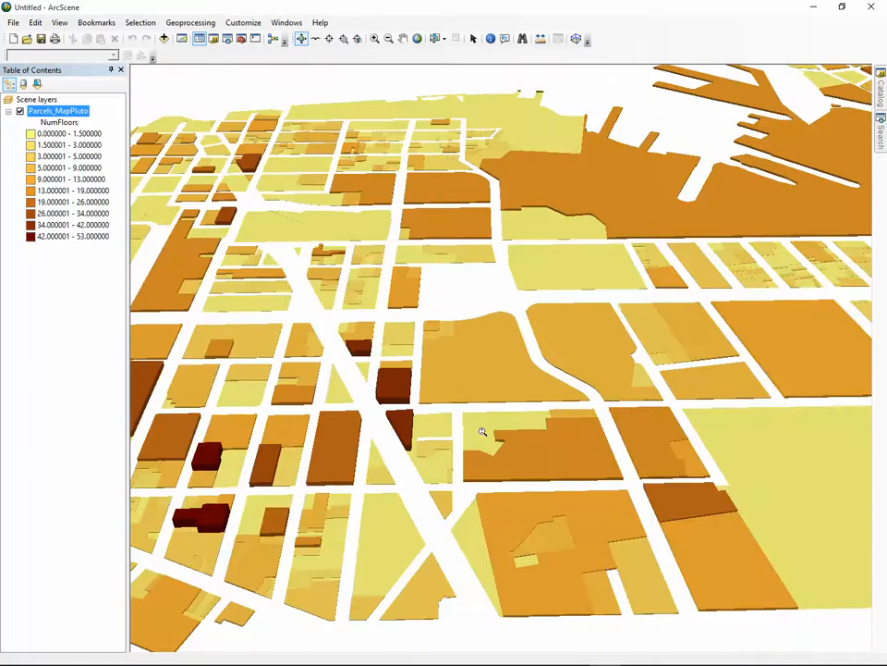
right_click(57, 112)
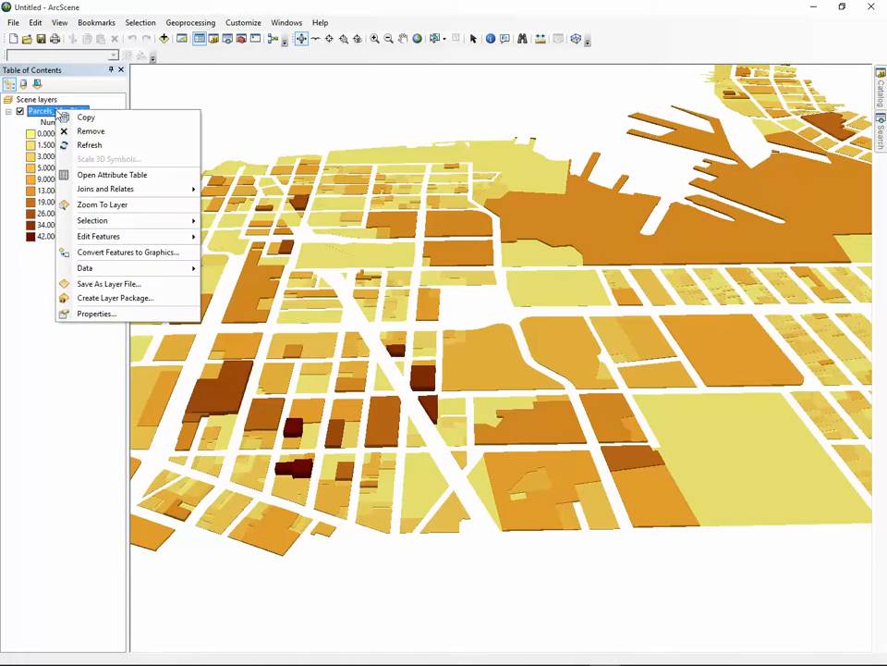
click(108, 315)
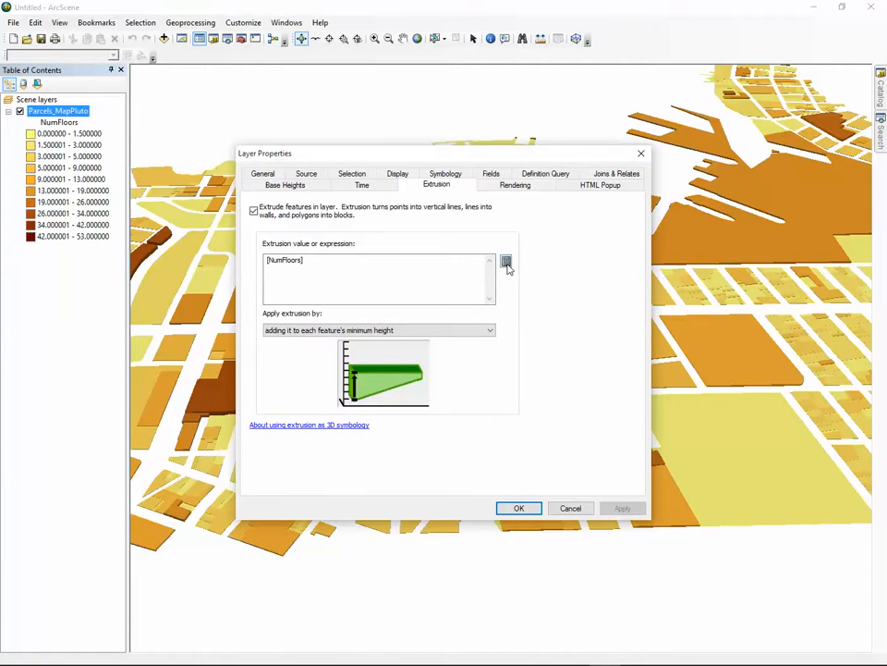
click(505, 261)
click(384, 343)
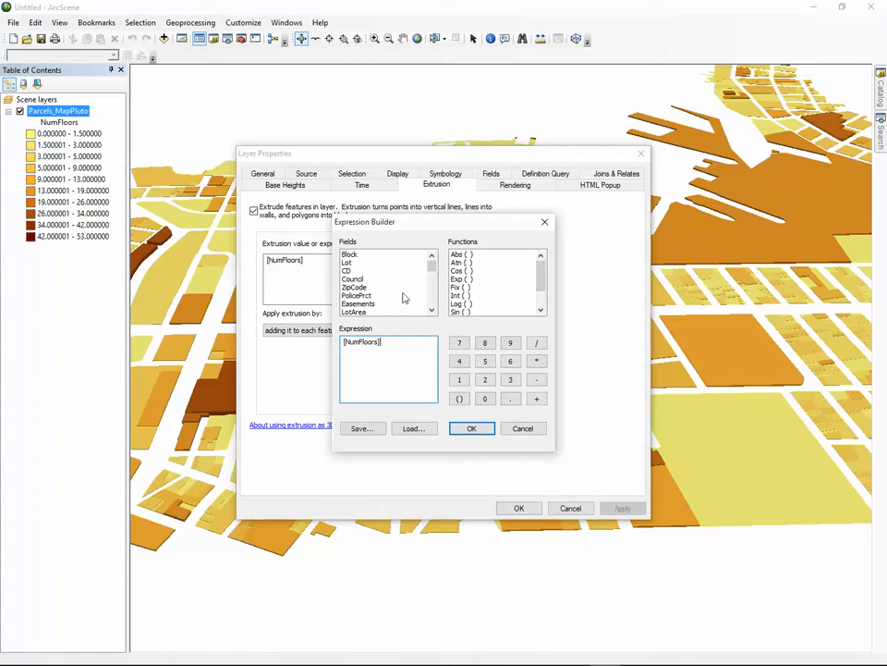
click(536, 361)
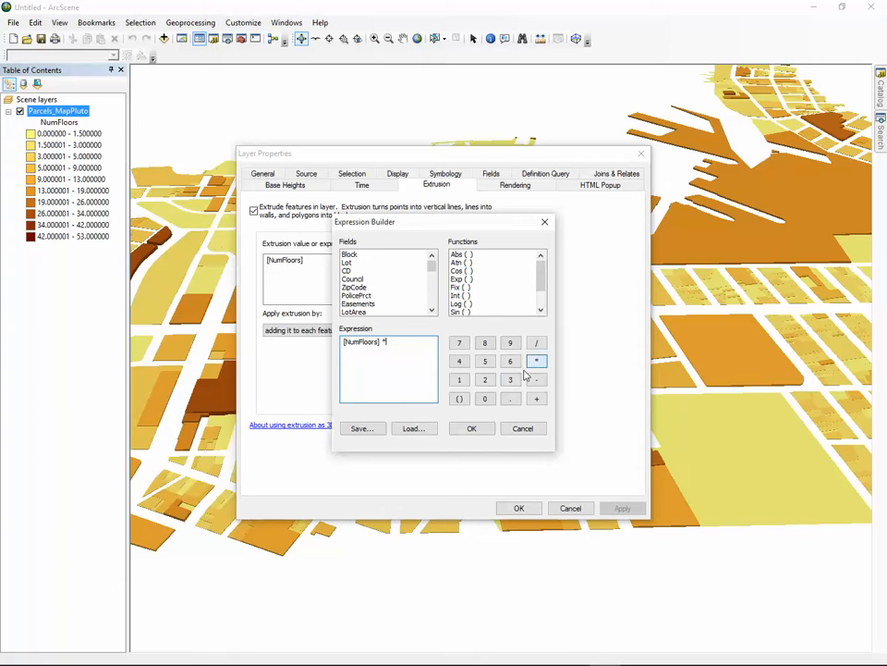
click(460, 380)
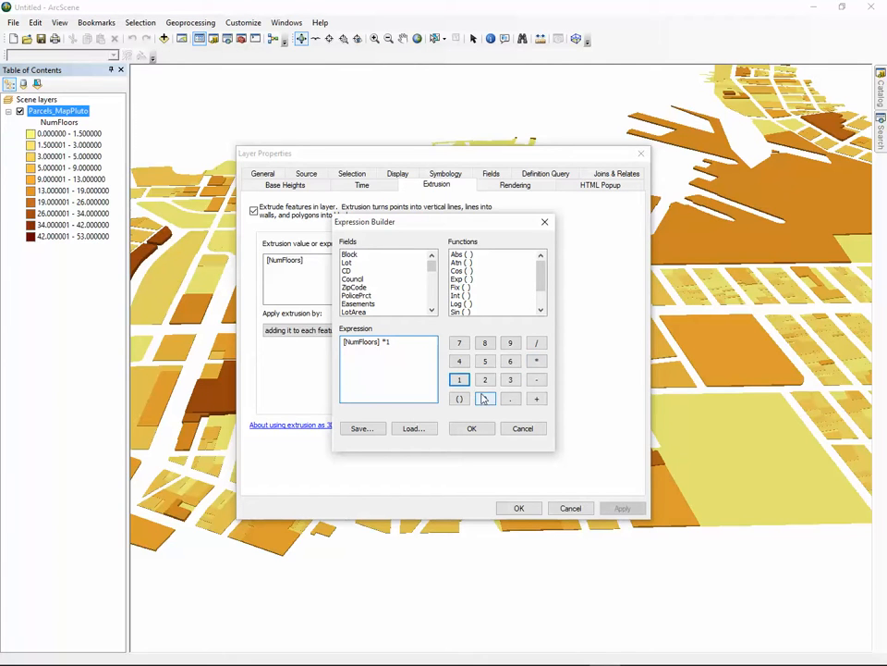
click(460, 361)
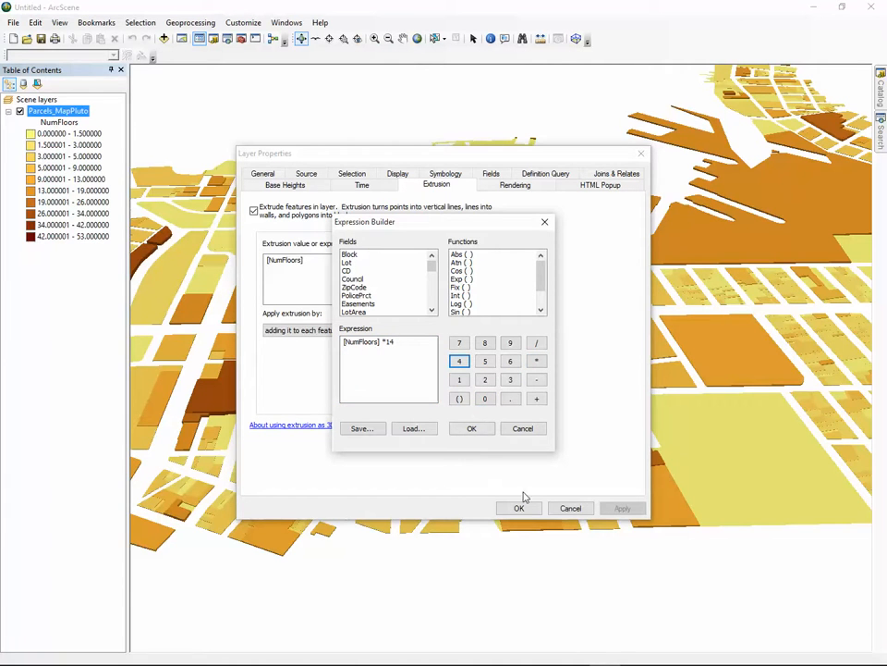
click(471, 429)
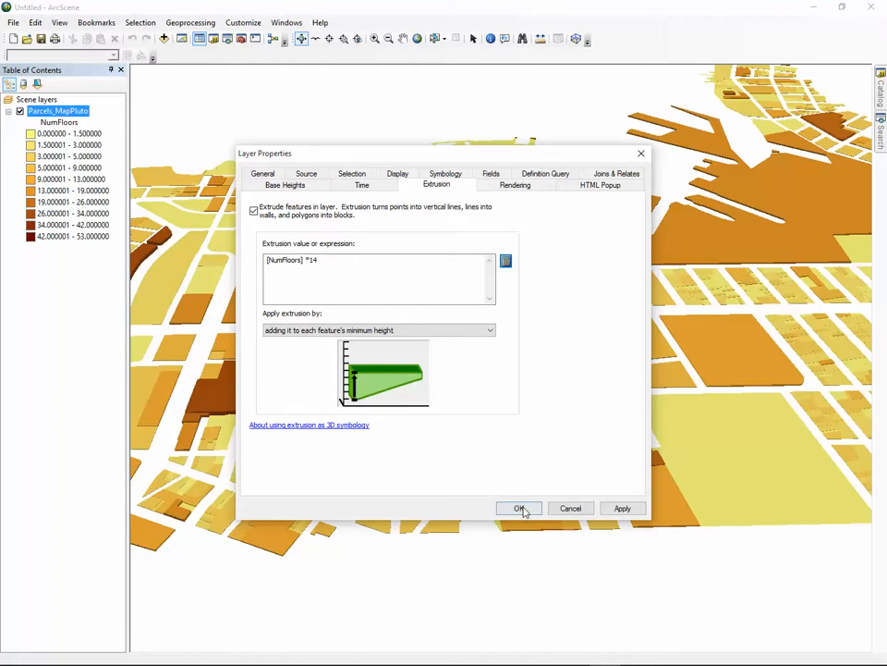
click(519, 508)
Examine the extruded parcel blocks from different angles and distances, and review the layer's extrusion settings
scroll(533, 385, down, 6)
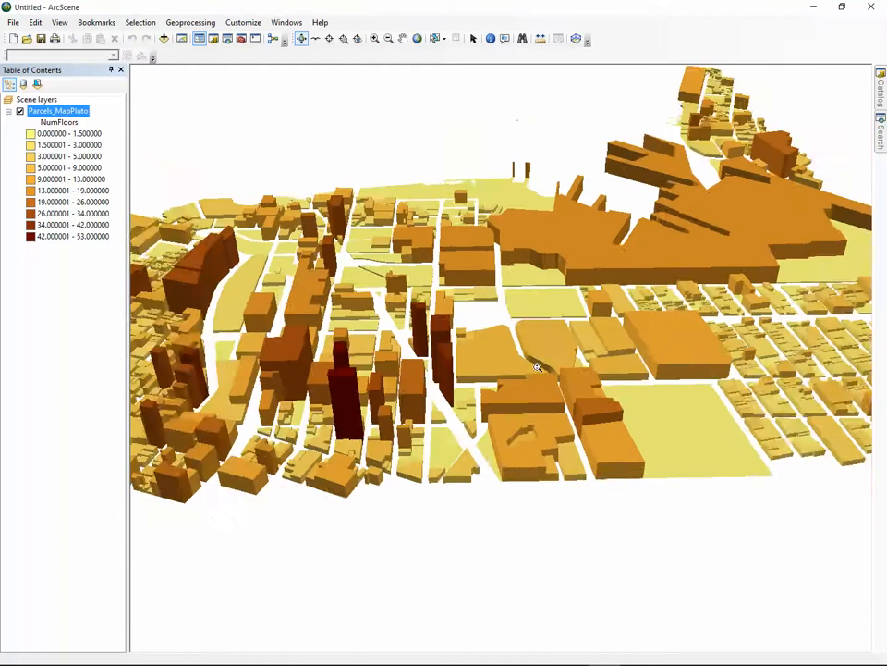
scroll(530, 348, up, 4)
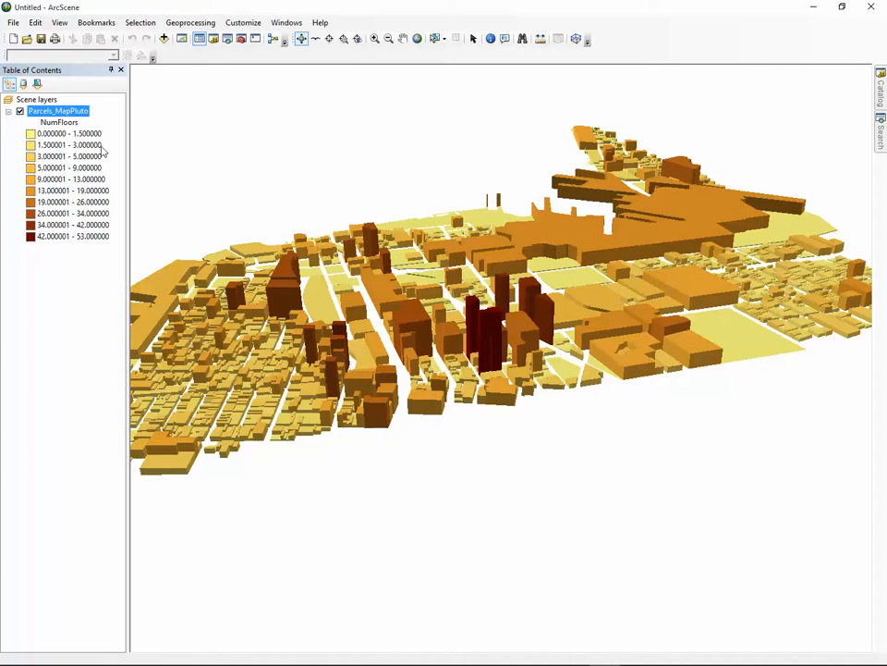
right_click(57, 114)
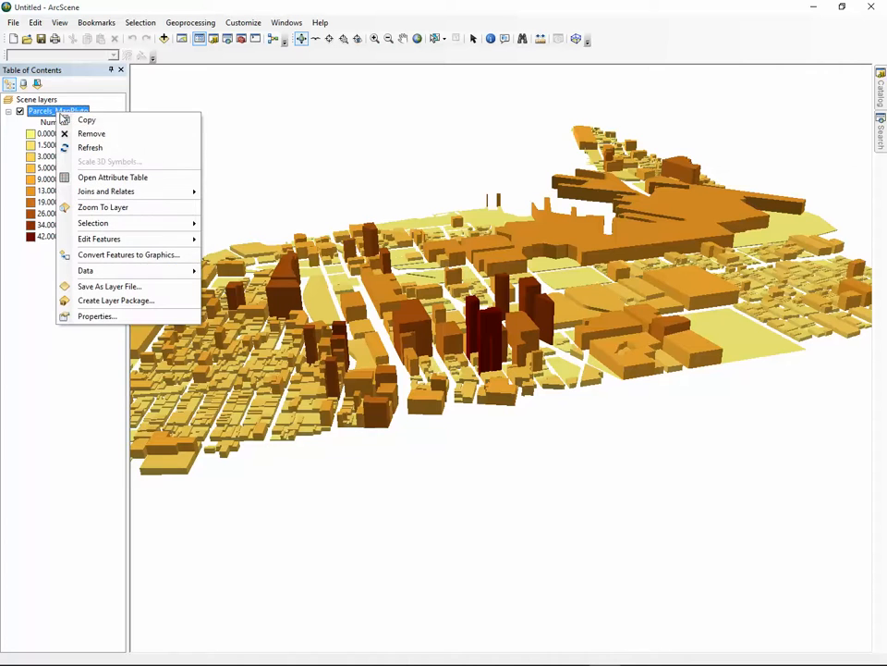
click(98, 316)
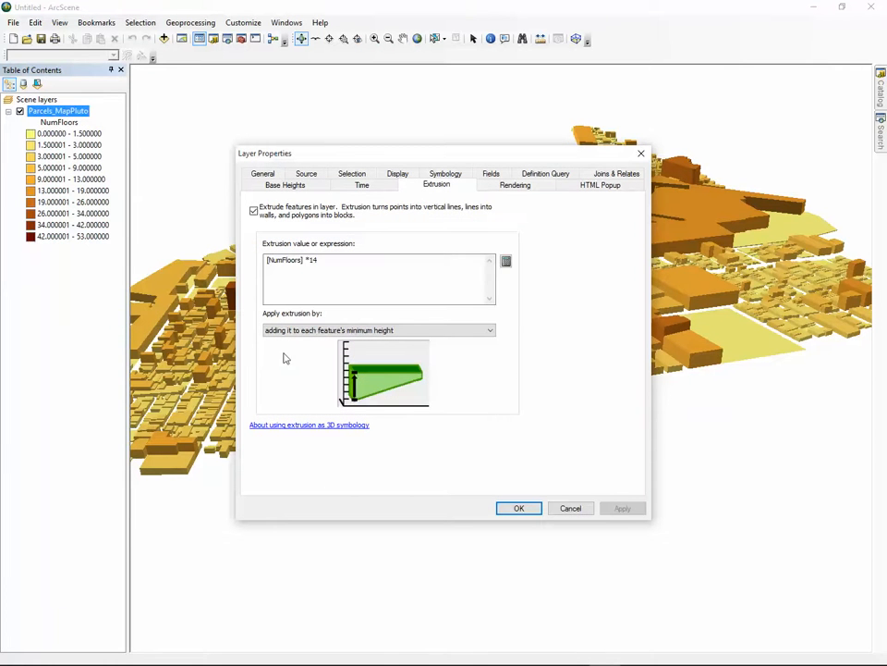
click(569, 508)
mouse_move(621, 440)
mouse_down()
mouse_move(517, 440)
mouse_move(550, 460)
mouse_move(621, 447)
mouse_up()
scroll(596, 442, down, 1)
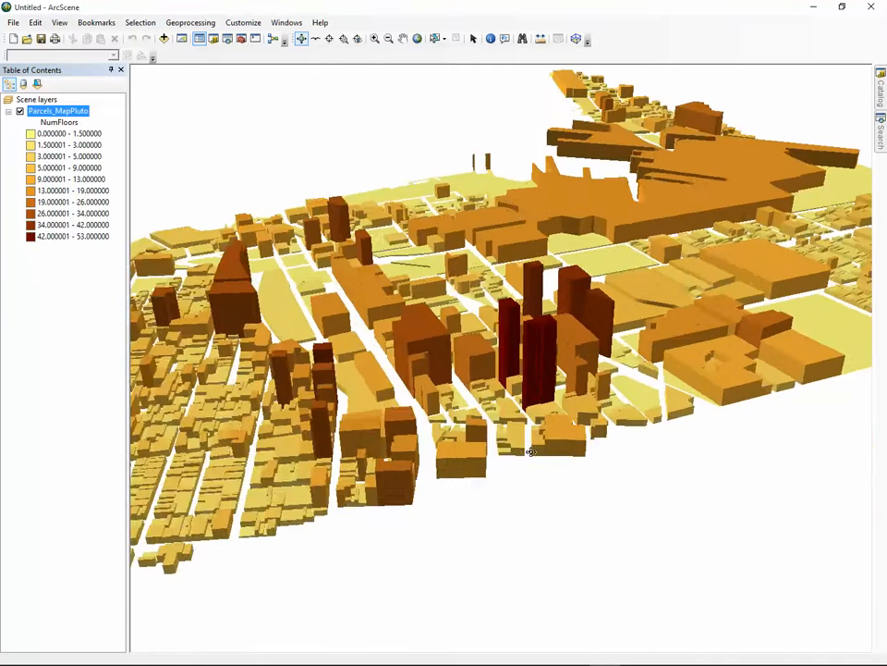
scroll(532, 452, up, 3)
drag(531, 451, 502, 452)
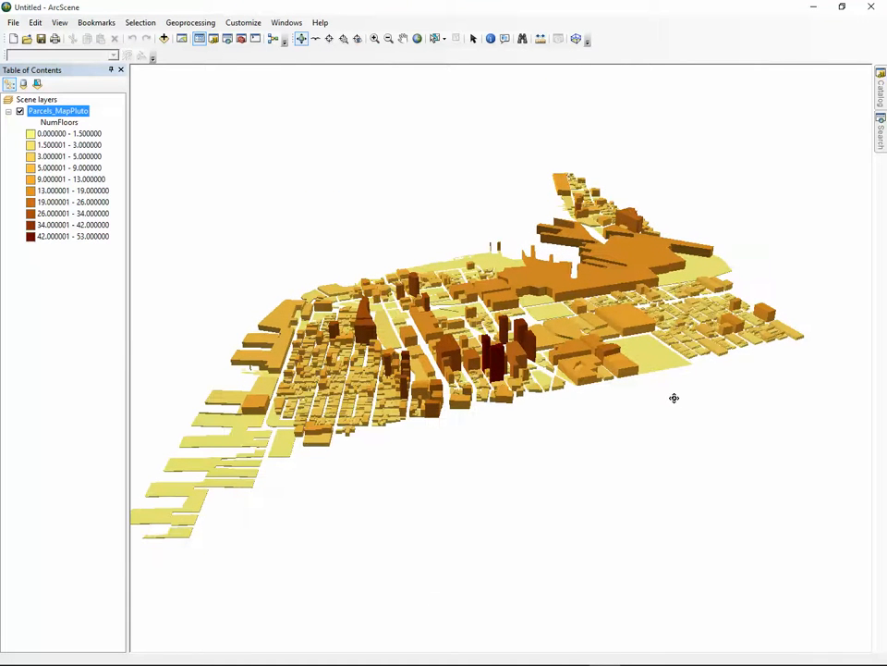
Review the 3D scene export dialog and its VRML file type, and close it without exporting
click(13, 22)
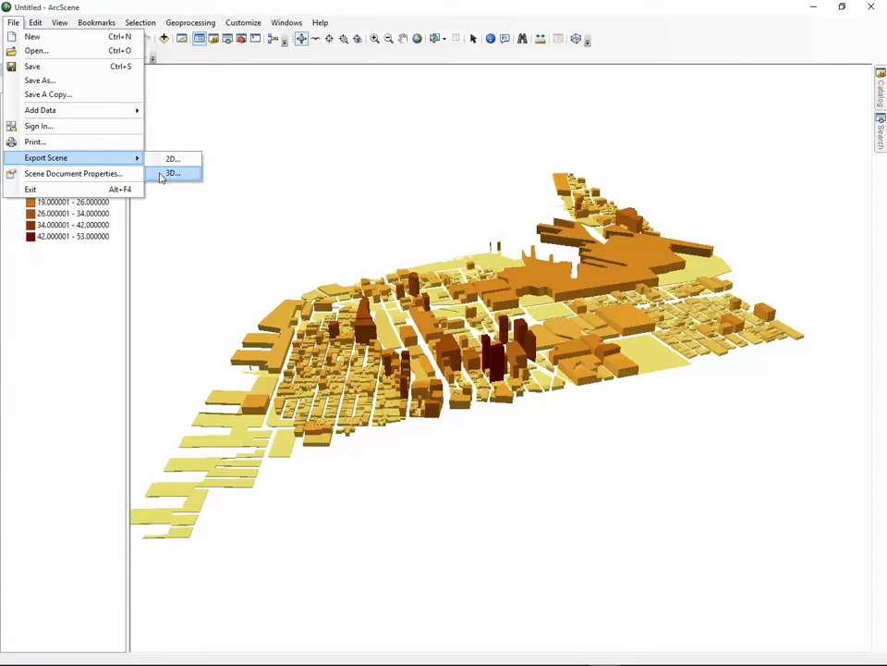
click(164, 172)
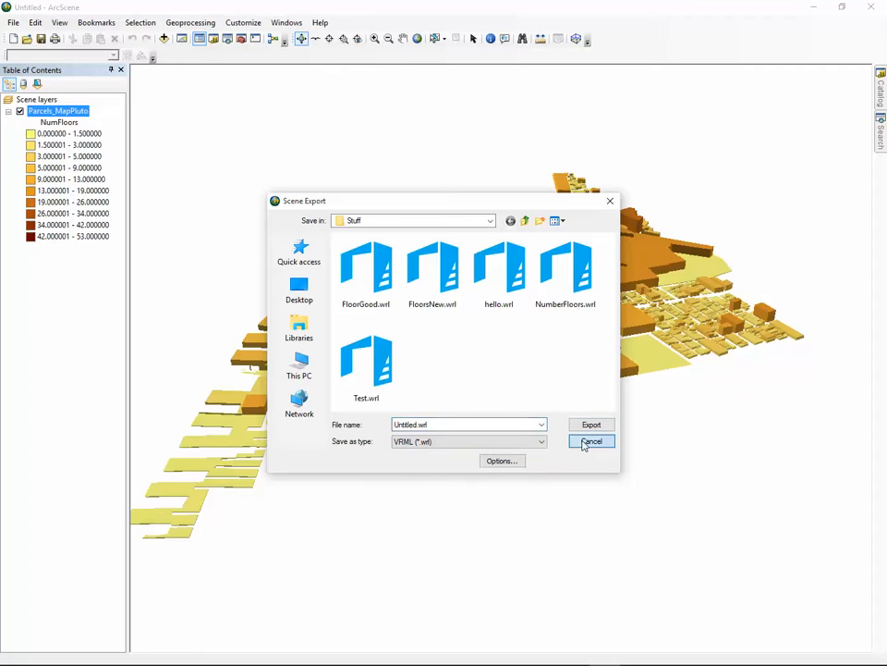
click(584, 442)
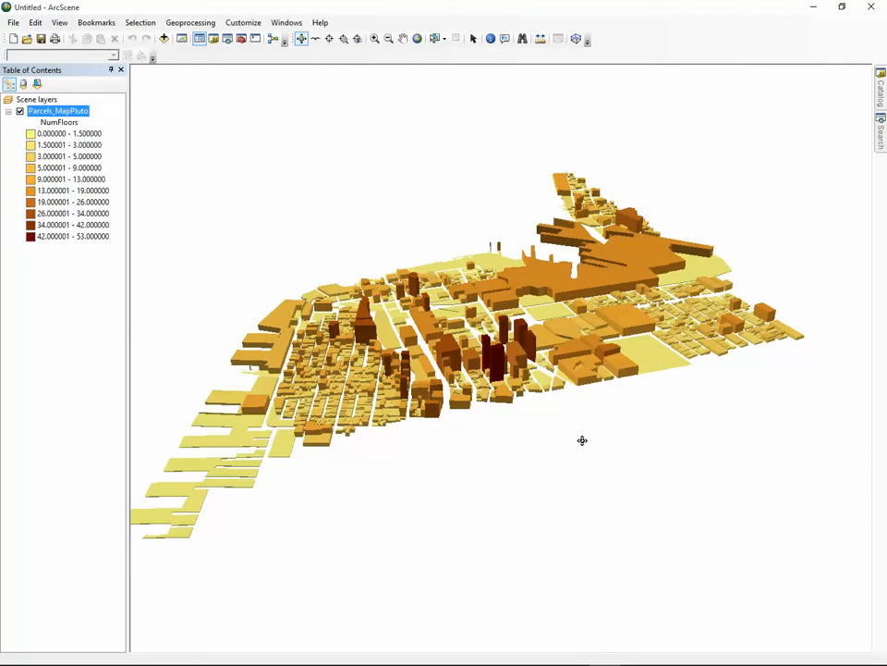
Replace the Parcels_MapPluto layer in the scene with the Census2010.shp shapefile from the Demographic folder
right_click(75, 112)
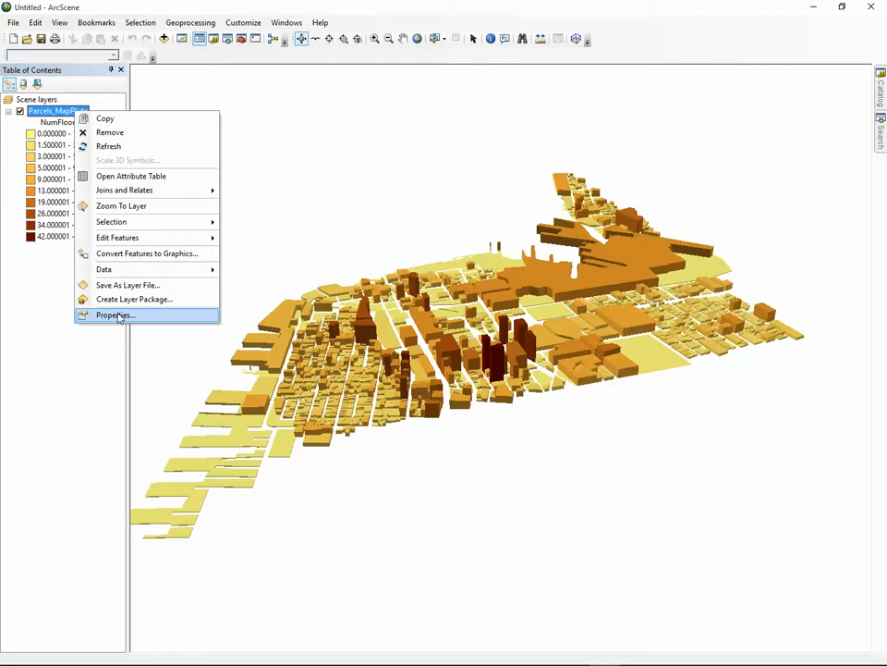
click(116, 135)
right_click(39, 103)
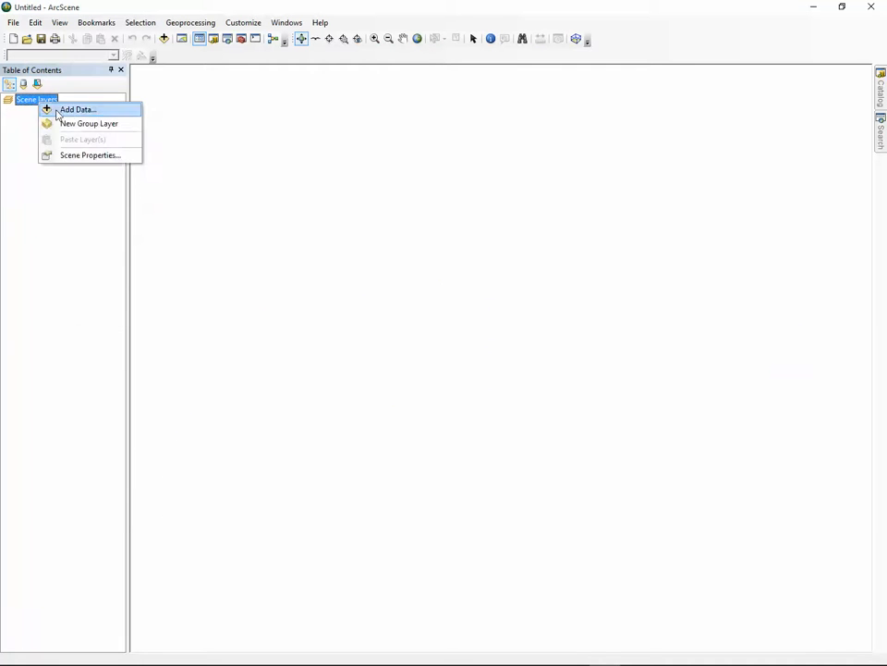
click(69, 110)
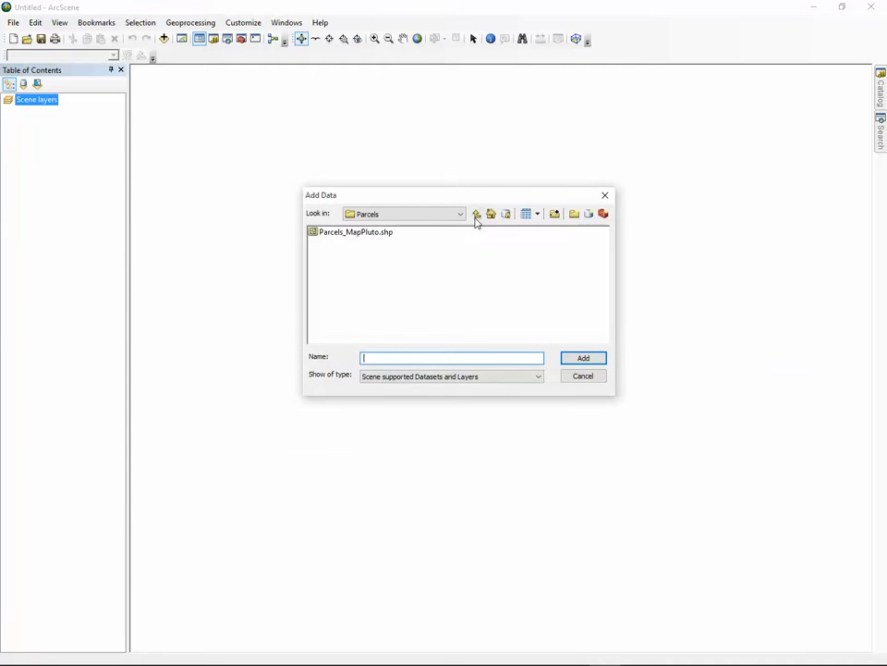
click(476, 217)
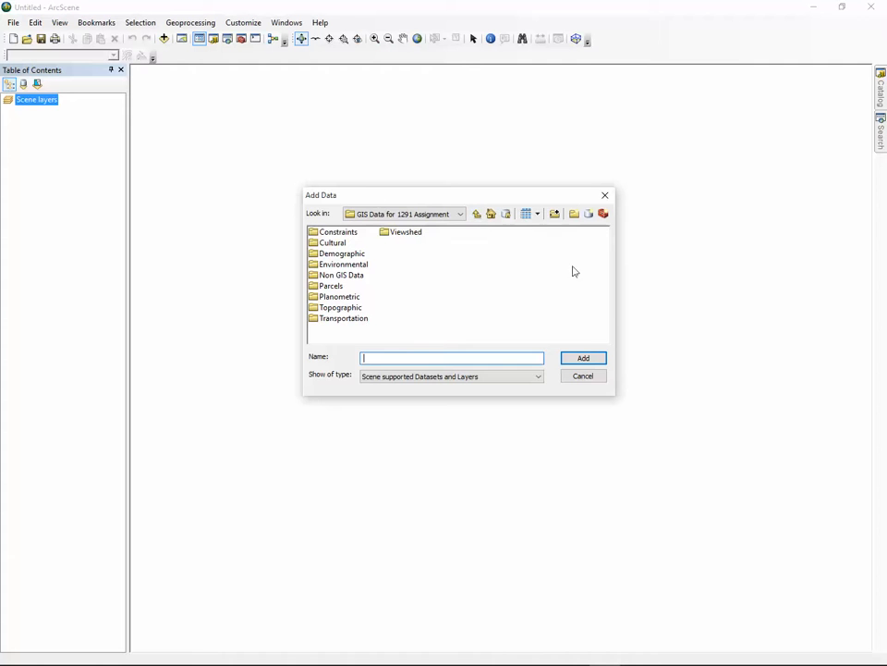
drag(472, 198, 459, 188)
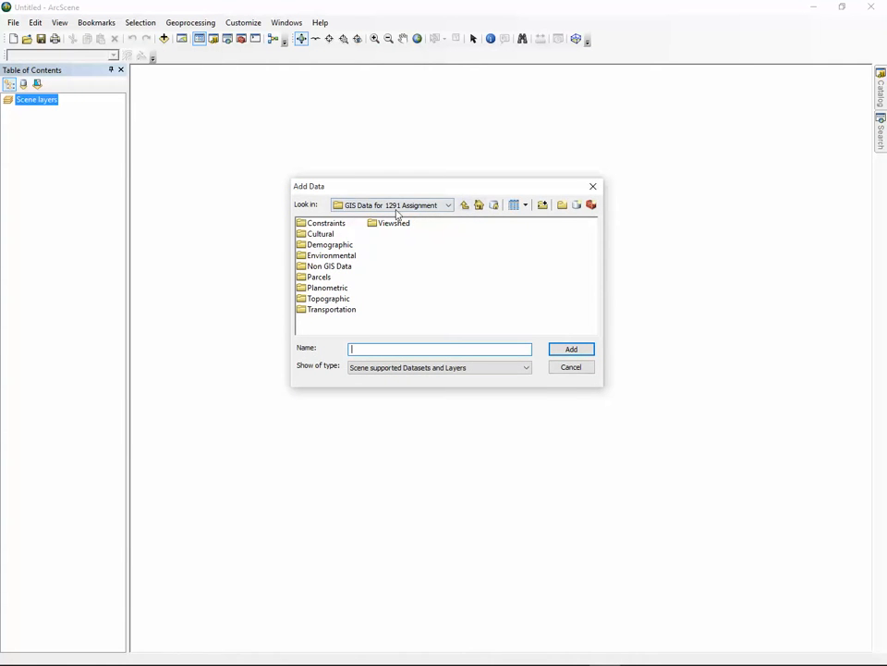
double_click(326, 245)
click(329, 234)
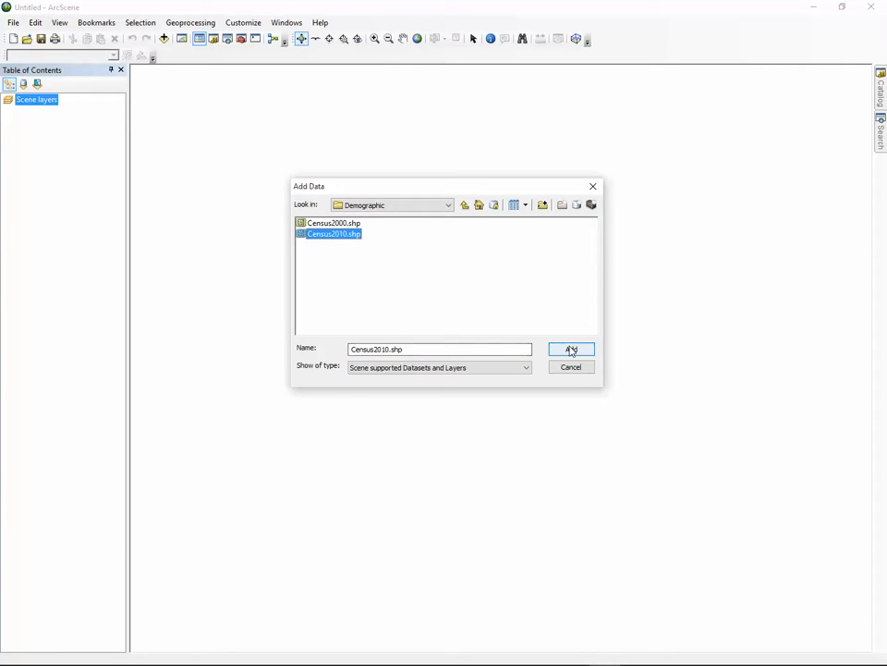
double_click(322, 235)
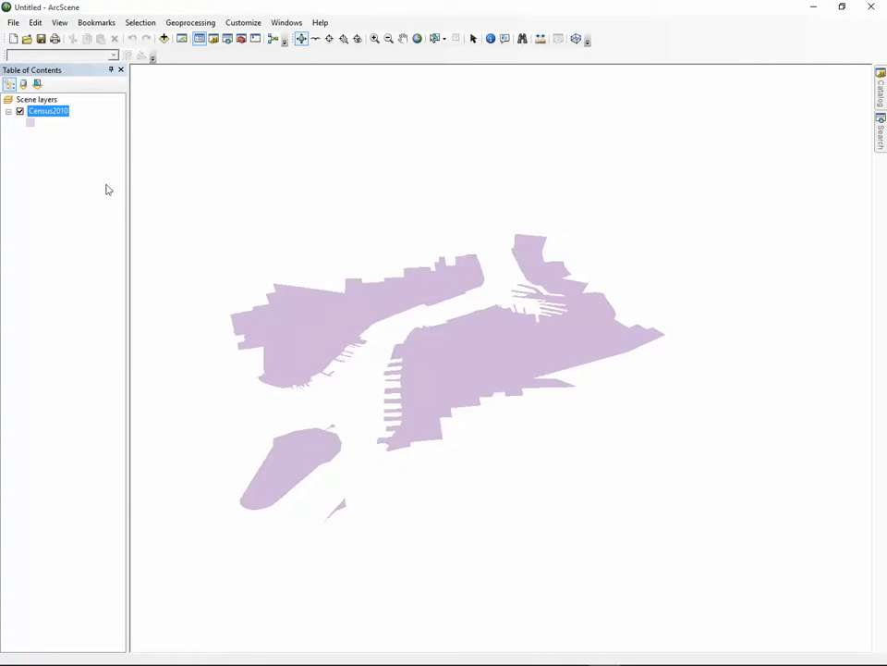
Symbolize the Census2010 layer with graduated colors based on the ASIAN_NH field and apply it
right_click(66, 115)
click(119, 316)
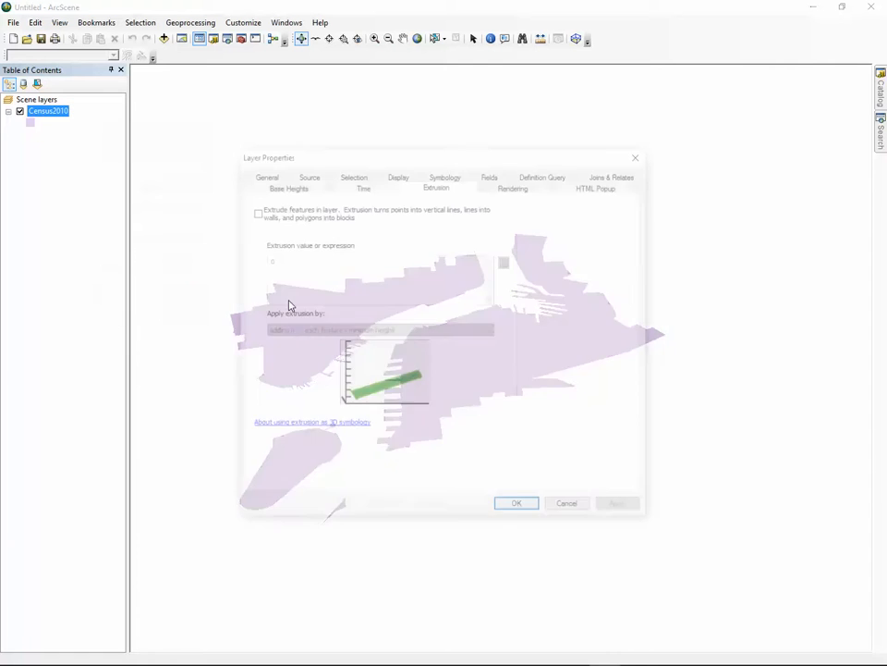
click(443, 174)
click(261, 239)
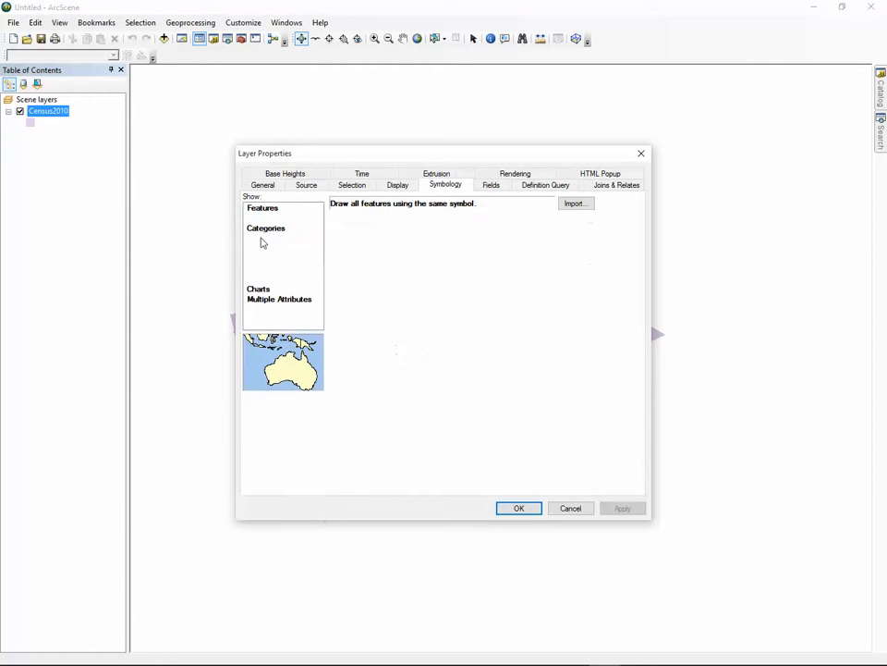
click(458, 230)
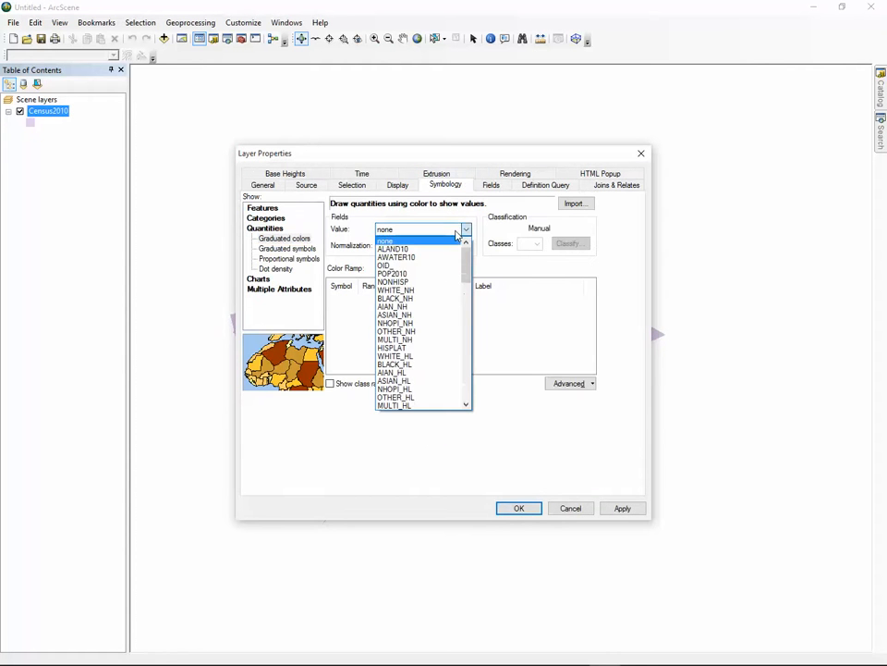
scroll(469, 268, down, 1)
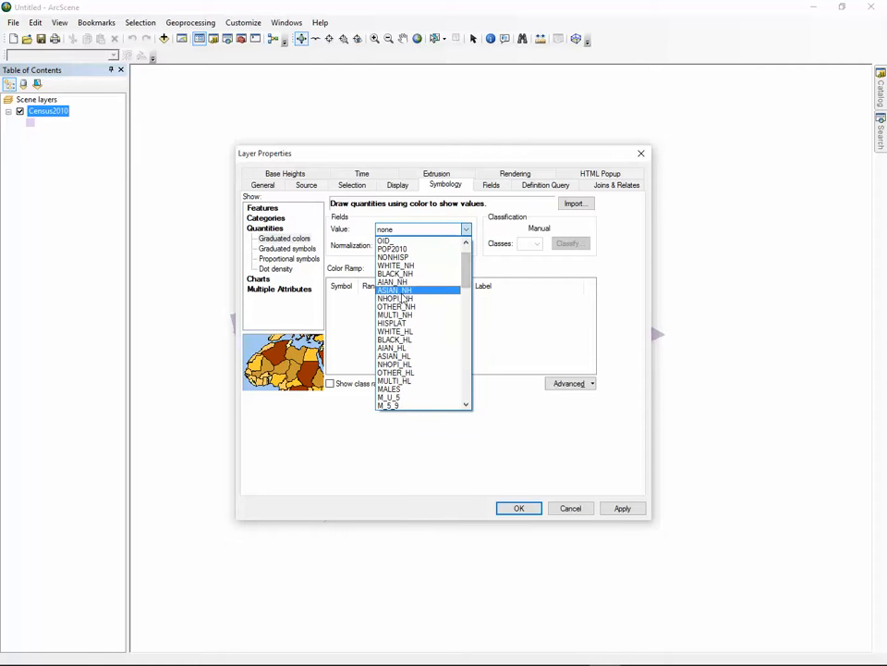
click(398, 291)
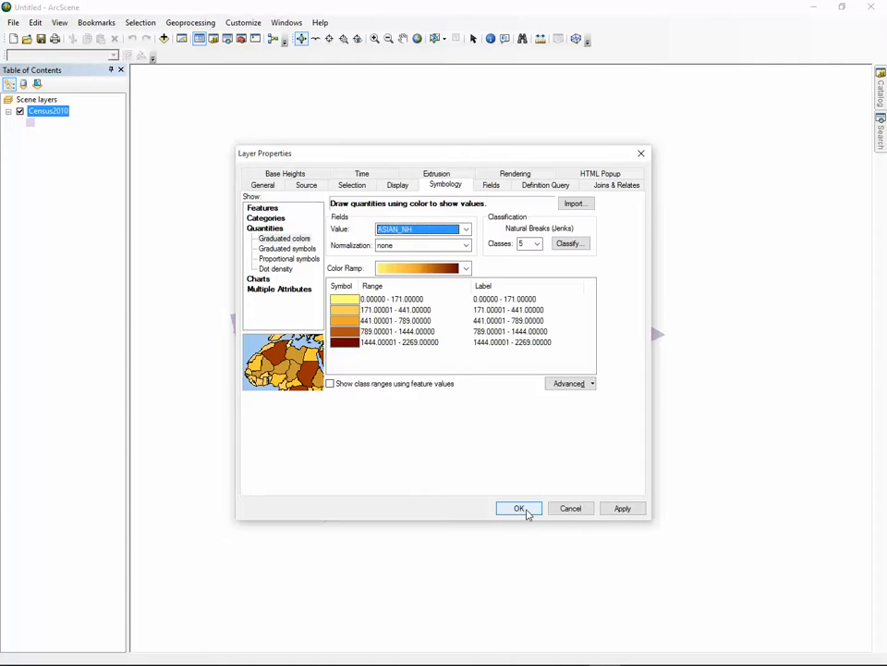
click(526, 511)
Turn on extrusion for the Census2010 layer with the expression [ASIAN_HL] and apply it
mouse_move(443, 352)
mouse_down()
mouse_move(531, 411)
mouse_move(385, 404)
mouse_move(425, 393)
mouse_move(439, 362)
mouse_up()
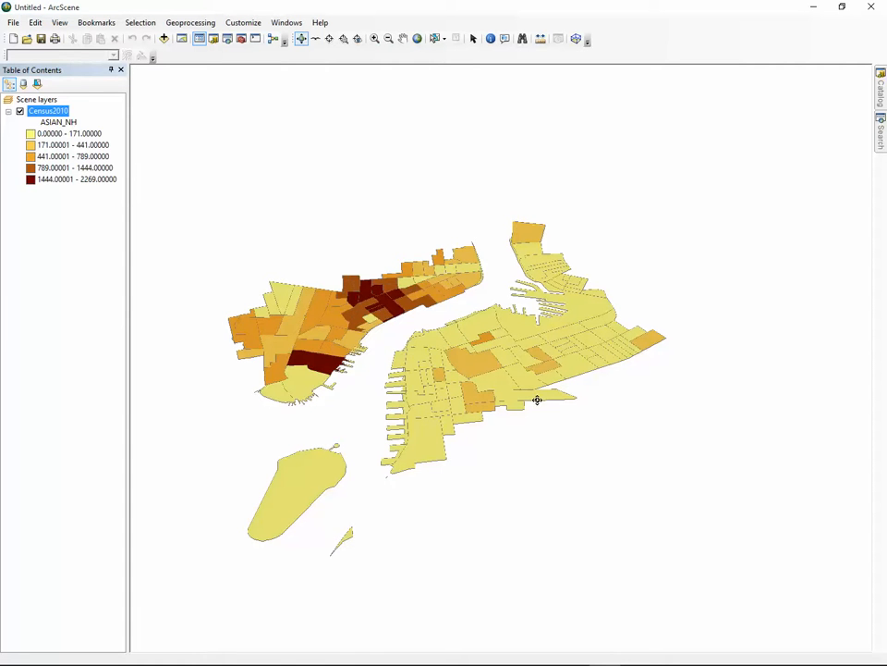
drag(514, 366, 259, 314)
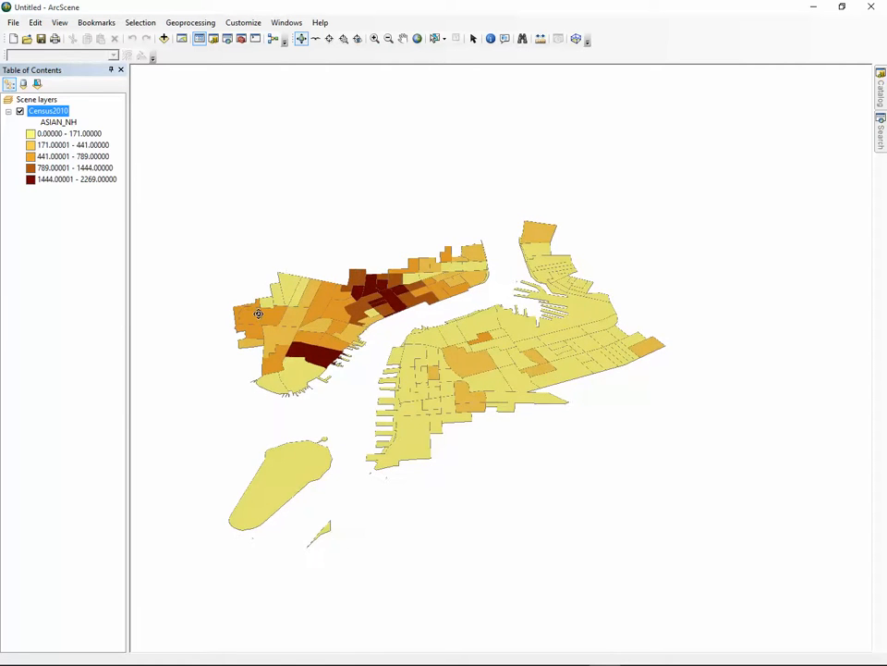
right_click(50, 111)
click(90, 313)
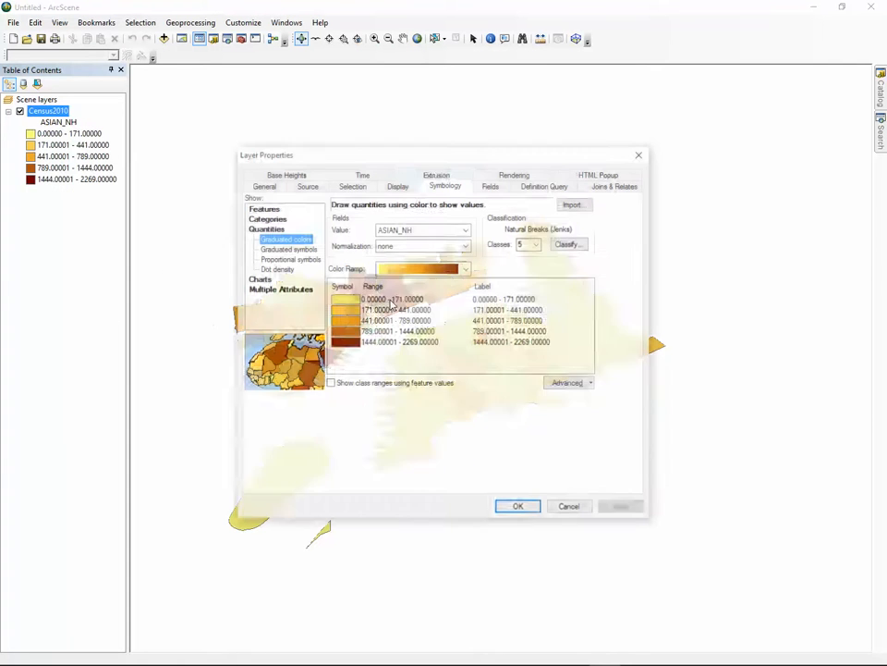
click(433, 175)
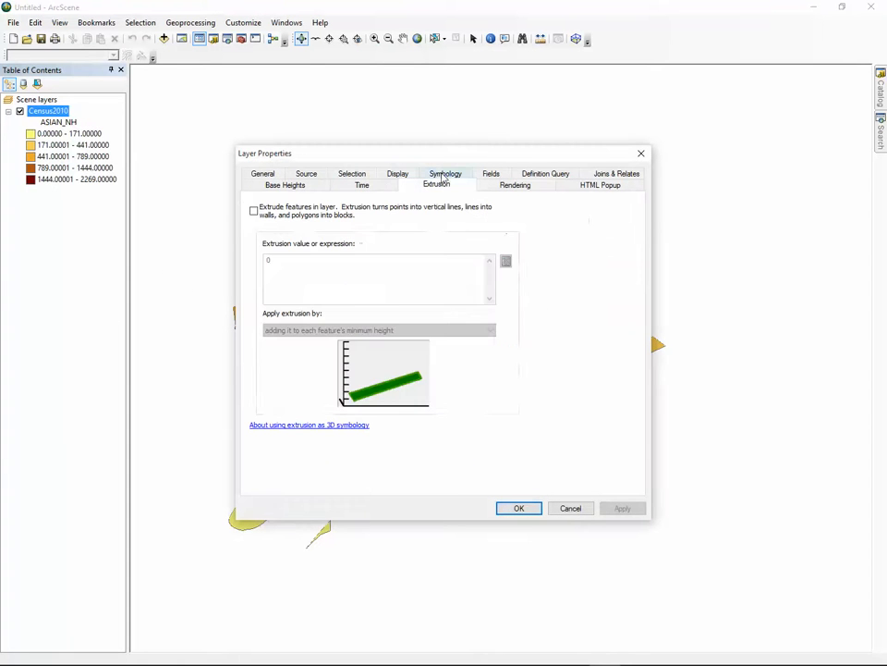
click(254, 212)
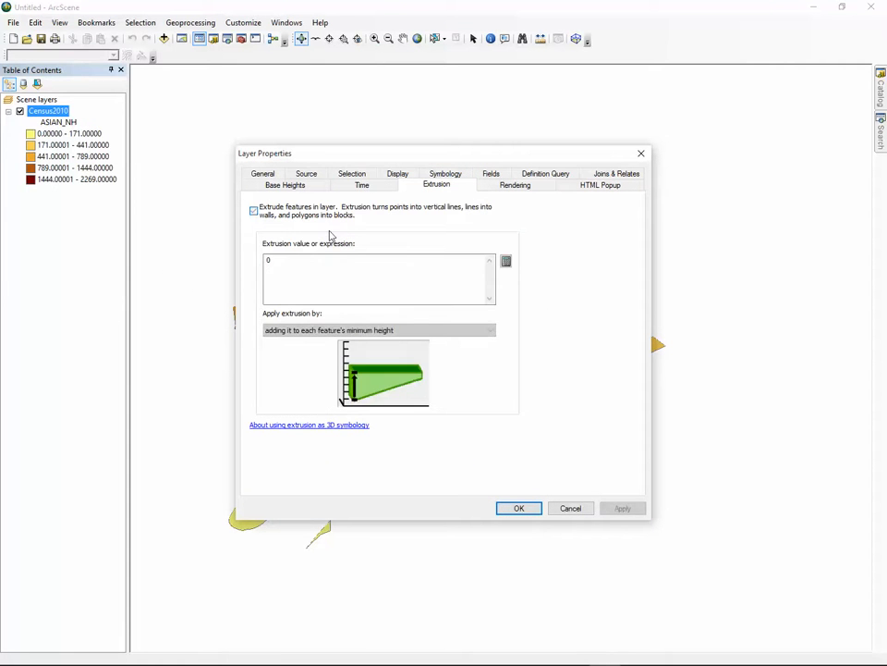
click(506, 262)
drag(529, 225, 687, 165)
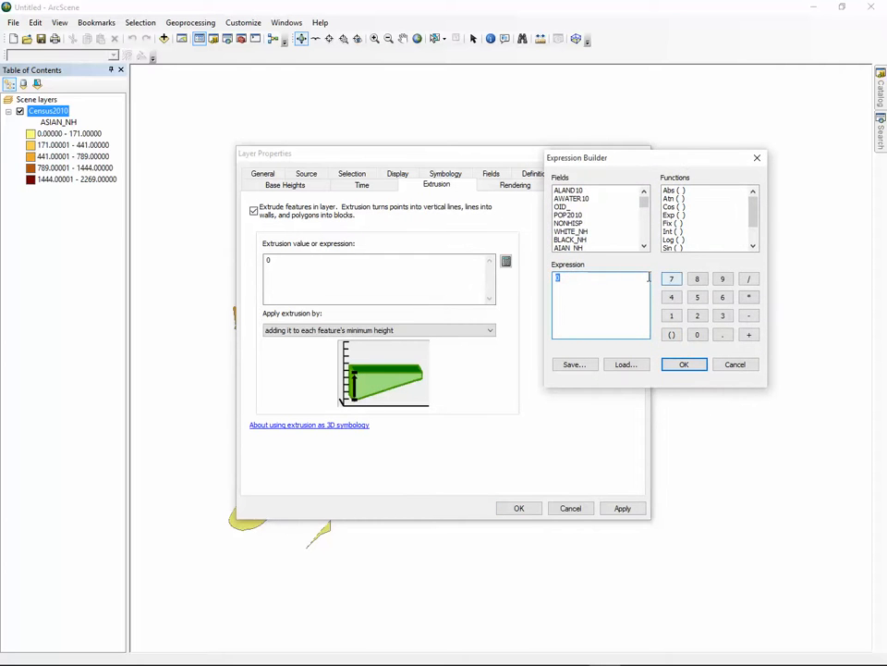
mouse_move(648, 205)
mouse_down()
mouse_move(648, 233)
mouse_move(646, 206)
mouse_up()
double_click(570, 231)
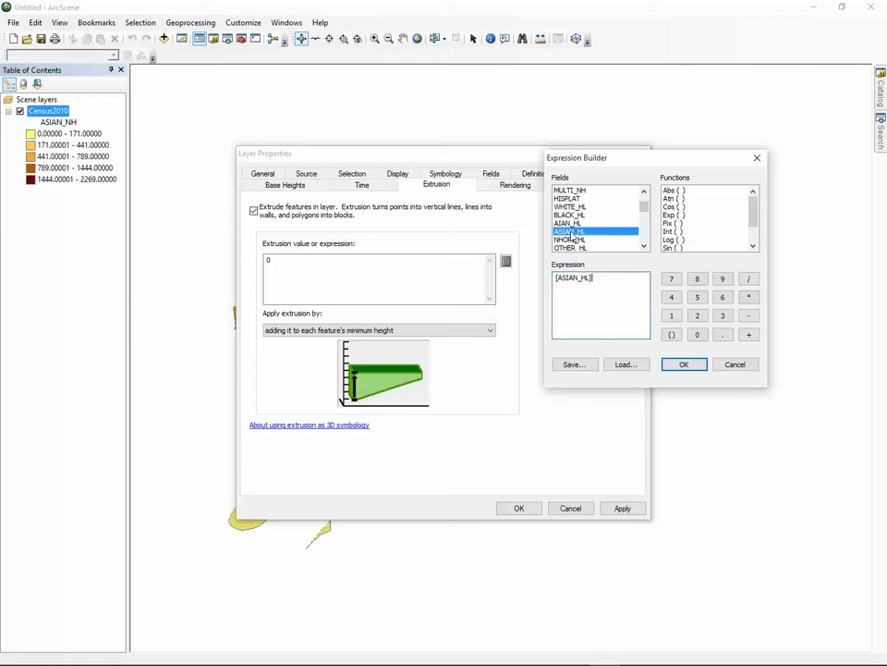
click(687, 366)
click(522, 508)
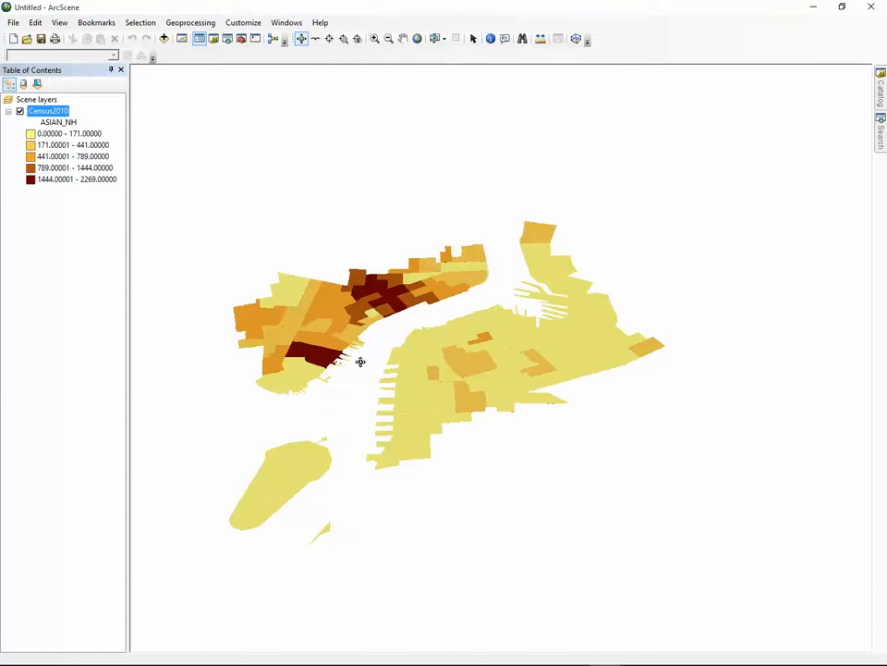
Examine the height of the extruded census polygons from different angles and distances
drag(360, 359, 388, 322)
scroll(387, 321, down, 5)
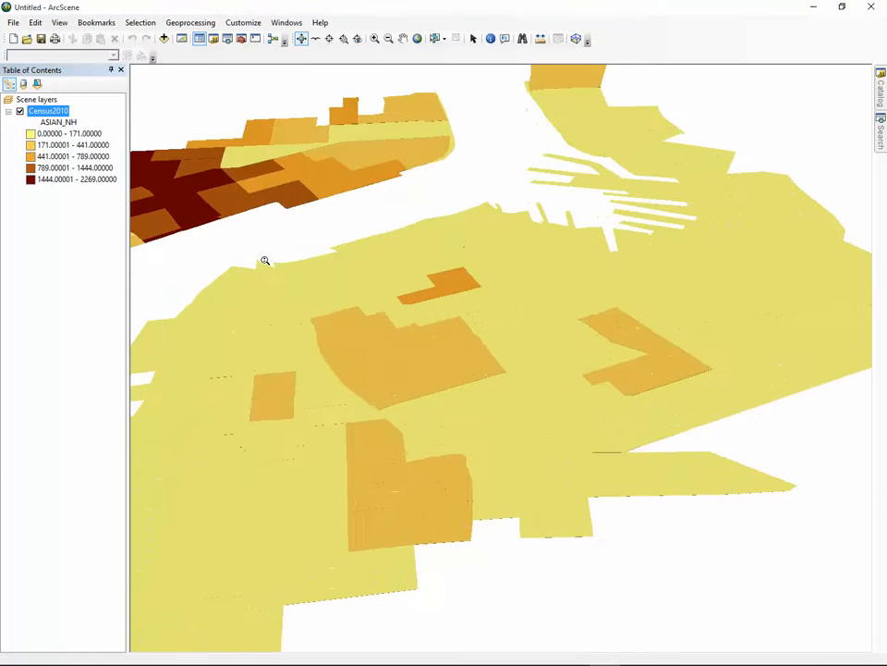
drag(265, 261, 522, 211)
scroll(224, 397, down, 3)
drag(225, 397, 272, 395)
drag(577, 410, 447, 427)
scroll(366, 414, up, 5)
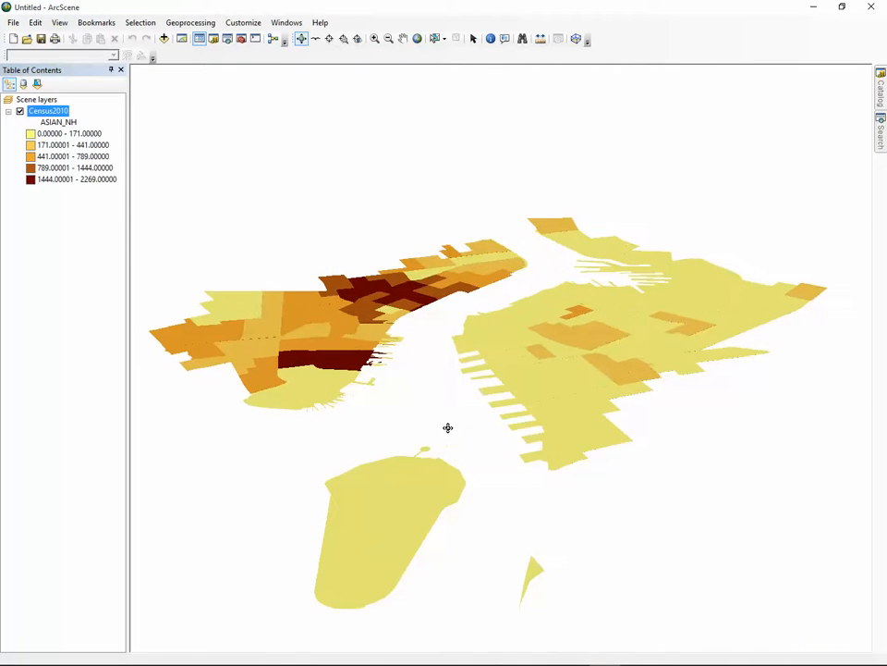
Multiply the Census2010 layer's ASIAN_HL extrusion expression by 10 and apply it to the scene
right_click(61, 112)
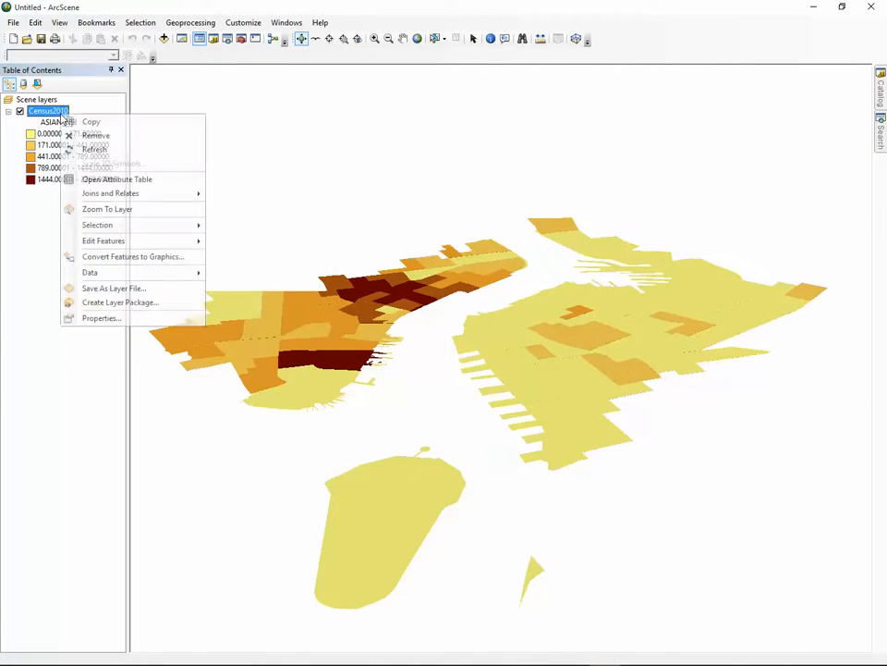
click(103, 319)
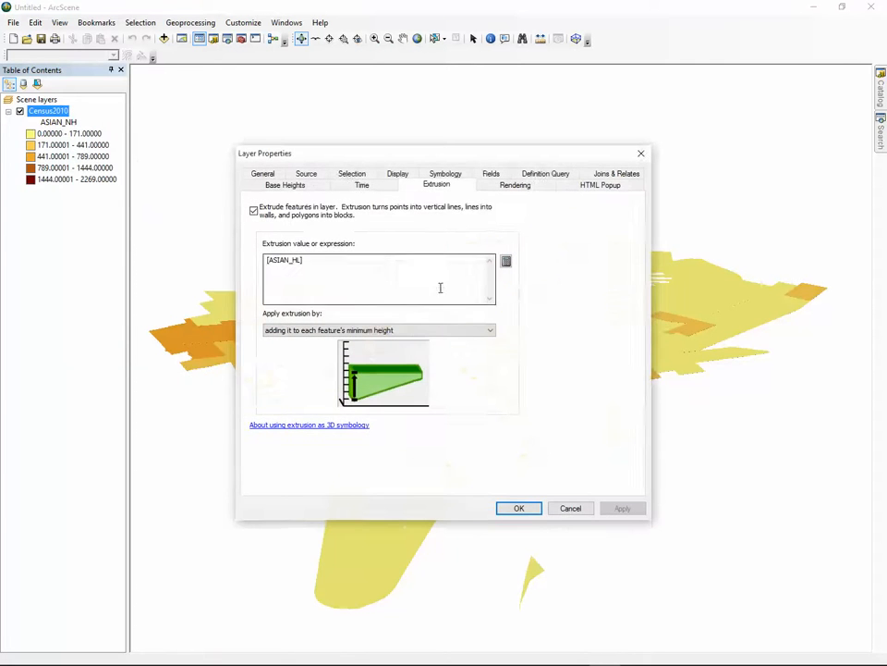
drag(440, 163, 572, 145)
click(490, 250)
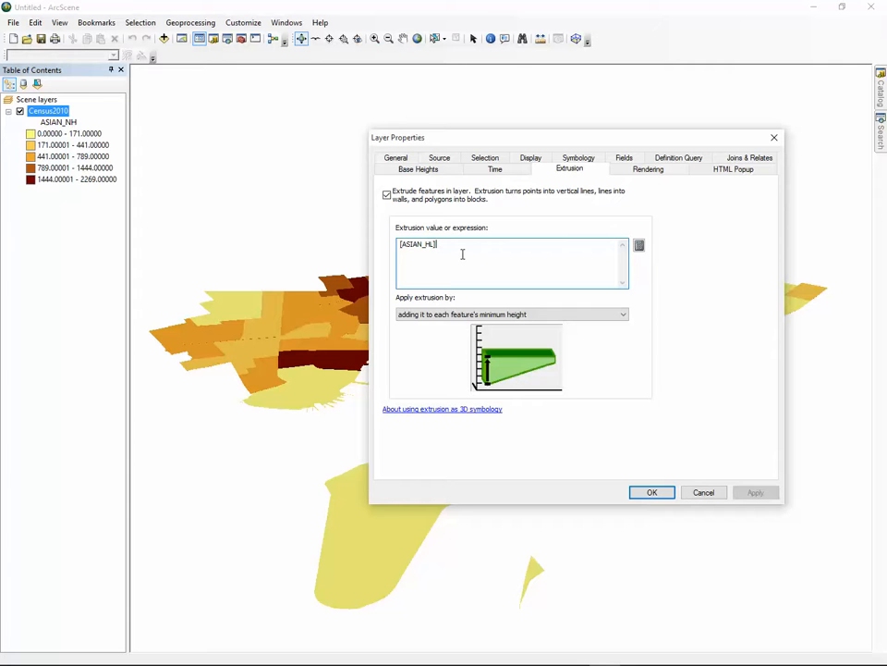
text(*)
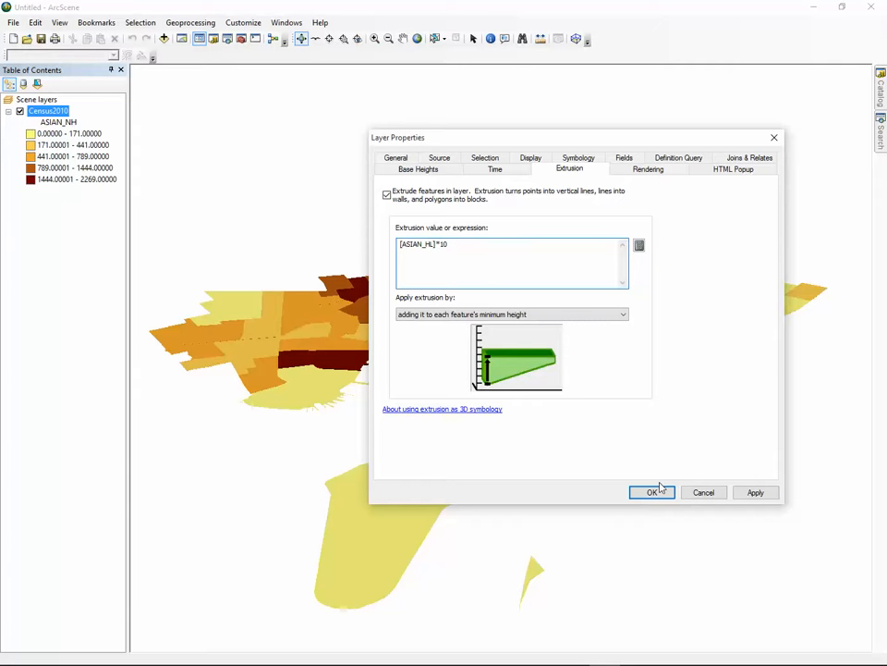
click(753, 494)
Raise the multiplier in the ASIAN_HL extrusion expression to 100 and apply it
drag(512, 137, 514, 168)
click(474, 273)
text(0)
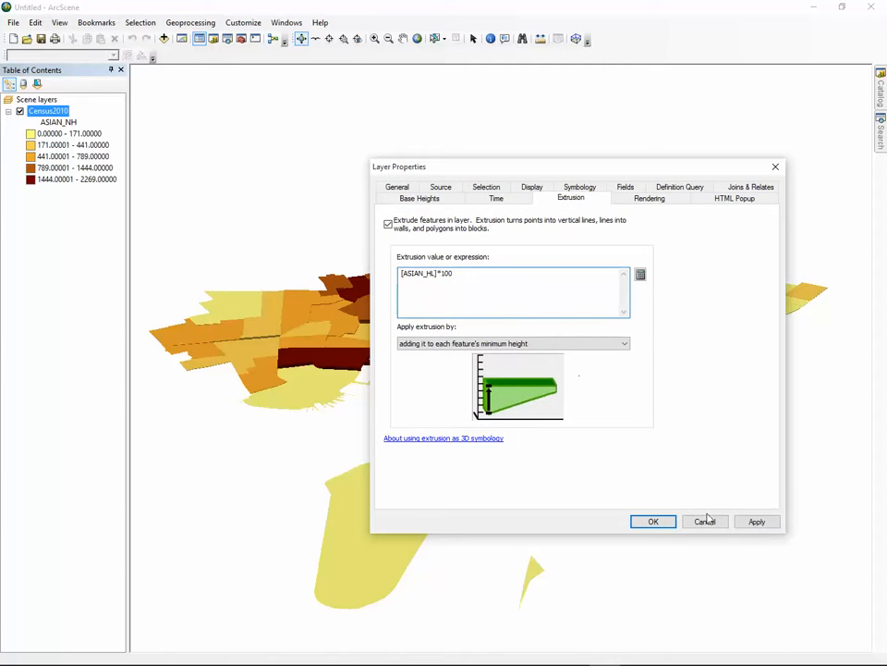
click(754, 522)
drag(574, 166, 583, 188)
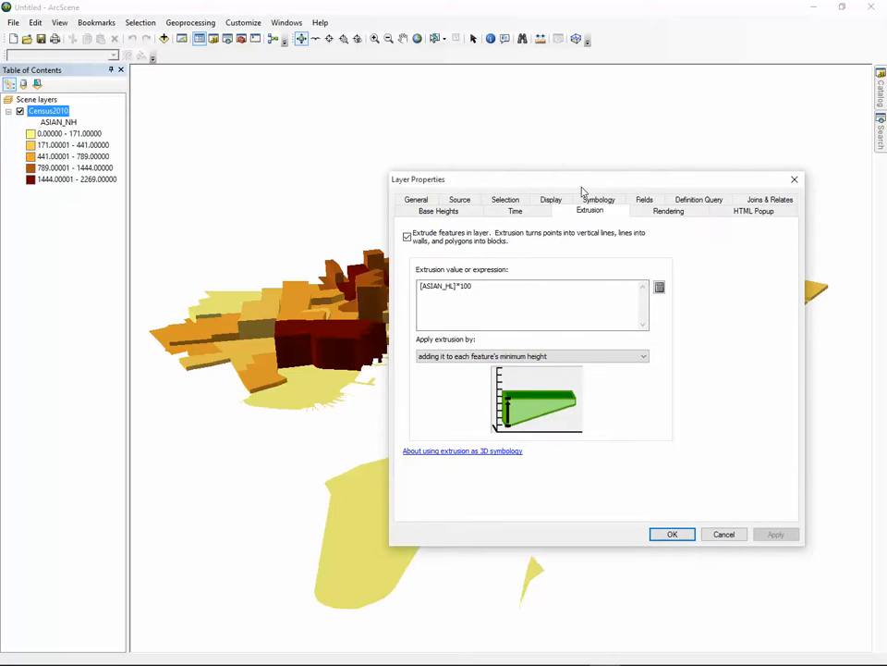
Set the extrusion expression to [ASIAN_HL]*500, apply it, and close the layer properties
click(519, 289)
key(BackSpace)
key(BackSpace)
key(BackSpace)
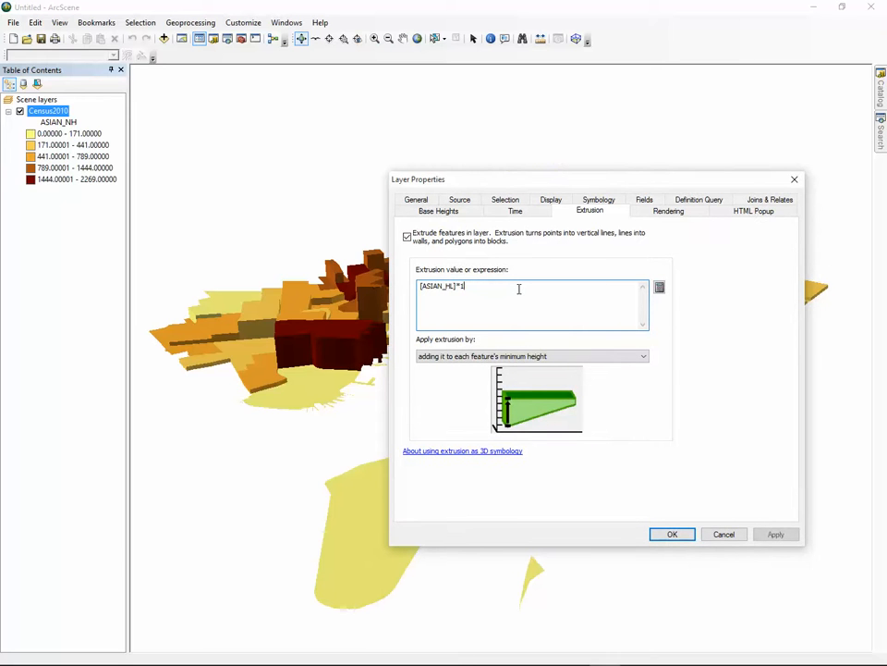
text(1)
text(500)
click(774, 534)
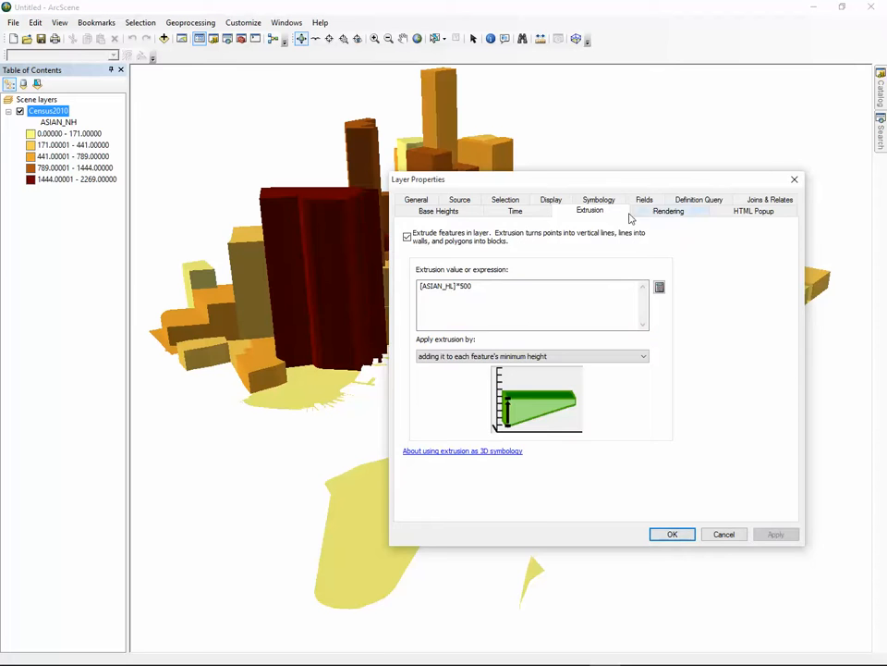
drag(629, 179, 627, 201)
drag(611, 262, 592, 192)
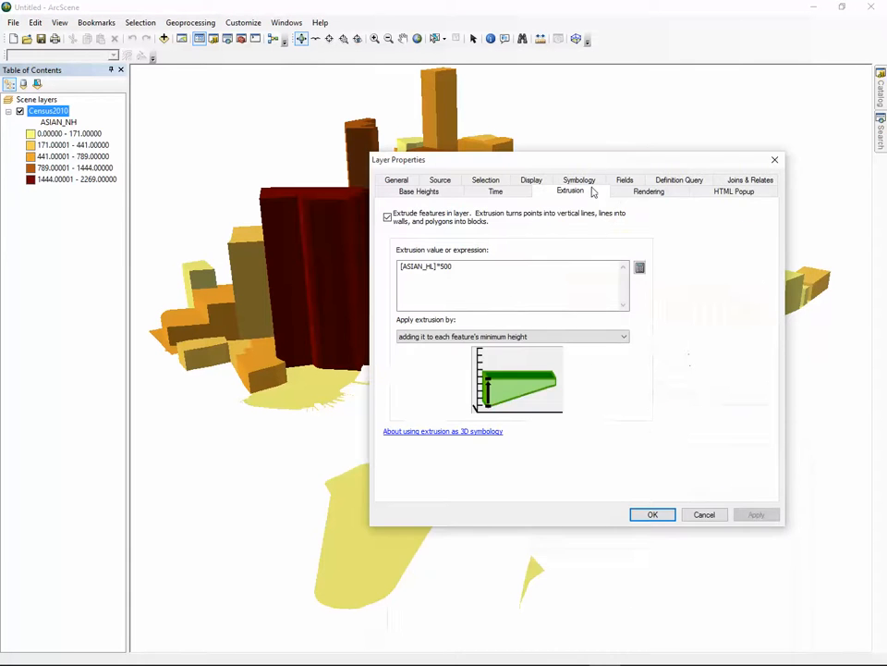
click(661, 516)
Examine the extruded census blocks from different angles and distances, comparing their heights with their colors
drag(571, 337, 369, 348)
scroll(369, 348, up, 3)
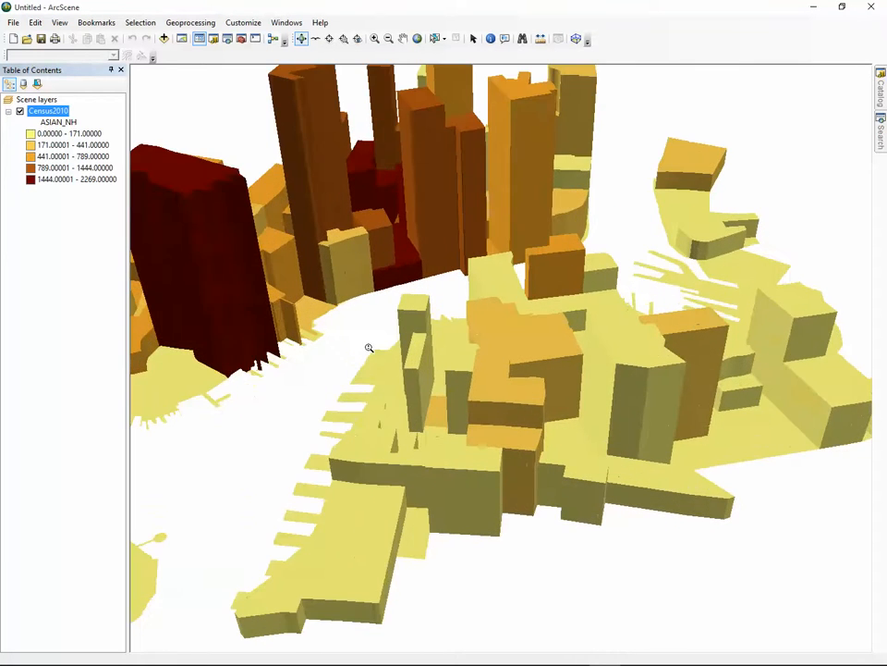
scroll(369, 347, down, 3)
right_drag(369, 348, 380, 302)
drag(369, 348, 372, 273)
middle_drag(438, 259, 452, 315)
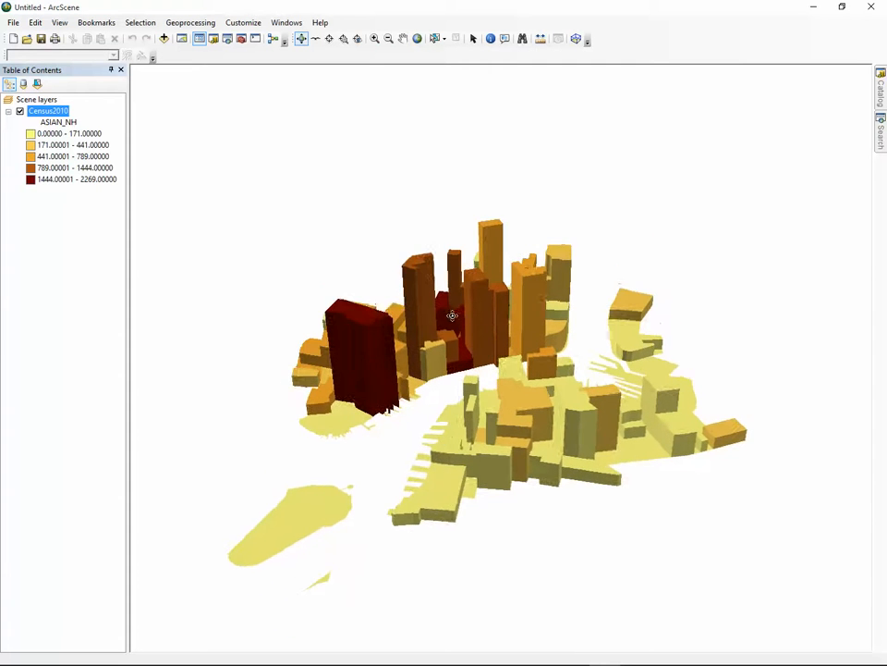
mouse_move(452, 315)
mouse_down()
mouse_move(459, 302)
mouse_move(448, 302)
mouse_up()
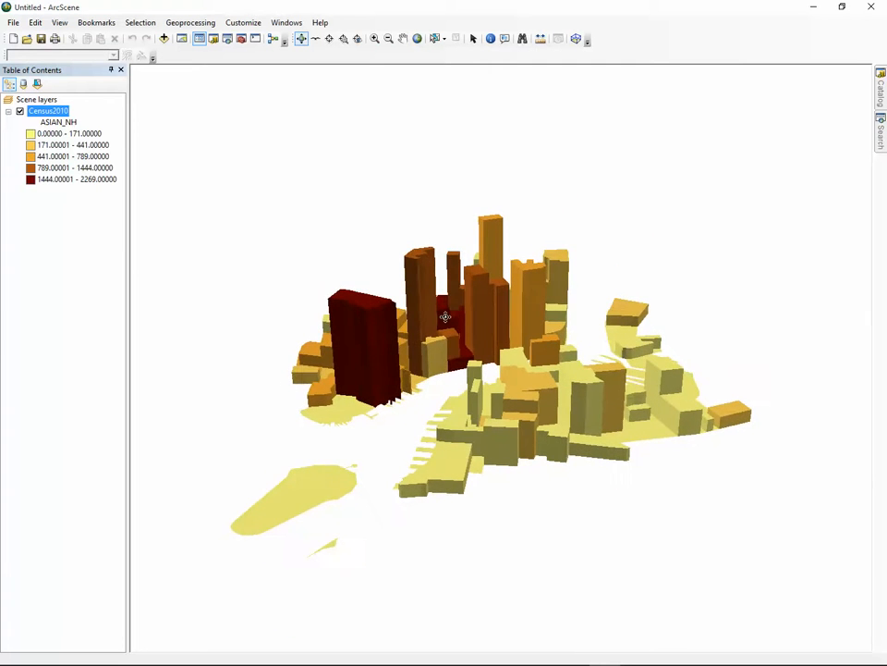
right_drag(485, 387, 441, 347)
mouse_move(441, 347)
mouse_down()
mouse_move(460, 276)
mouse_move(453, 351)
mouse_up()
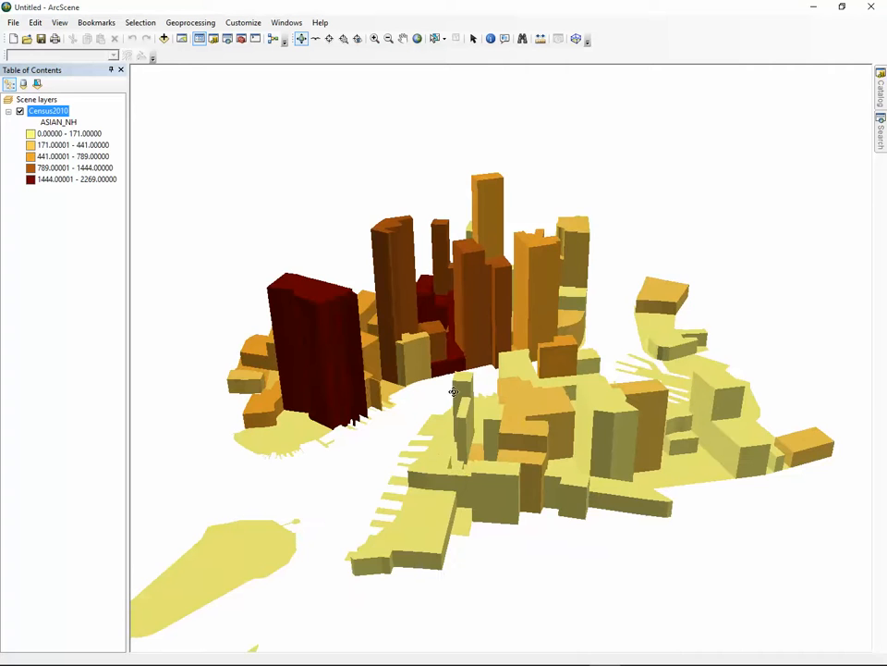
drag(453, 392, 461, 445)
drag(358, 391, 310, 395)
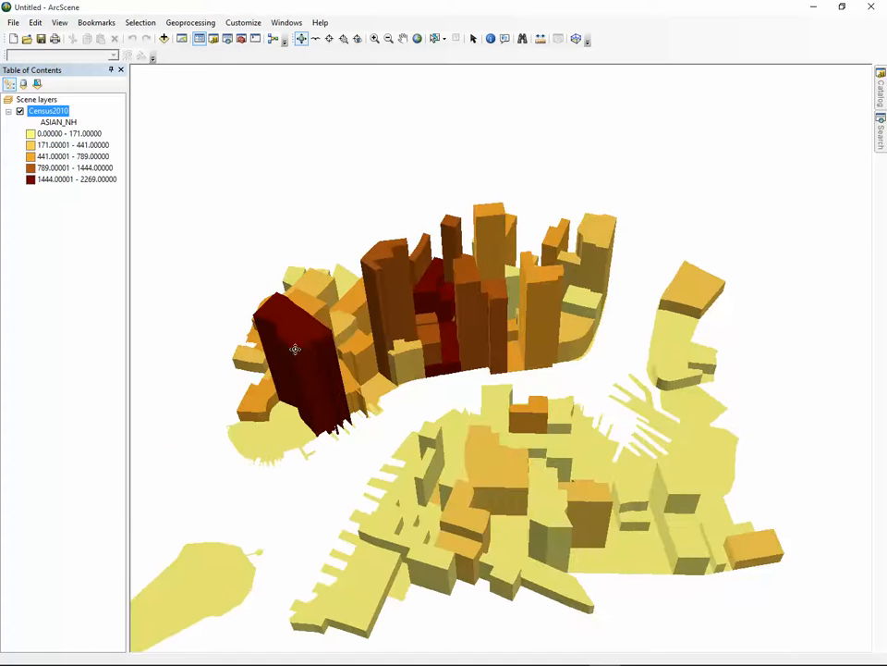
drag(295, 349, 437, 315)
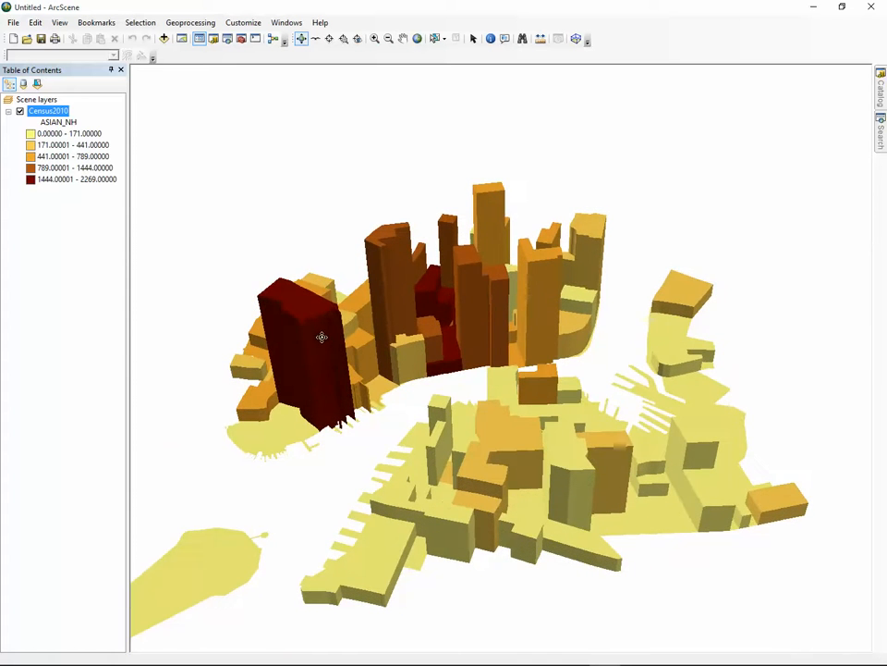
mouse_move(321, 337)
mouse_down()
mouse_move(331, 313)
mouse_move(324, 321)
mouse_up()
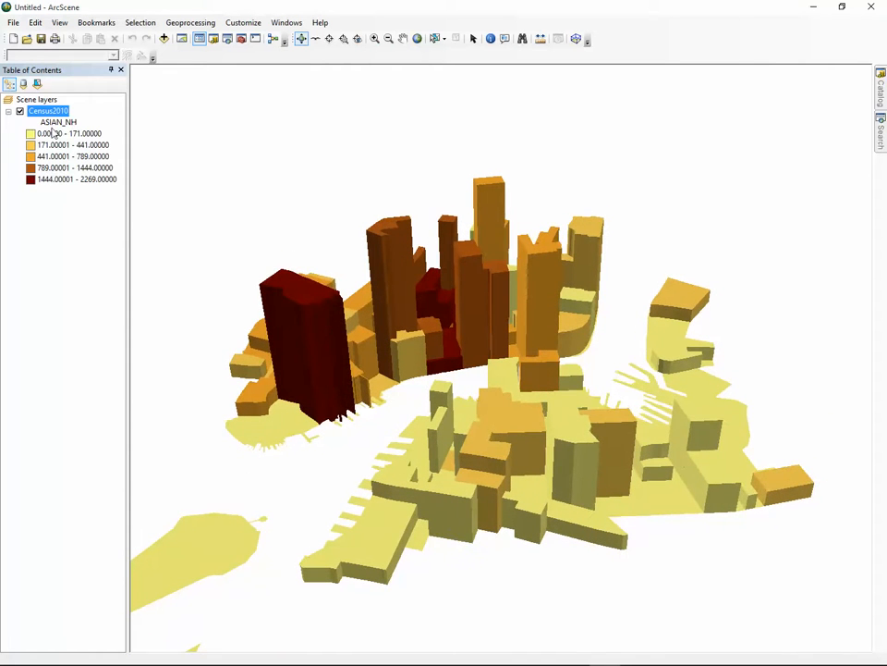
Compare the field used for the Census2010 layer's graduated colors with the field in its extrusion expression
right_click(54, 113)
click(111, 313)
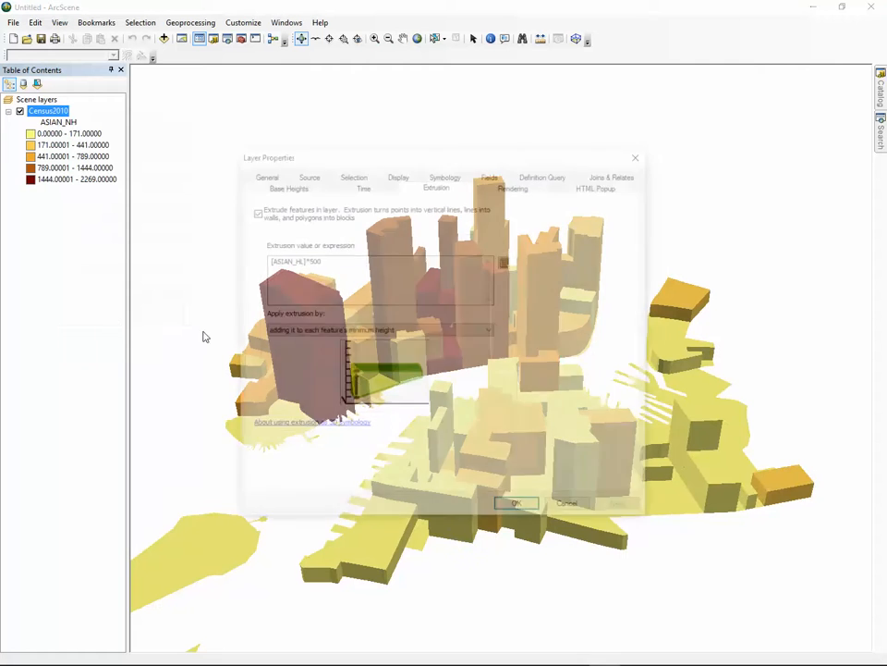
click(444, 173)
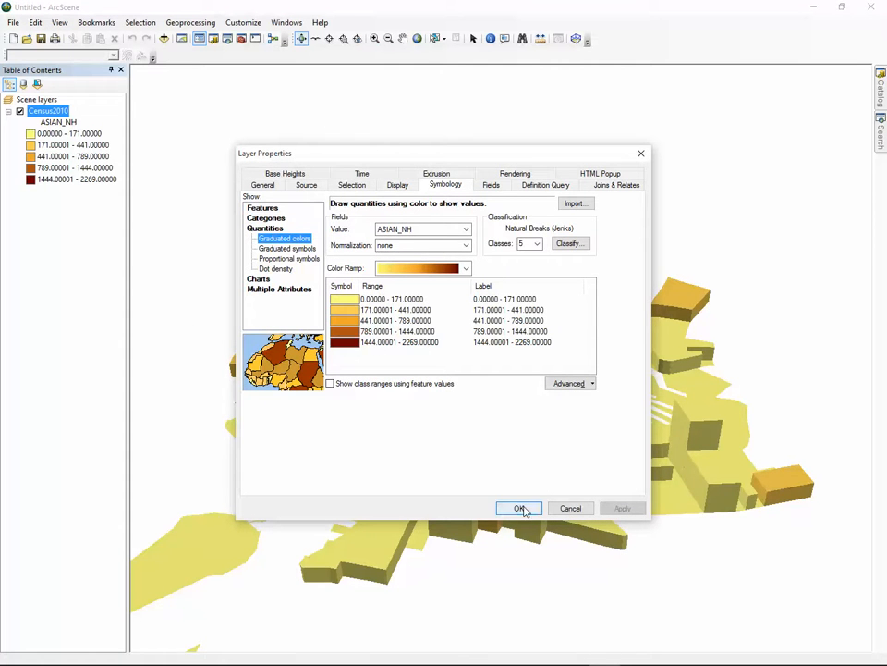
click(440, 174)
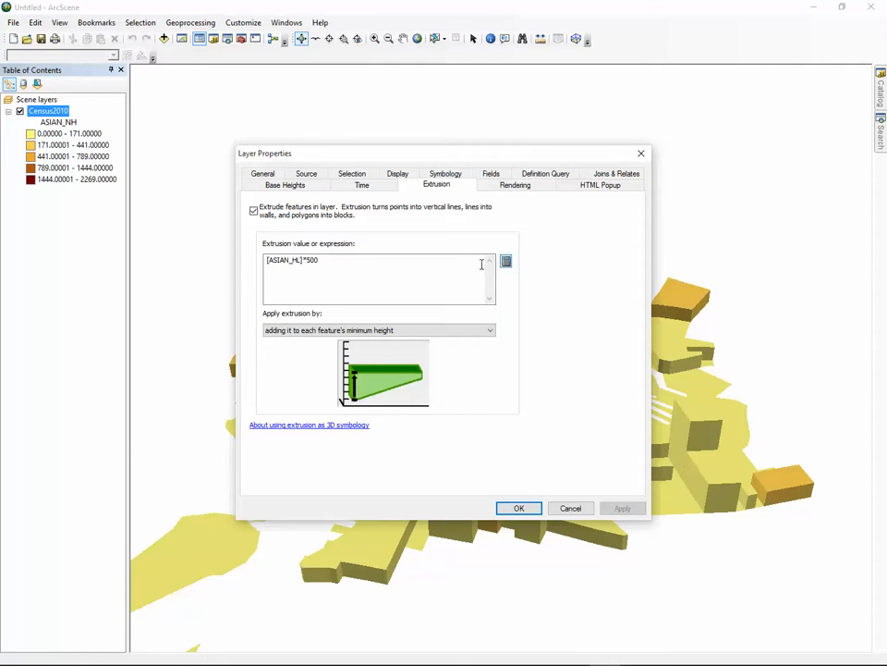
key(ctrl+a)
click(445, 174)
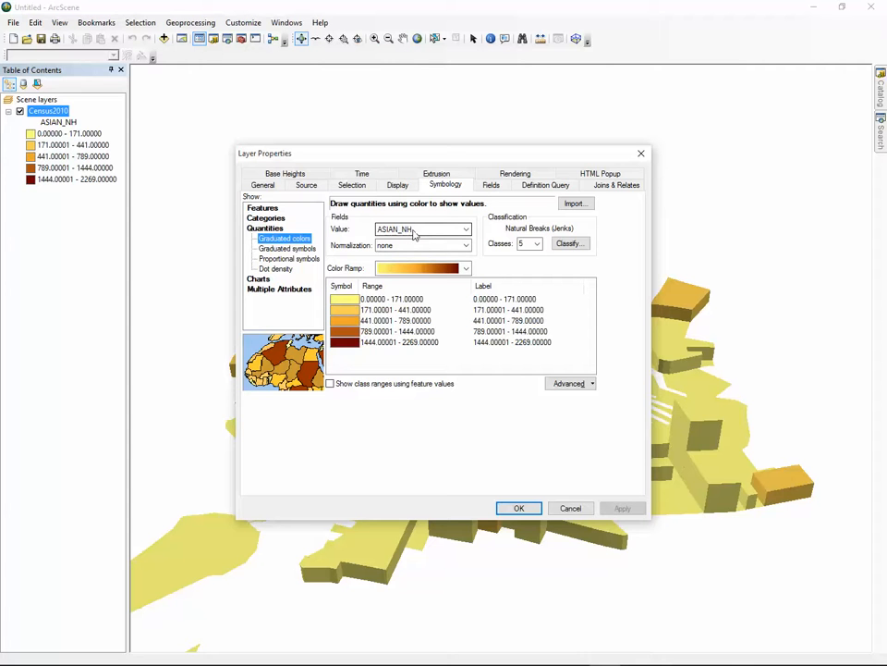
click(442, 174)
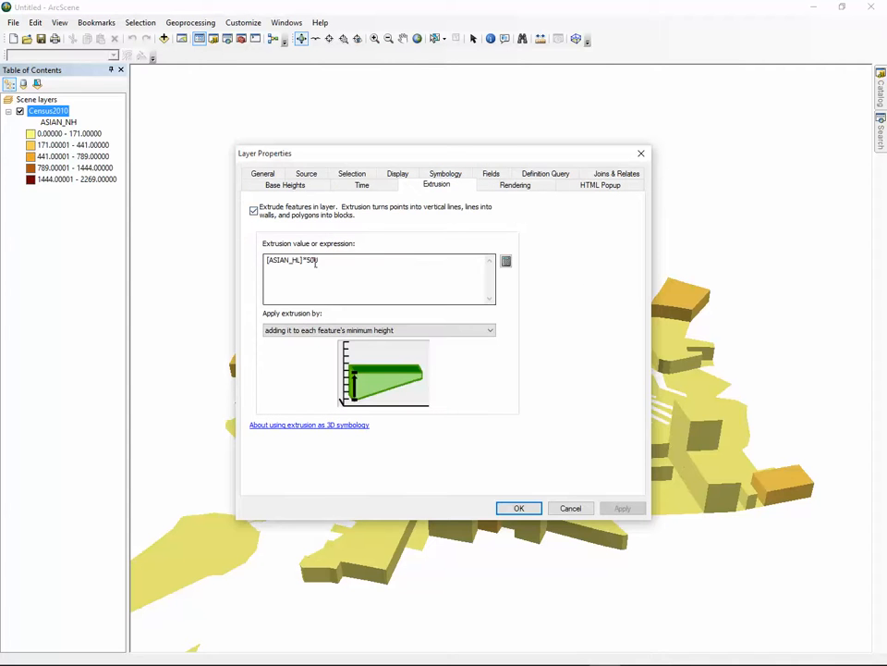
Clear the extrusion expression and insert the AWATER10 and ASIAN_NH fields in the expression builder
drag(320, 260, 228, 261)
key(Delete)
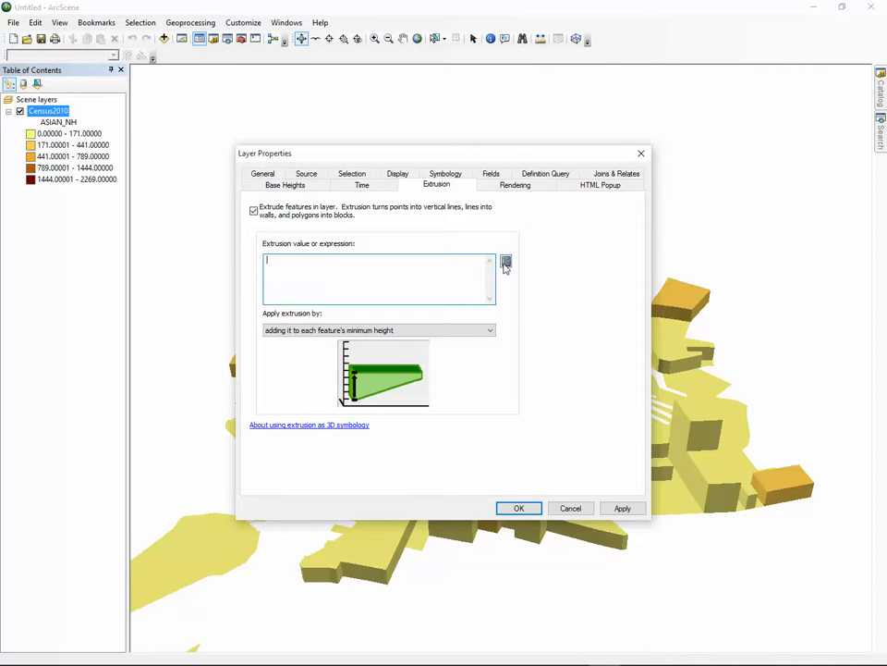
click(506, 262)
double_click(357, 262)
scroll(367, 293, down, 1)
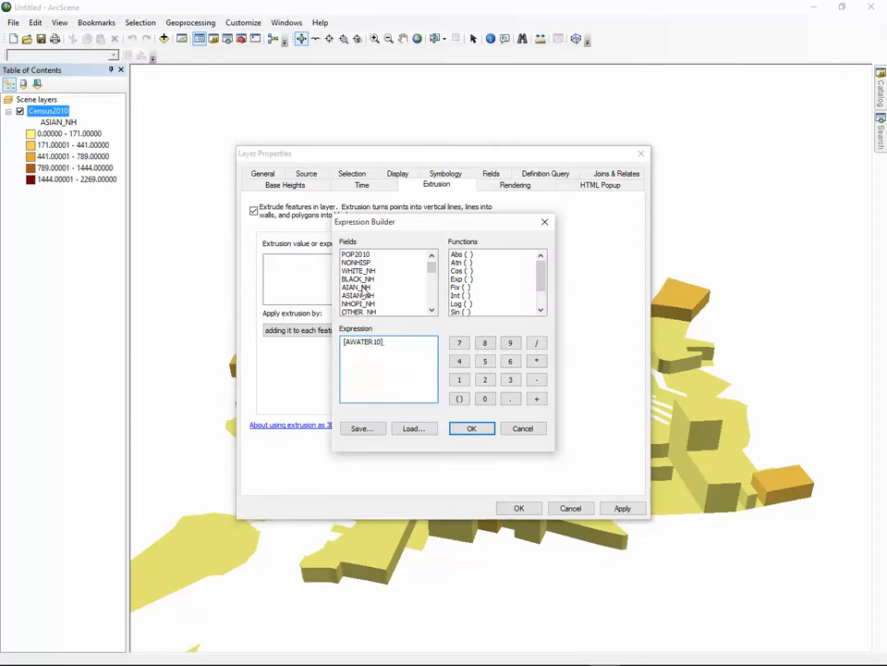
double_click(359, 295)
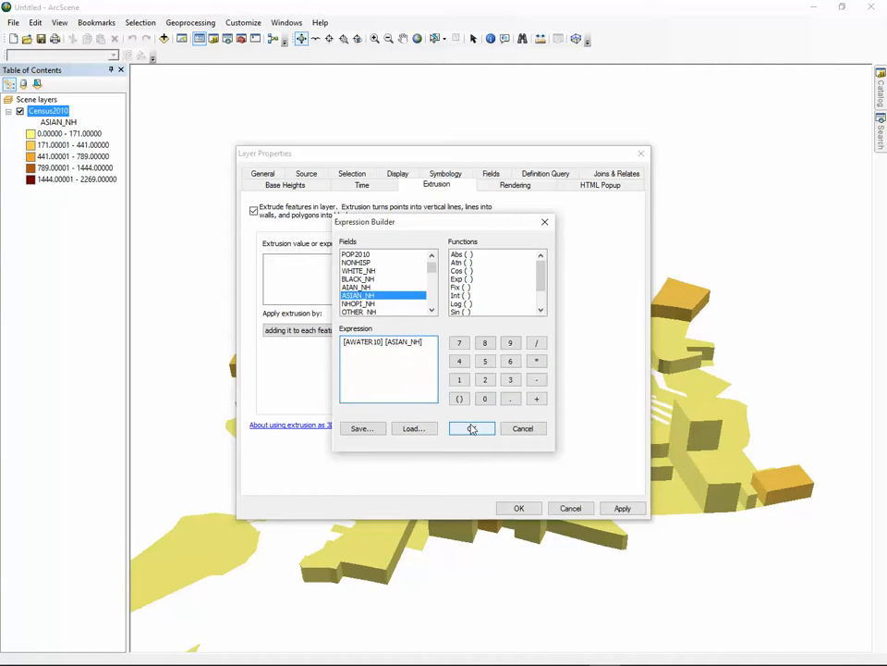
Replace the ASIAN_NH term with *500 and apply the extrusion expression [AWATER10] *500 to the scene
drag(418, 344, 391, 344)
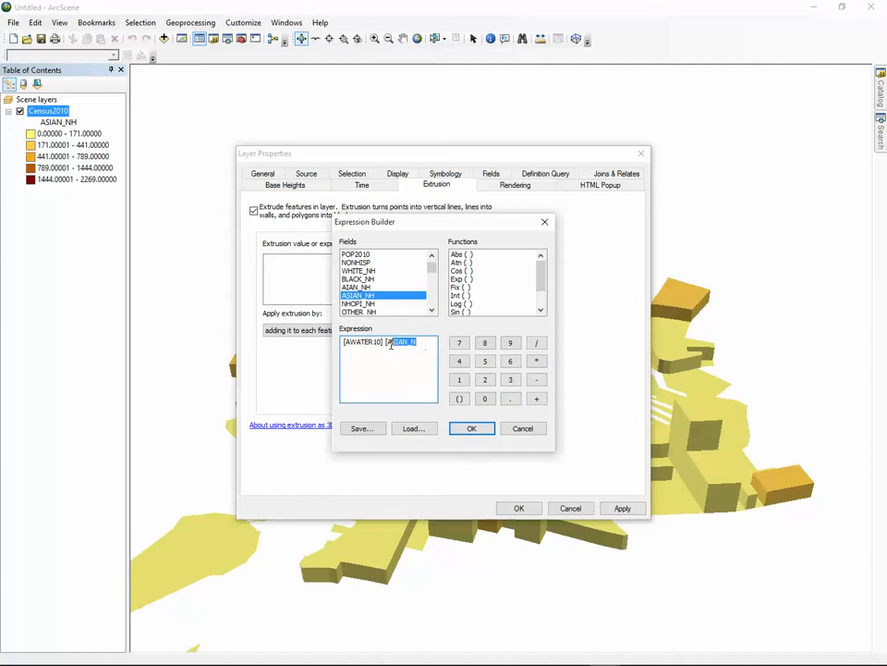
key(BackSpace)
click(536, 361)
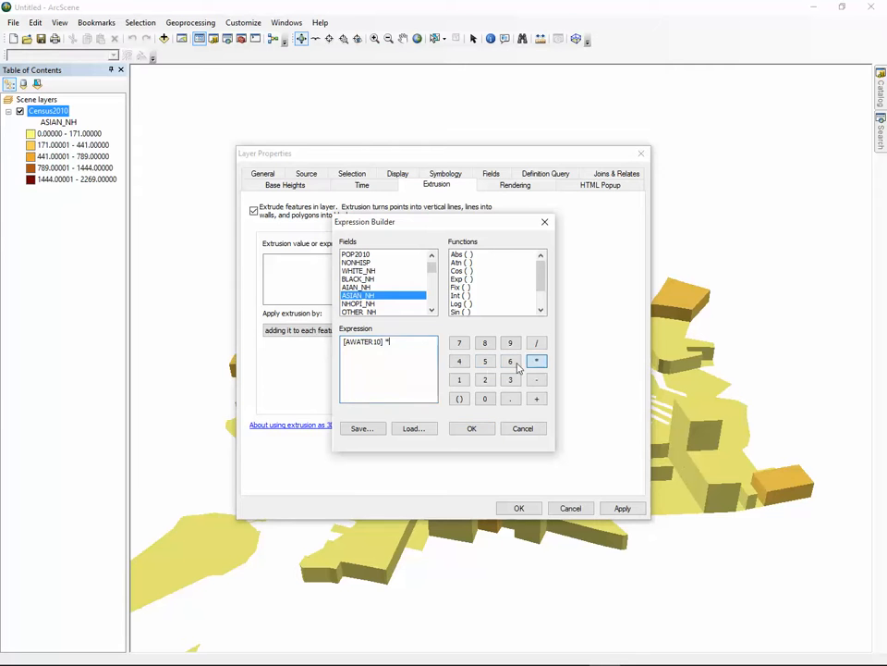
click(486, 360)
click(485, 398)
click(484, 399)
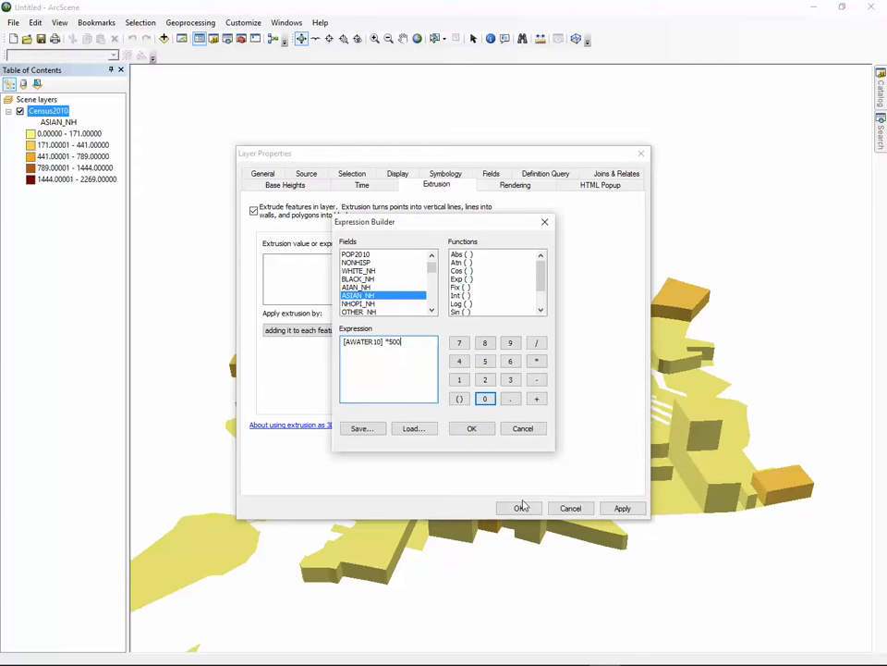
click(489, 434)
click(620, 508)
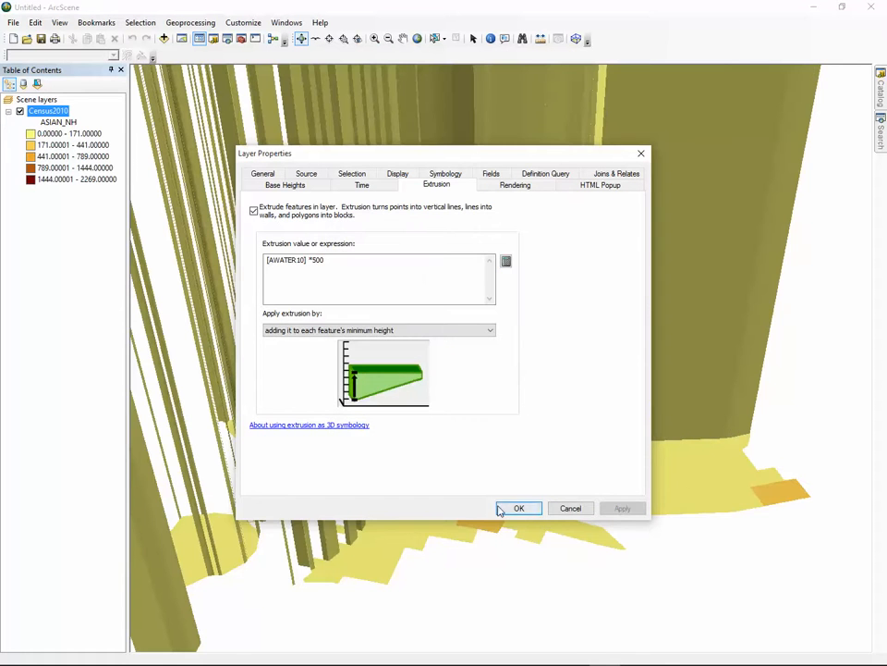
Move the layer properties dialog aside and clear the extrusion expression
drag(446, 157, 479, 199)
click(354, 310)
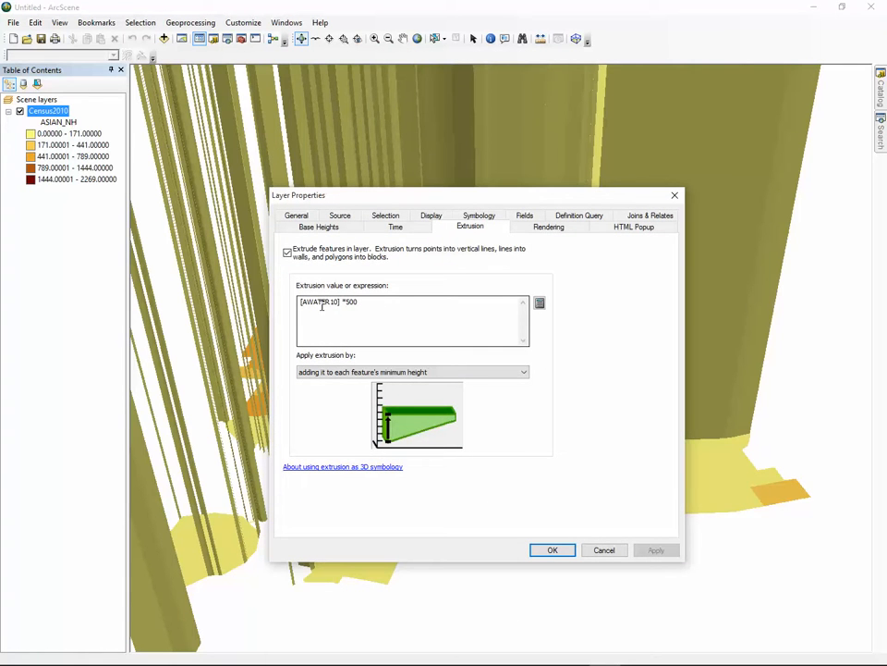
drag(377, 303, 272, 303)
key(Delete)
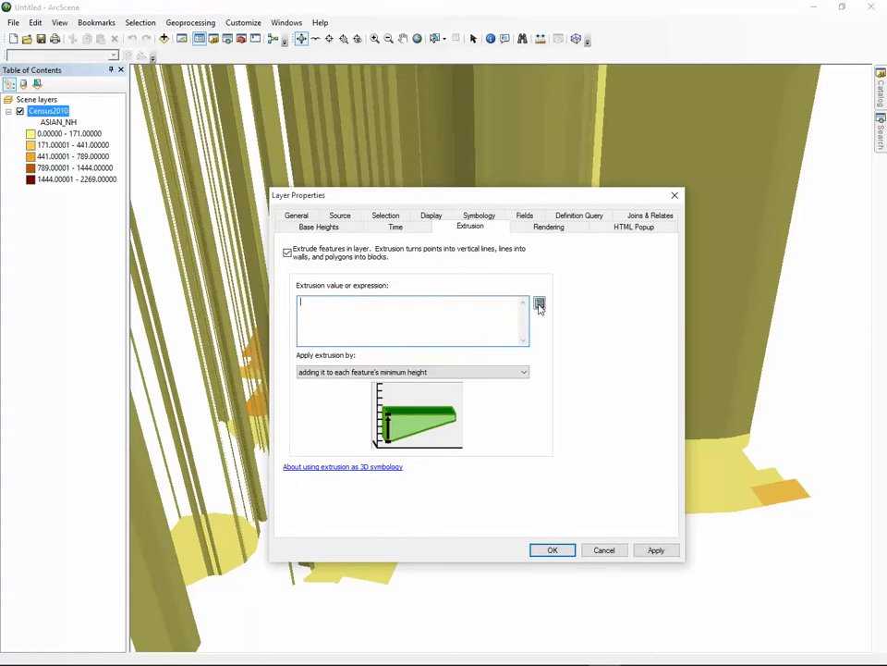
Review the fields available for the extrusion expression and check the value field used by the layer's symbology
click(540, 306)
drag(463, 310, 465, 301)
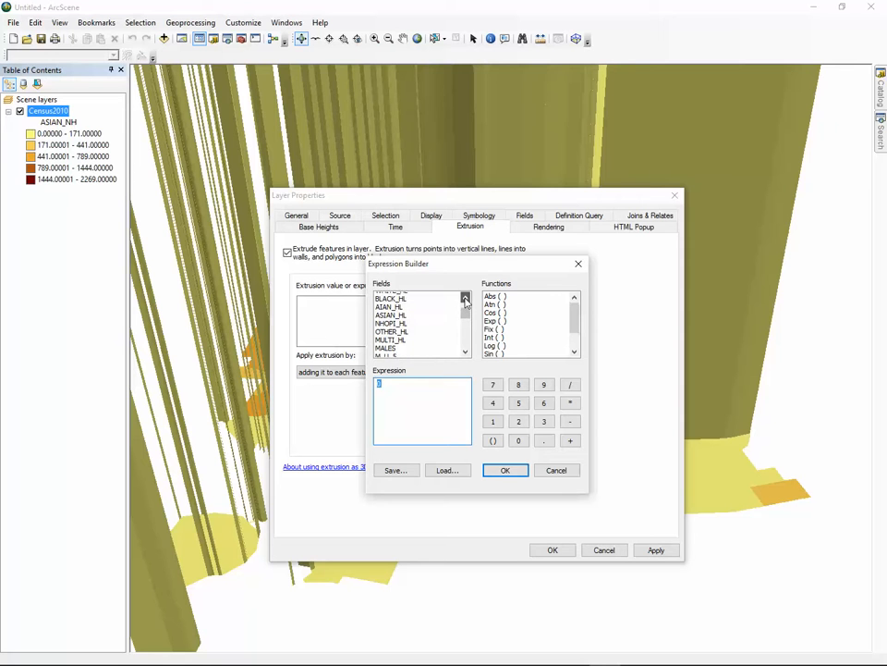
click(465, 299)
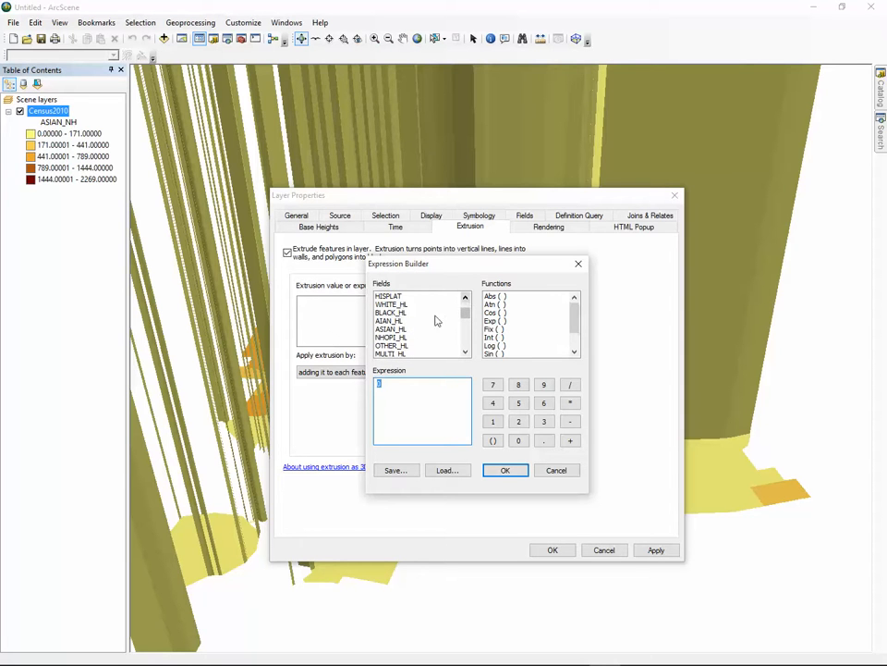
click(555, 469)
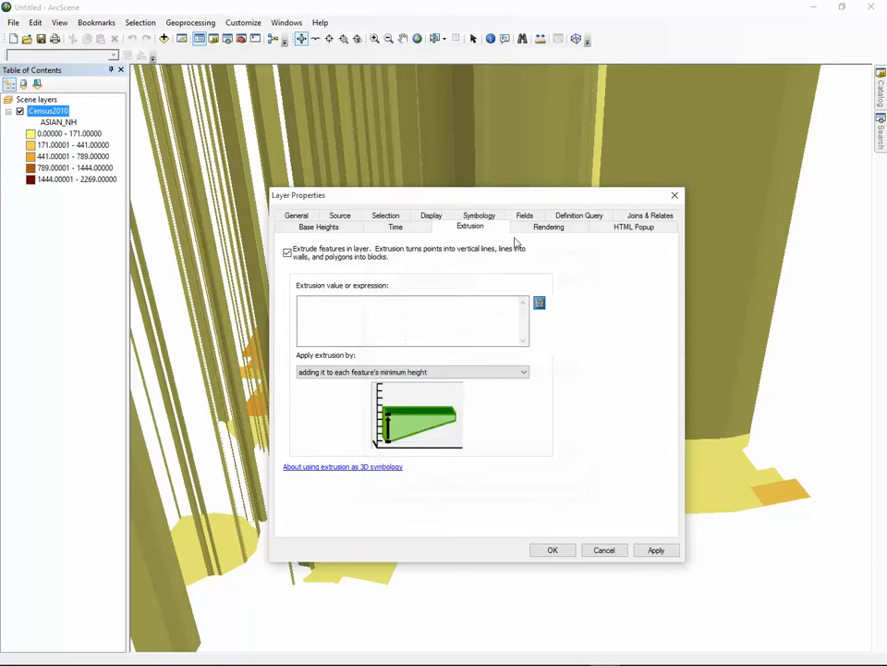
click(477, 216)
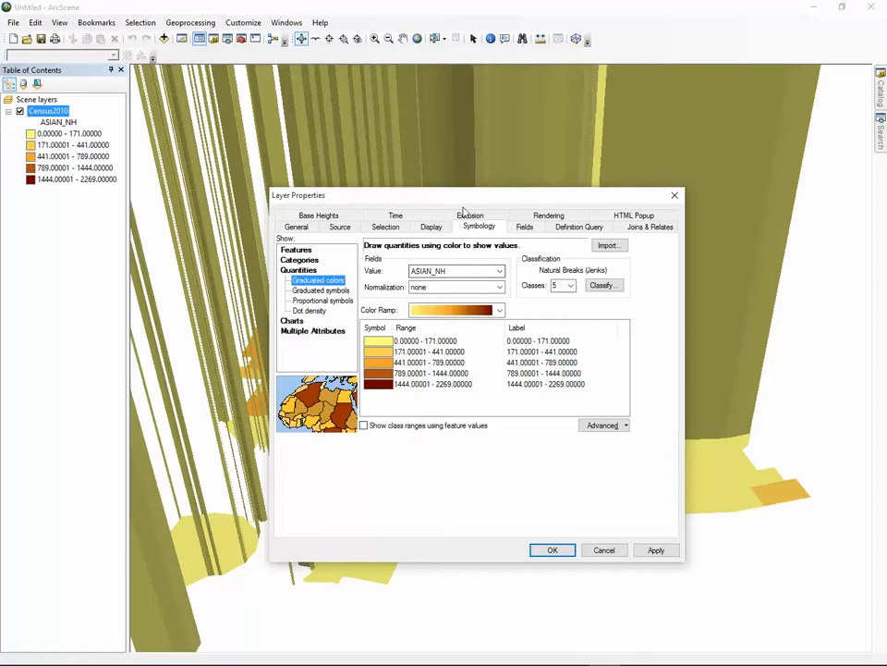
click(467, 216)
Build the extrusion expression [ASIAN_NH] *500, apply it to the Census2010 layer, and close the layer properties
click(540, 305)
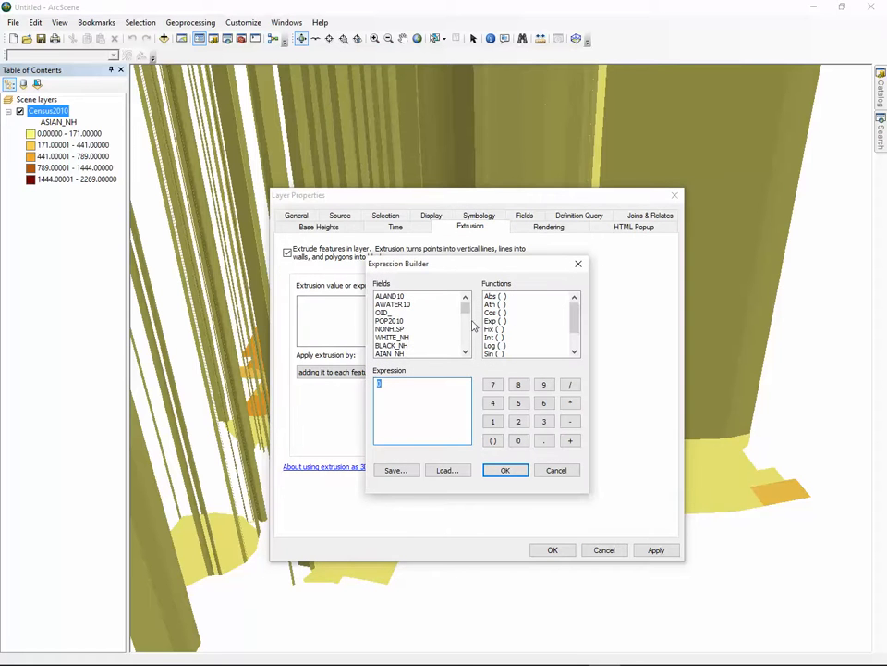
click(466, 352)
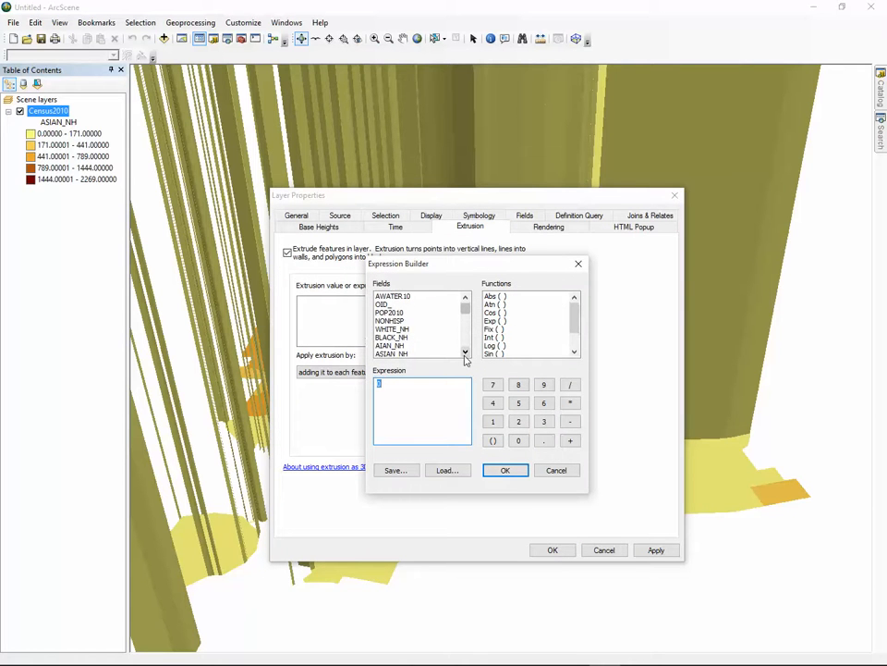
click(466, 352)
double_click(391, 348)
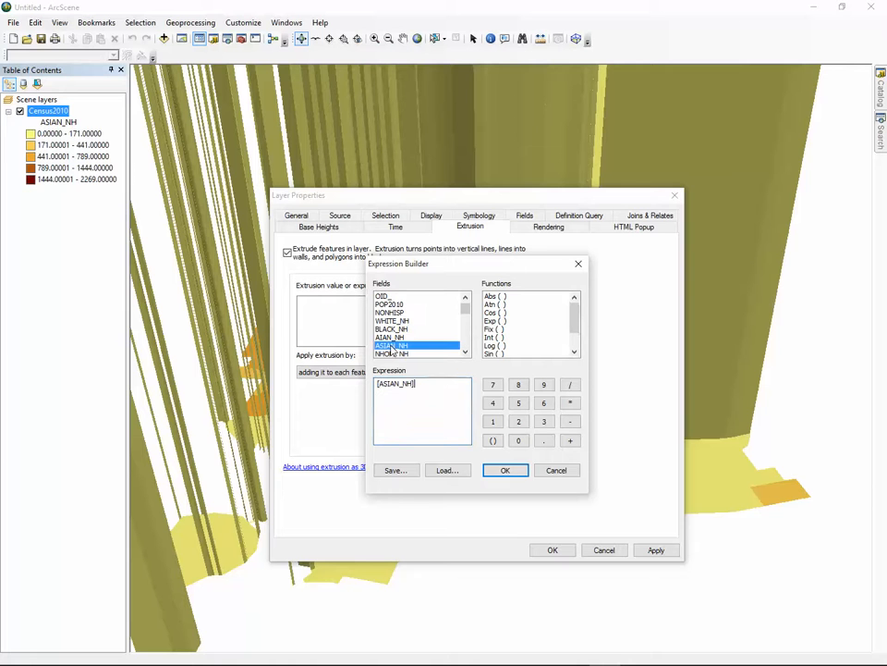
click(571, 402)
click(519, 402)
click(519, 440)
click(518, 440)
click(514, 472)
click(652, 551)
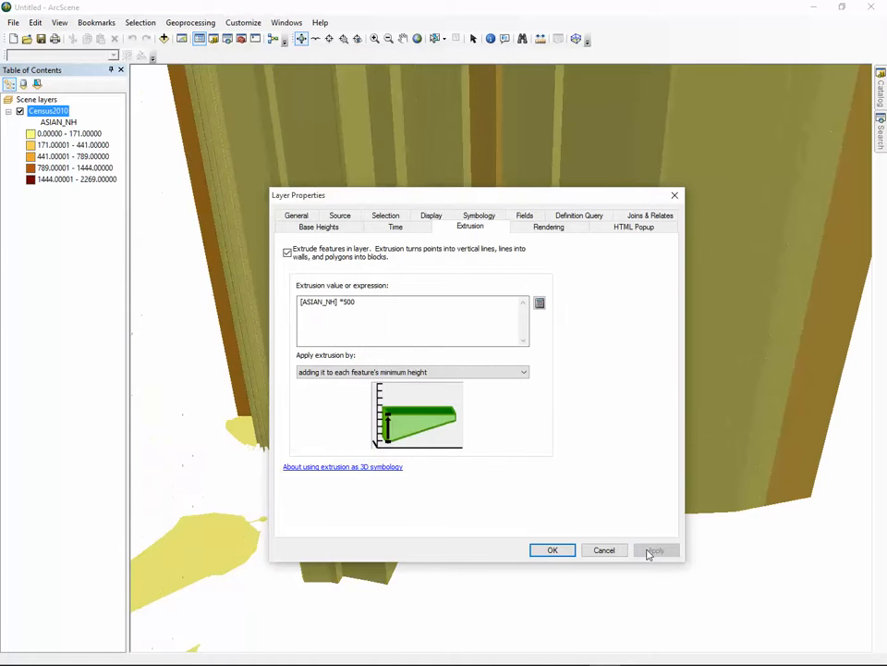
click(555, 551)
Set the Census2010 layer's ASIAN_NH extrusion multiplier to 100, apply it, and close the layer properties
scroll(565, 519, up, 5)
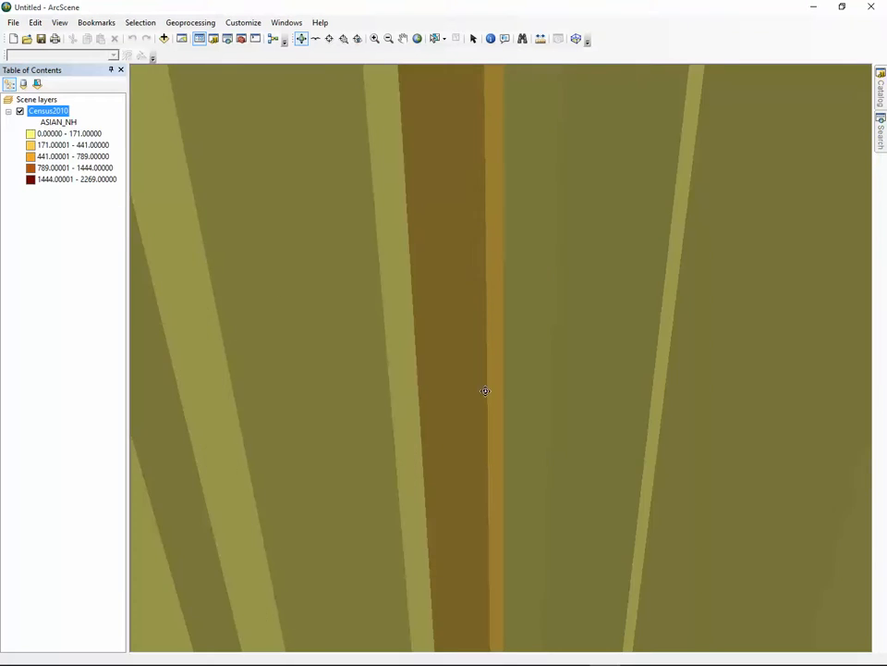
scroll(479, 379, down, 5)
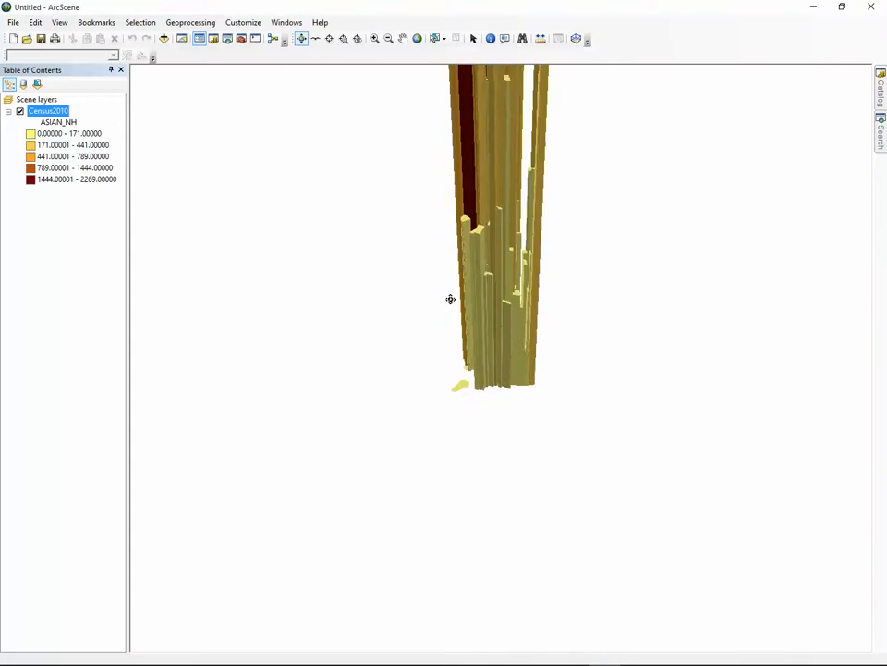
drag(450, 299, 453, 333)
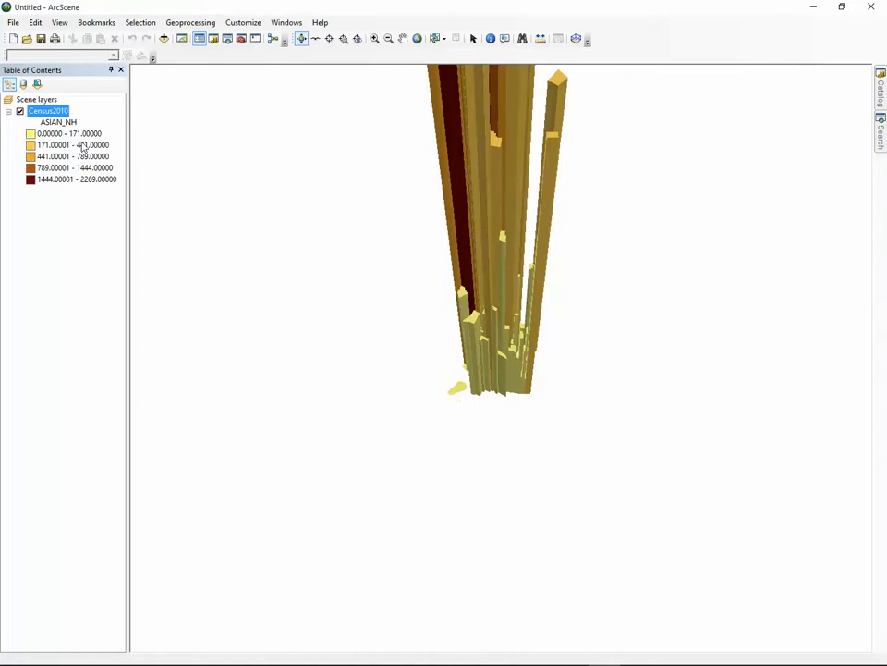
right_click(55, 113)
click(119, 311)
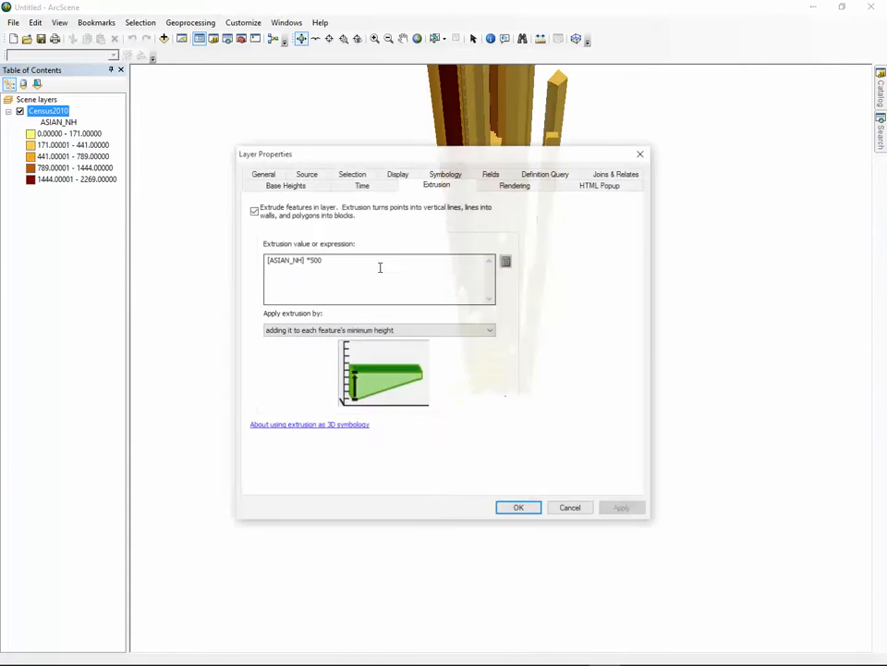
drag(338, 262, 314, 263)
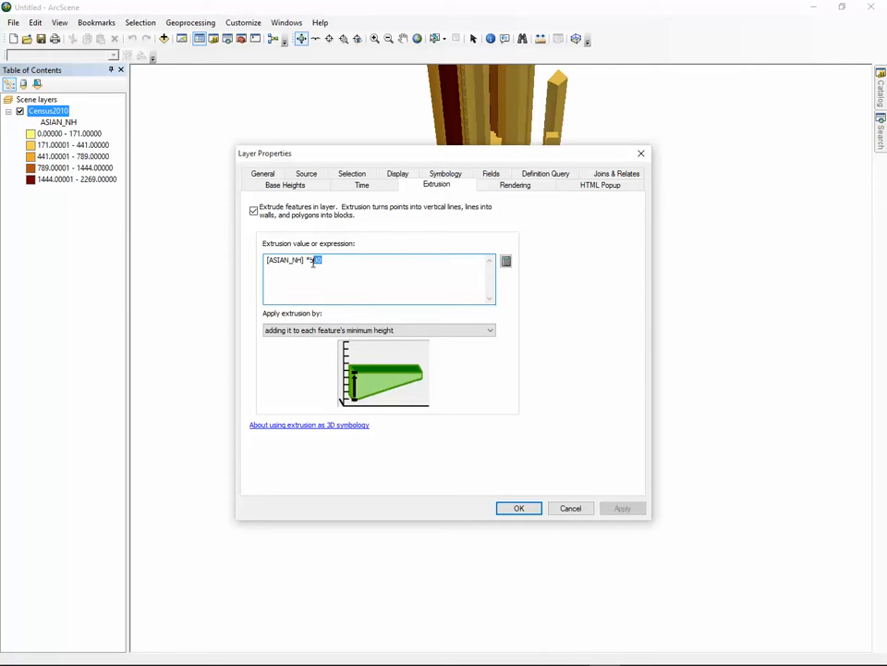
text(100)
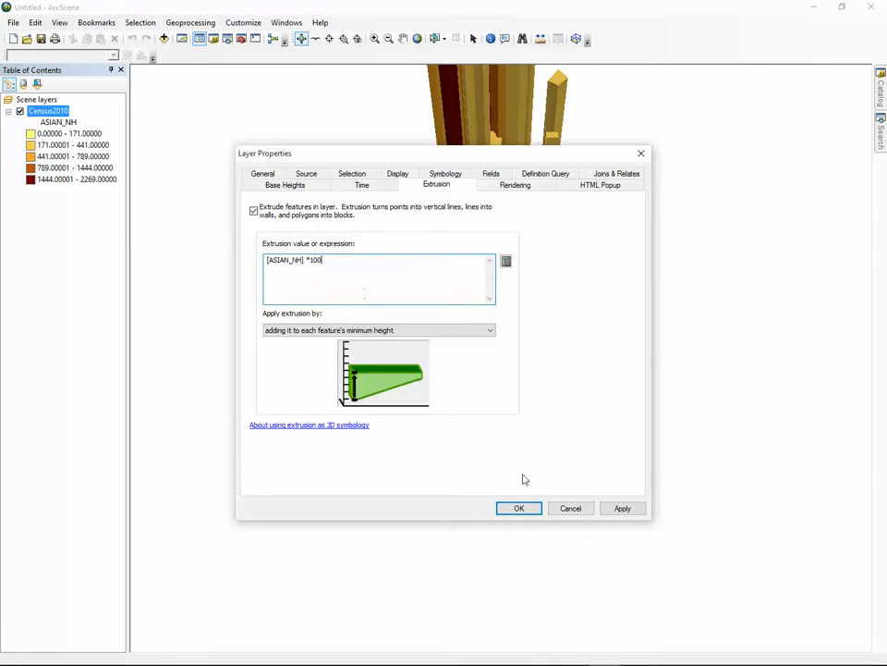
click(620, 509)
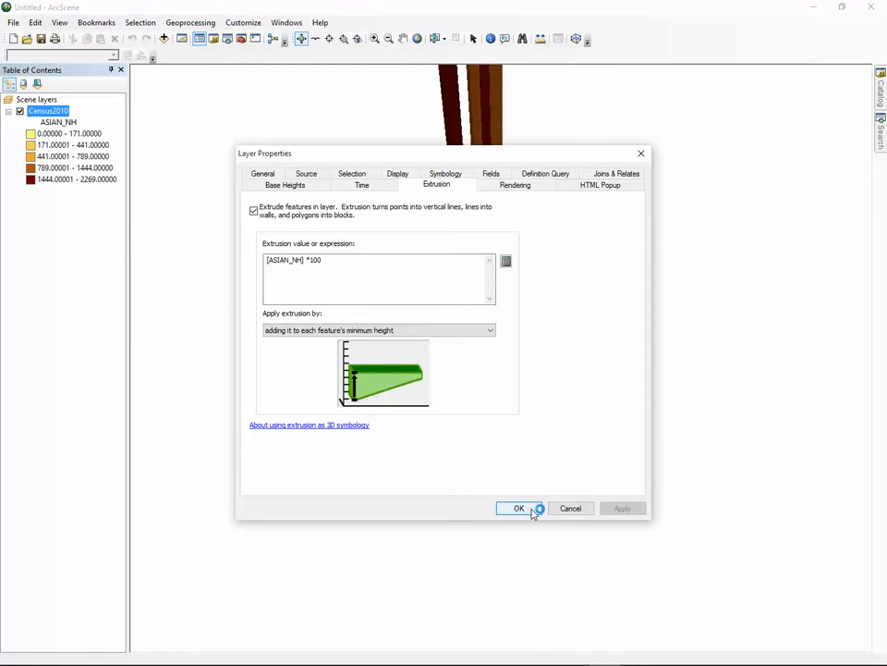
click(523, 509)
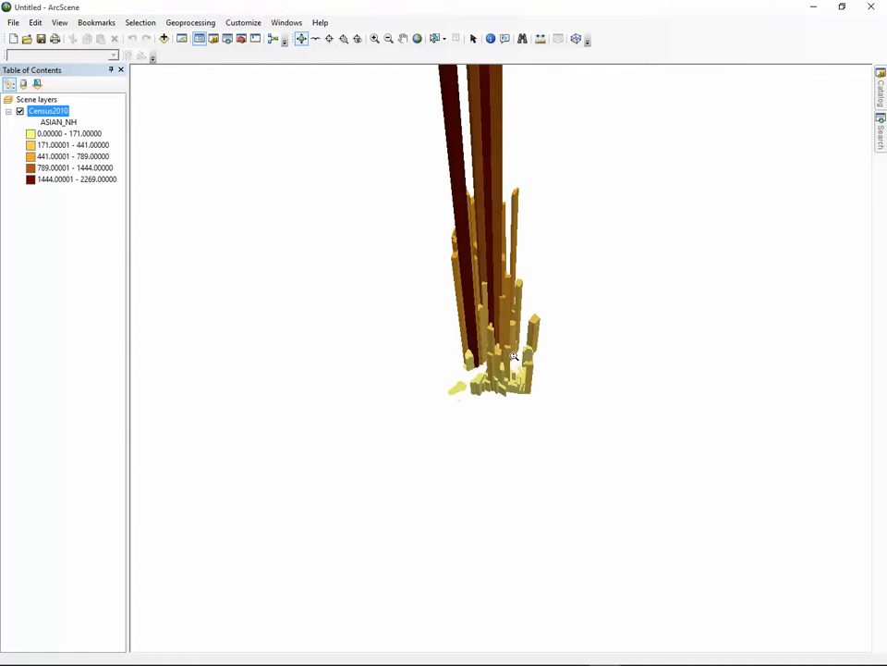
Reduce the Census2010 extrusion expression to [ASIAN_NH] *10, apply it, and close the layer properties
scroll(516, 349, up, 5)
scroll(518, 351, down, 7)
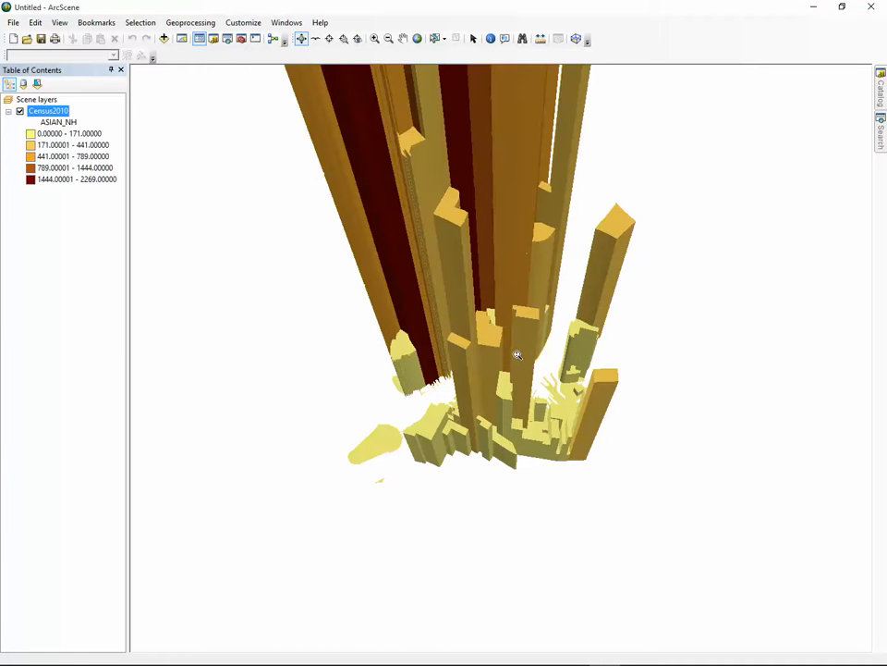
right_click(56, 114)
click(97, 313)
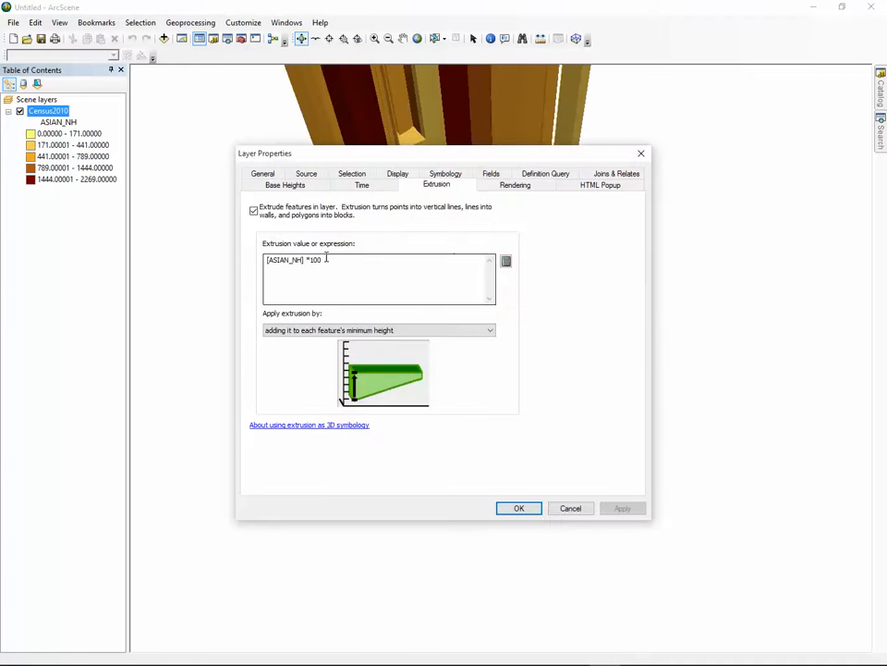
drag(325, 258, 315, 262)
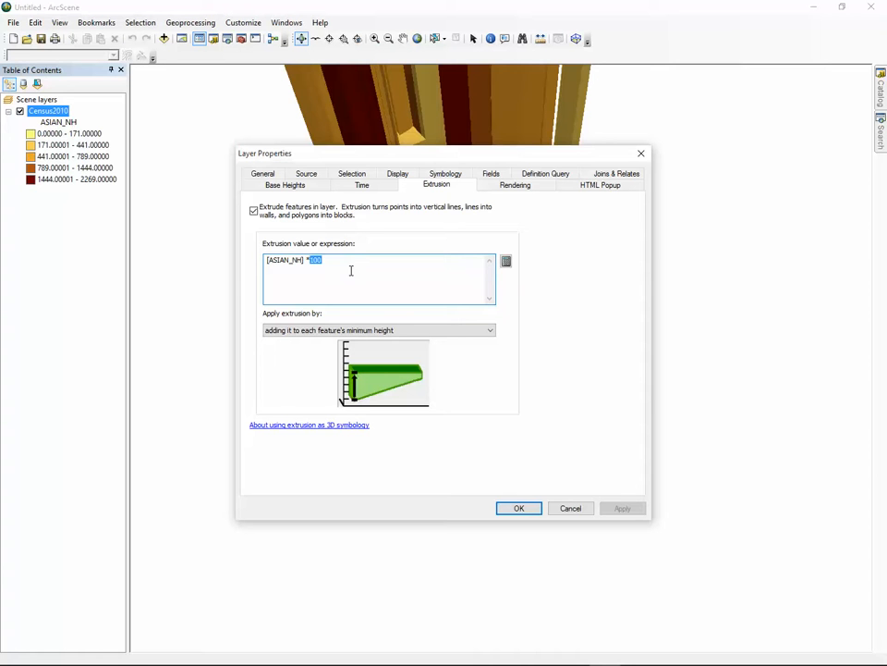
click(618, 509)
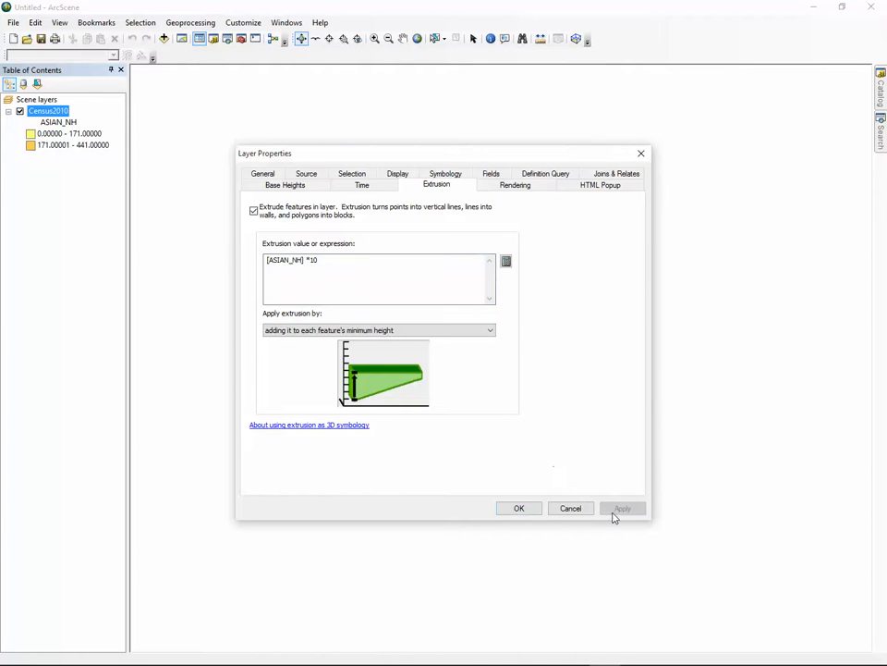
mouse_move(509, 157)
mouse_down()
mouse_move(590, 296)
mouse_move(773, 192)
mouse_move(513, 145)
mouse_up()
click(519, 499)
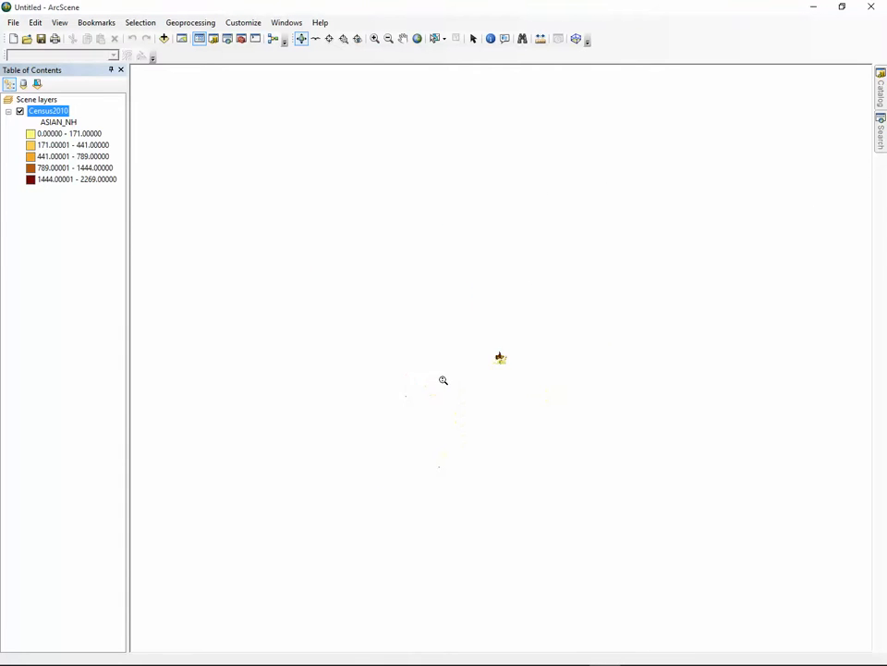
Examine the extruded Census2010 blocks and check which file formats the 2D scene export offers, leaving the export dialog without saving
drag(456, 391, 423, 263)
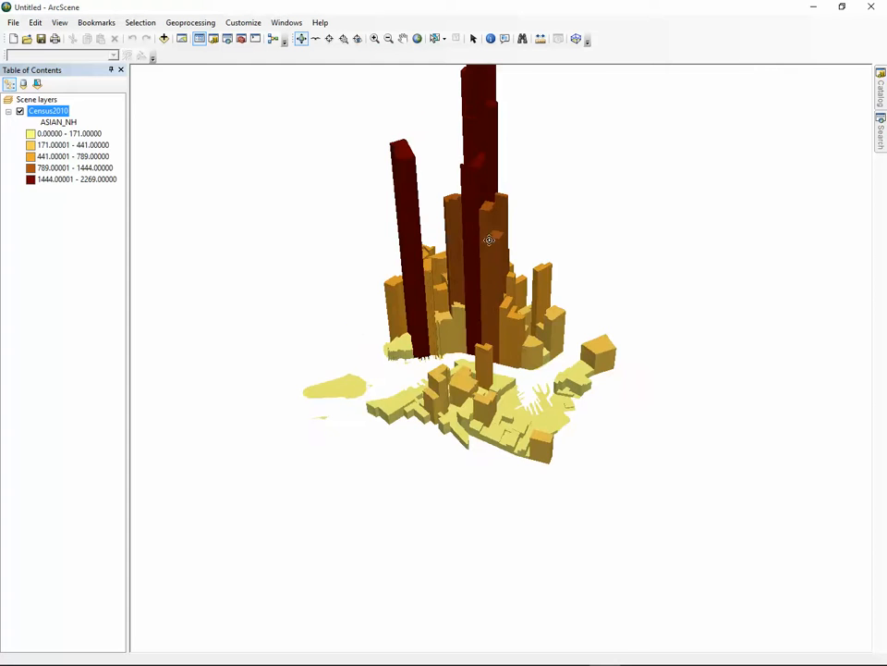
drag(466, 231, 520, 336)
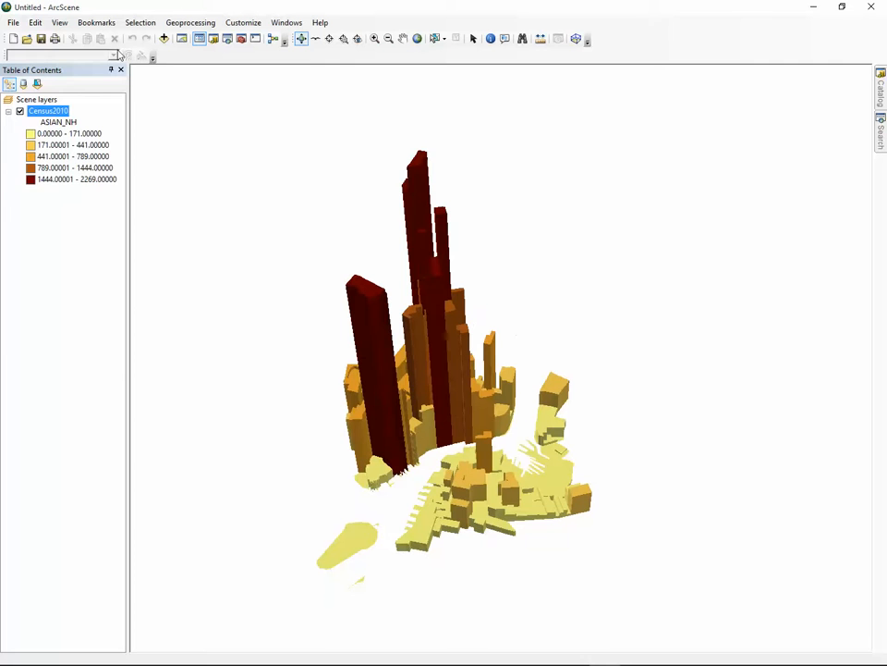
click(13, 23)
mouse_move(40, 159)
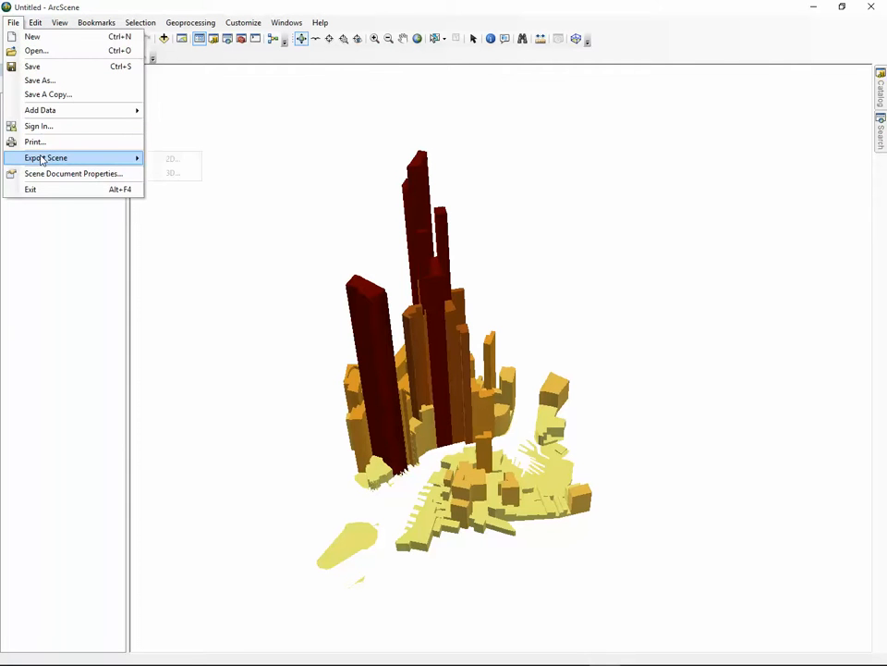
click(174, 160)
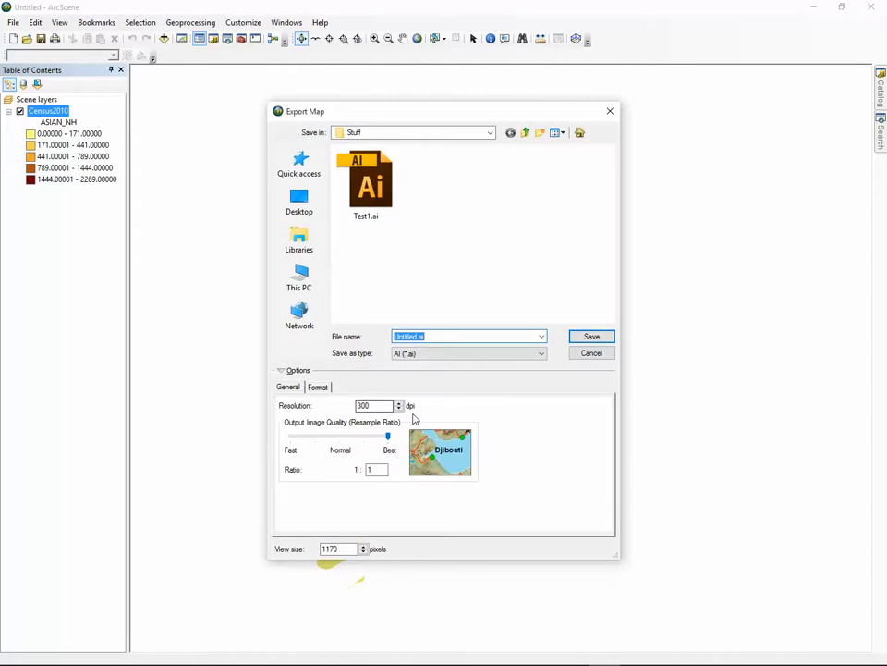
click(472, 355)
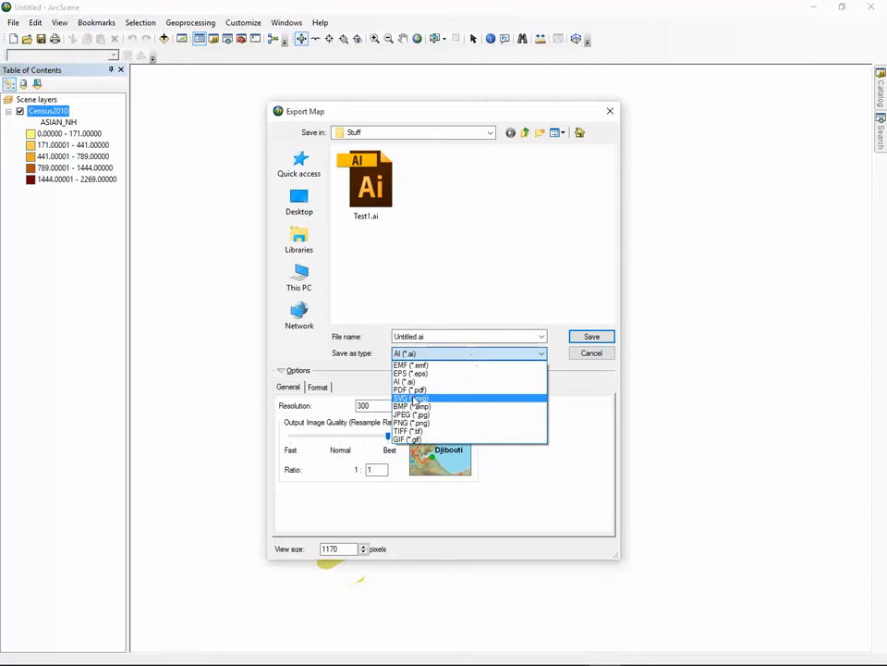
click(605, 360)
click(603, 355)
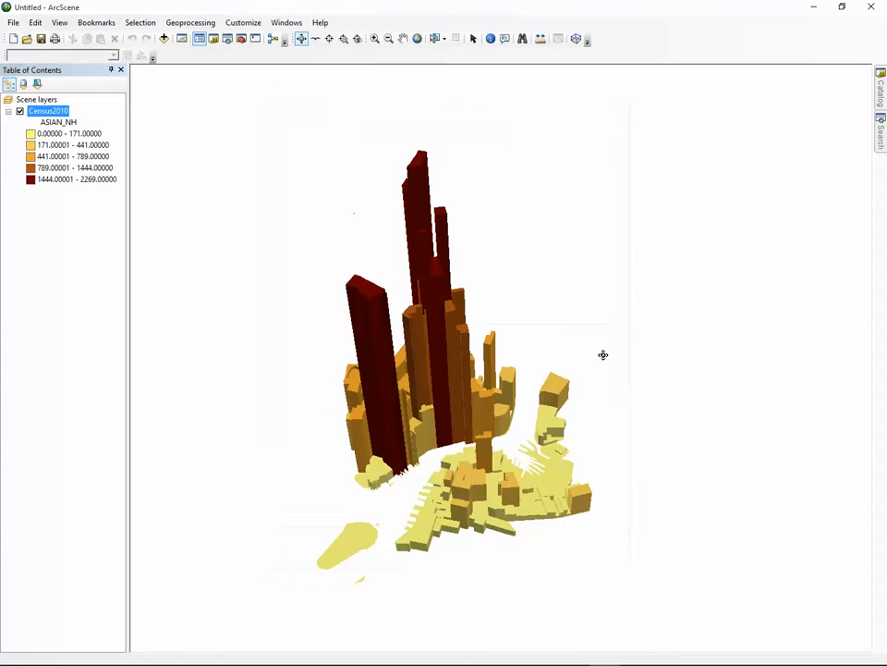
Set the Census2010 layer's extrusion expression to [ASIAN_NH] *5, apply it, and close the layer properties
drag(394, 373, 398, 342)
right_click(48, 112)
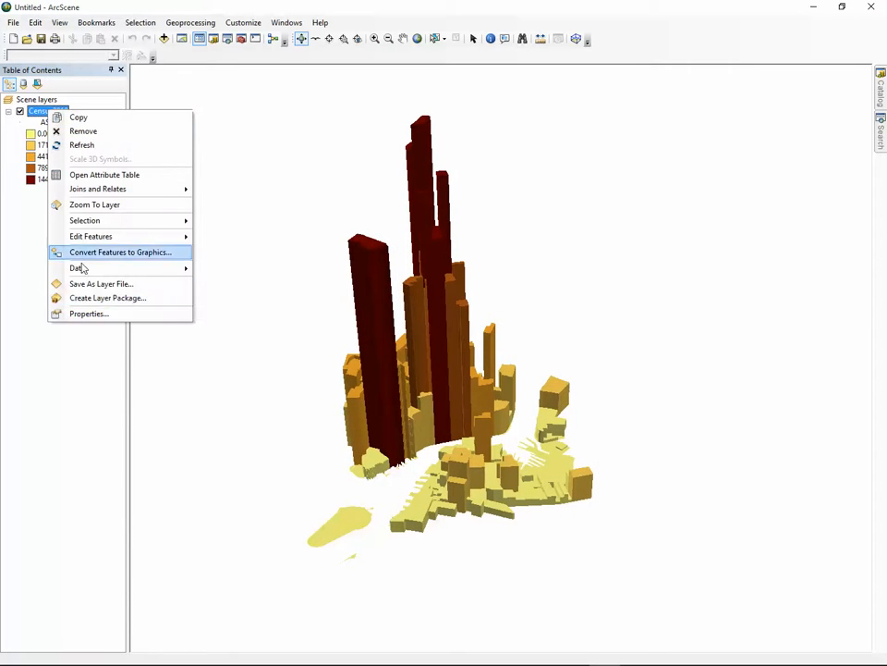
click(92, 312)
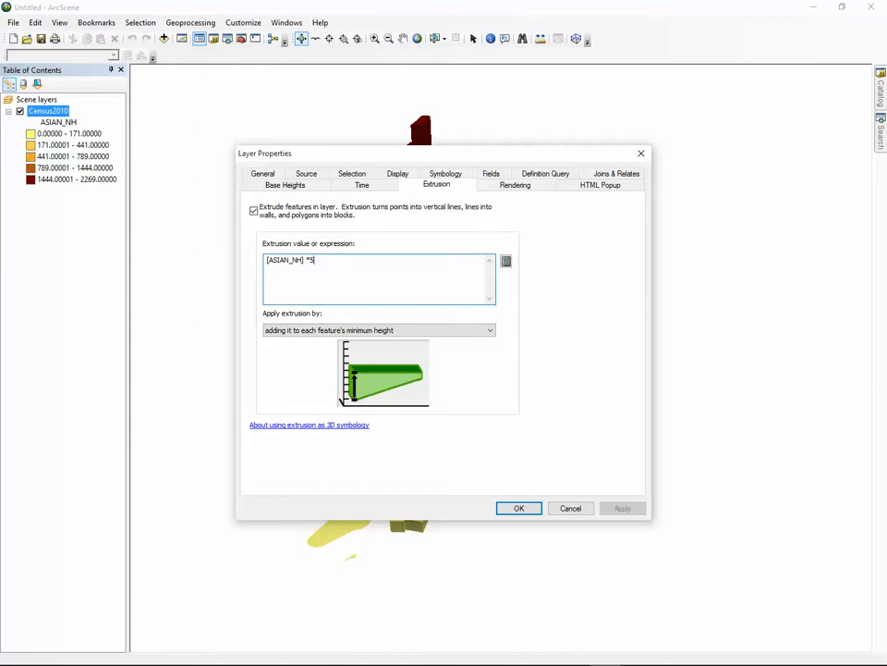
click(621, 508)
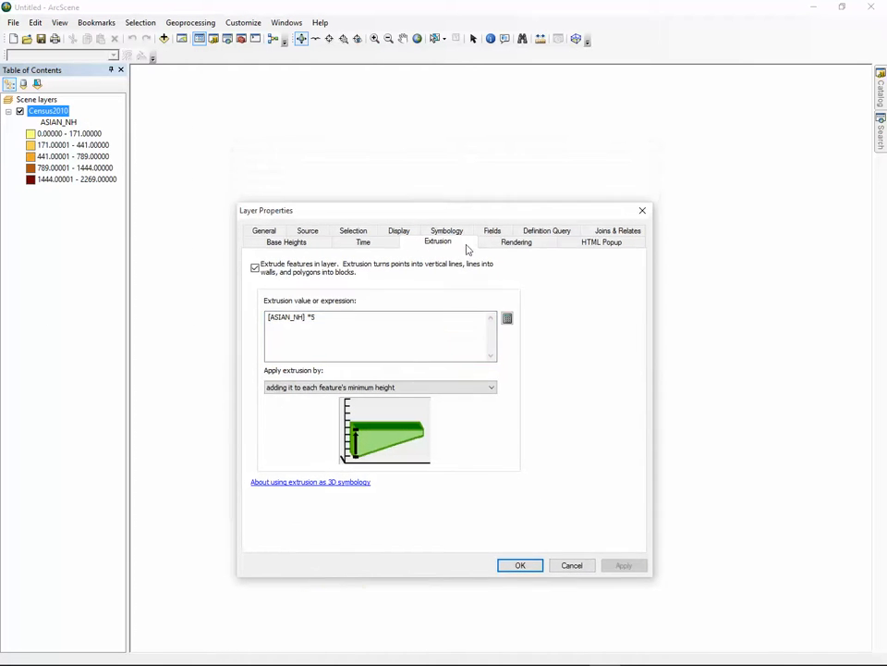
drag(467, 250, 482, 150)
click(534, 499)
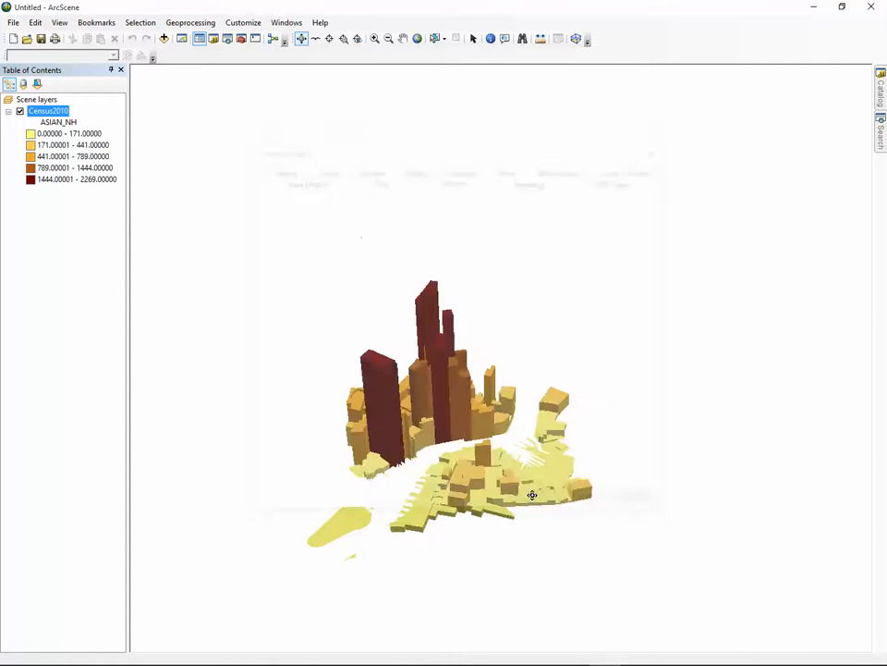
Export the scene in 3D as a VRML file named Asian_NL_Extruded5.wrl in the Stuff folder
scroll(435, 421, up, 5)
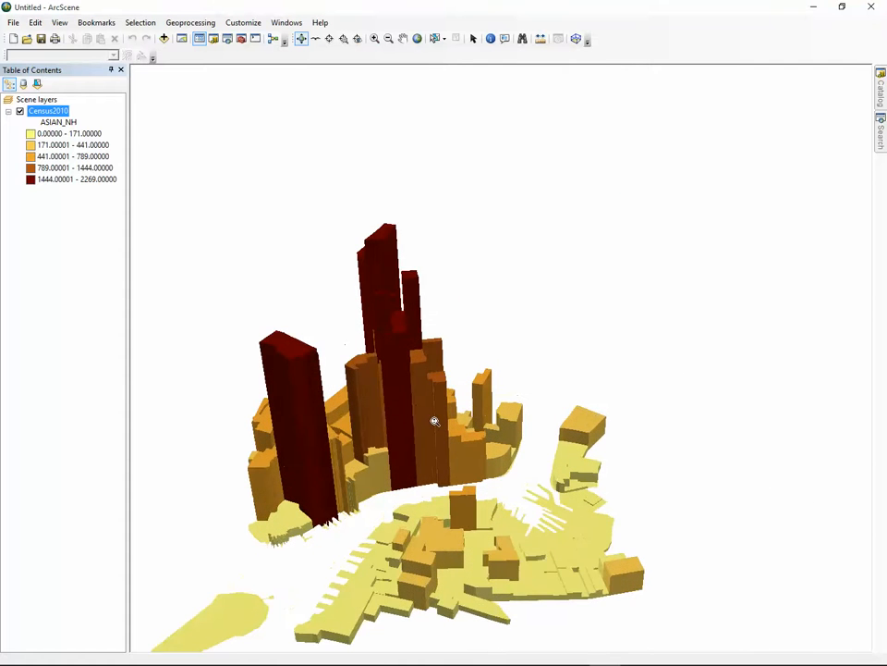
middle_drag(434, 420, 429, 315)
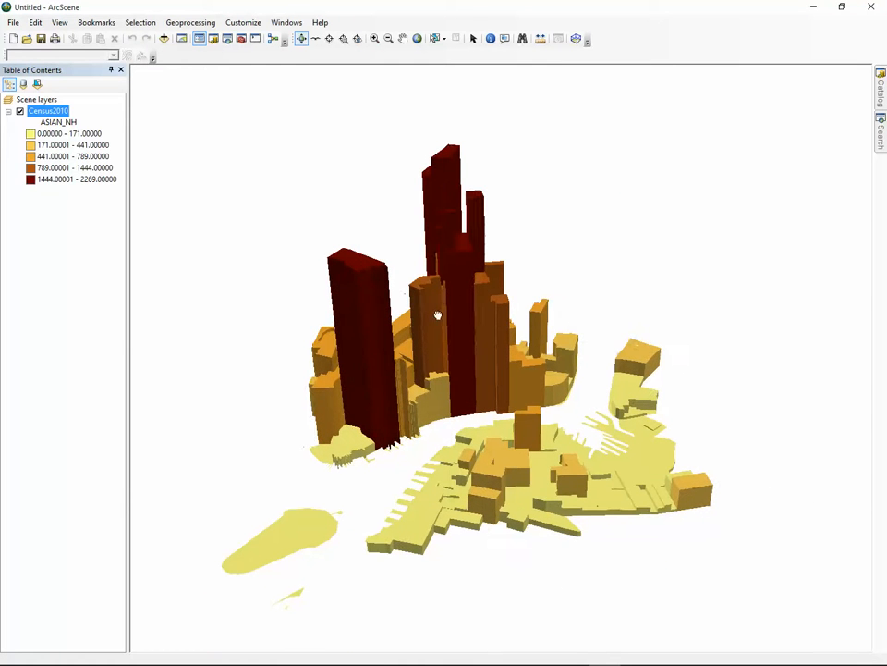
click(15, 23)
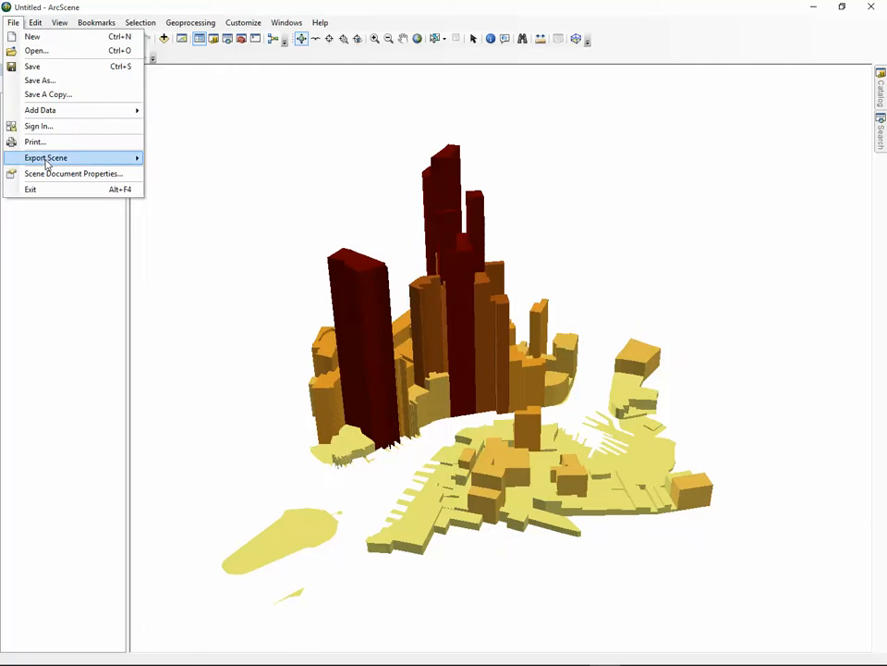
mouse_move(46, 163)
click(180, 173)
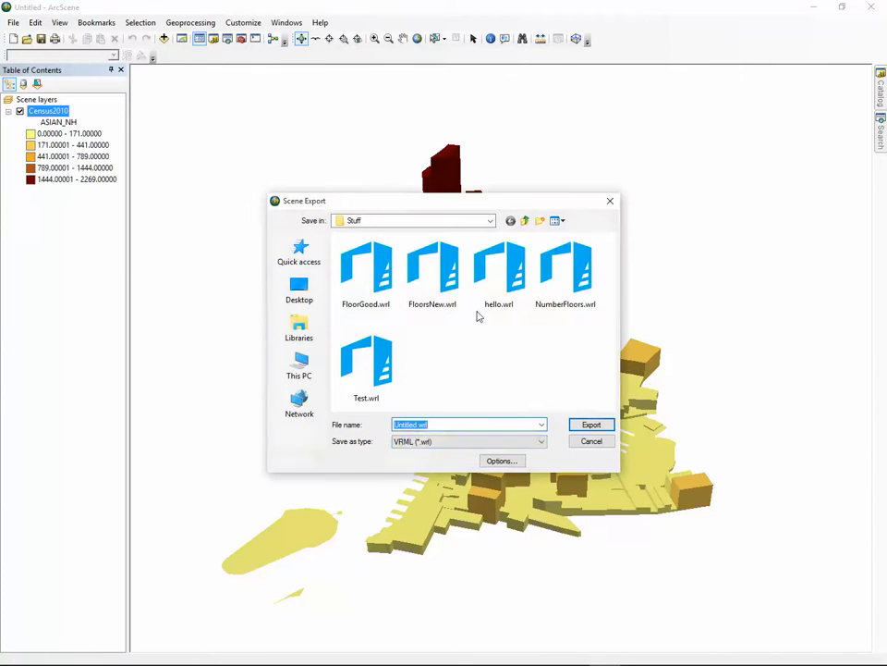
click(419, 424)
key(BackSpace)
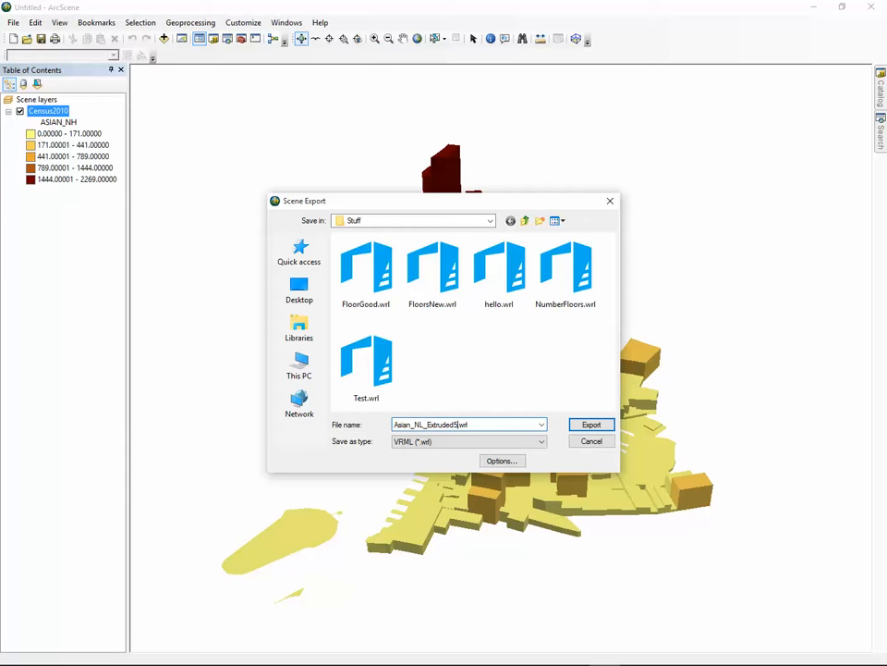
click(592, 426)
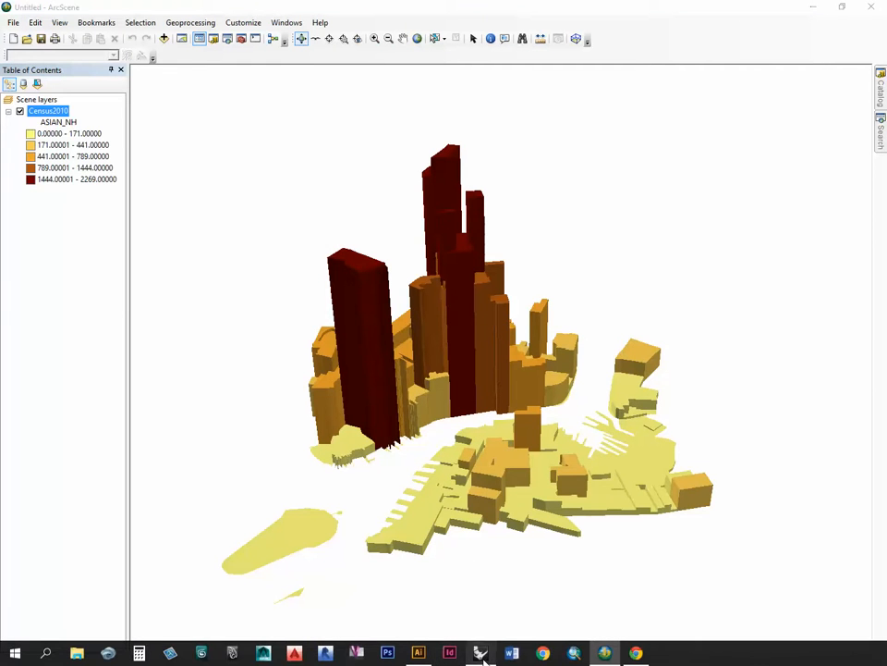
Switch to Rhinoceros, create a new model from the Large Objects - Feet template, and maximize the Perspective viewport
click(479, 651)
click(11, 22)
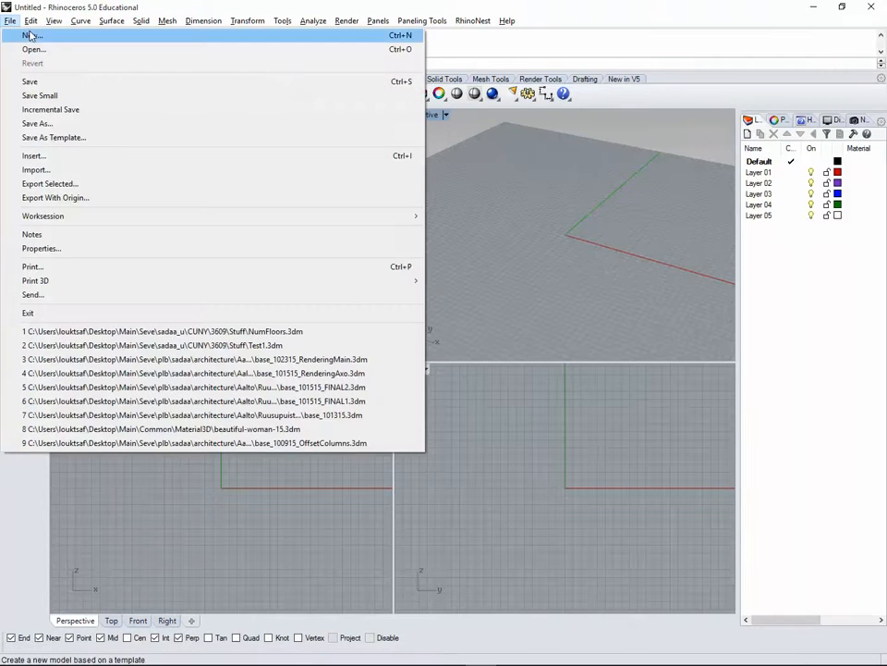
click(27, 33)
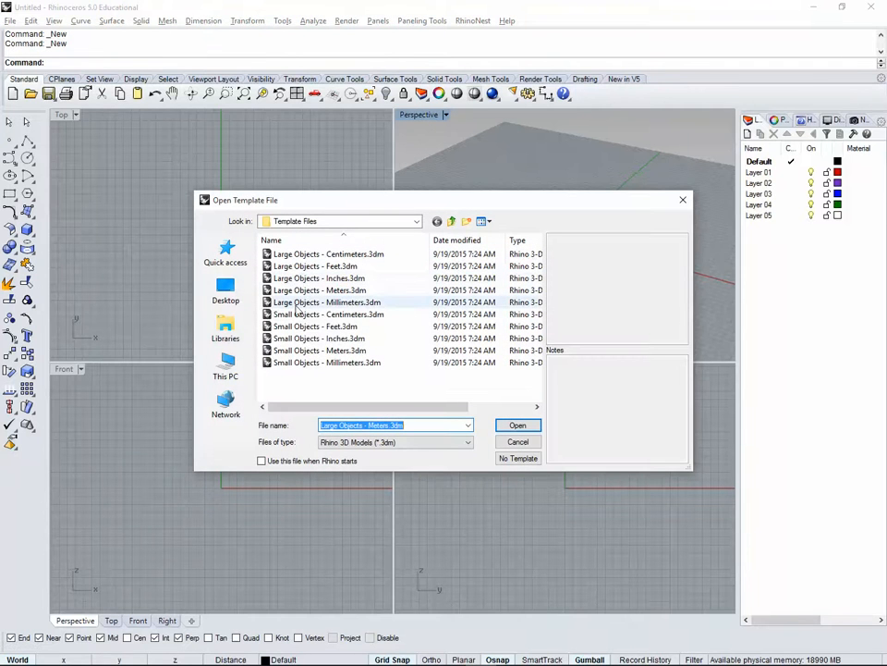
click(305, 266)
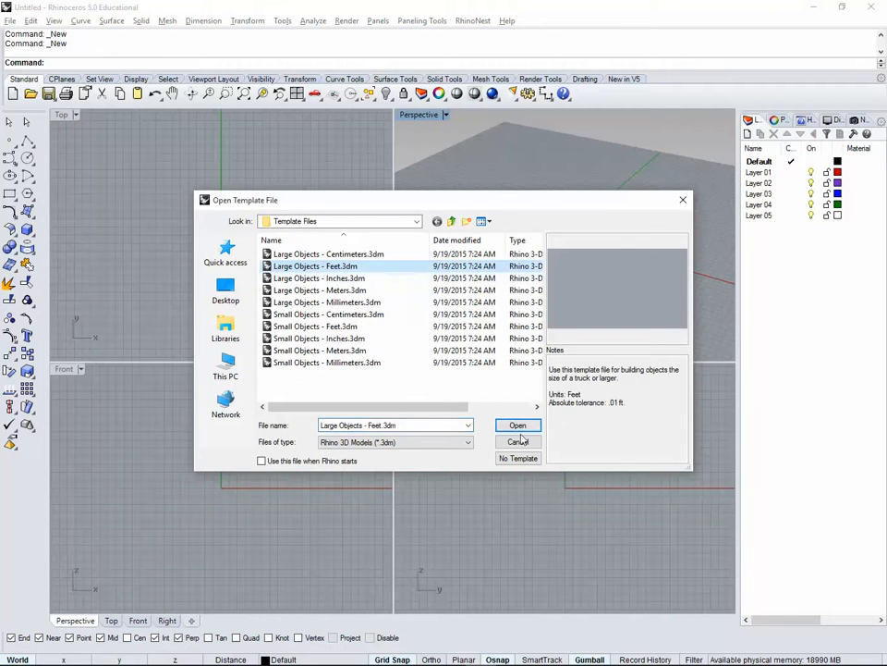
click(518, 425)
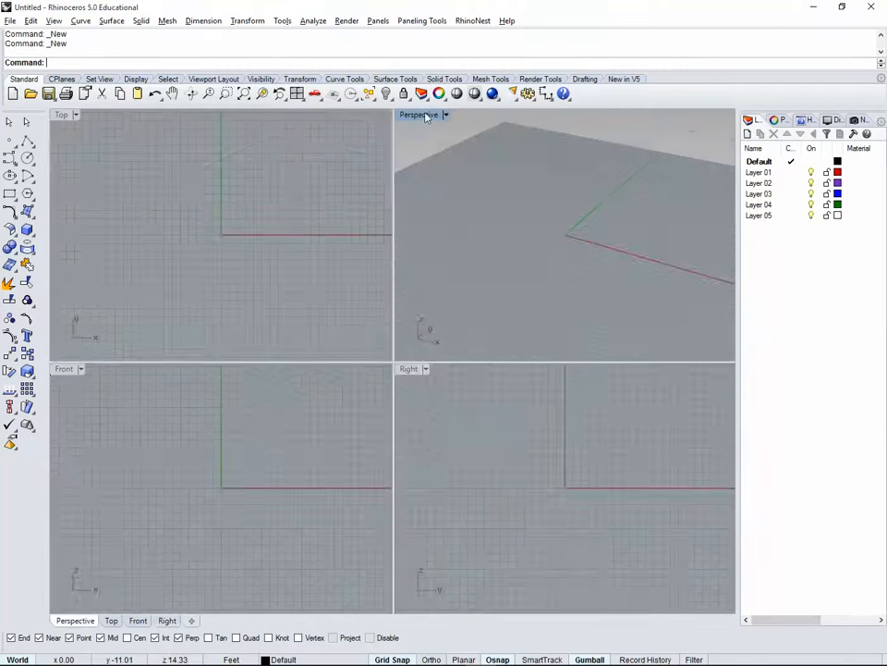
double_click(426, 115)
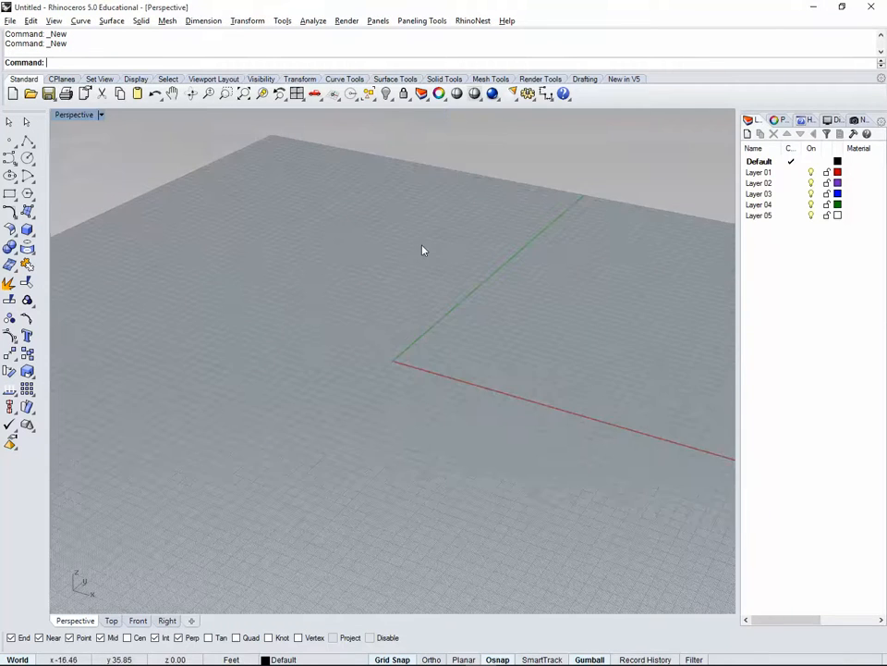
Import the VRML file Asian_NL_Extruded5.wrl from the Stuff folder into the new model
scroll(426, 331, down, 5)
right_drag(353, 299, 261, 291)
scroll(440, 300, up, 4)
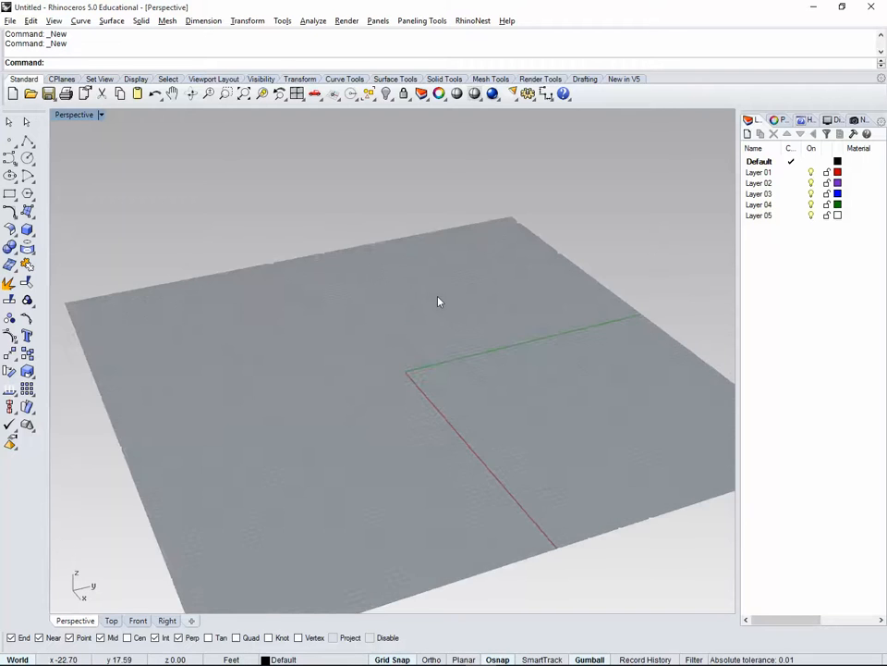
right_drag(384, 343, 409, 355)
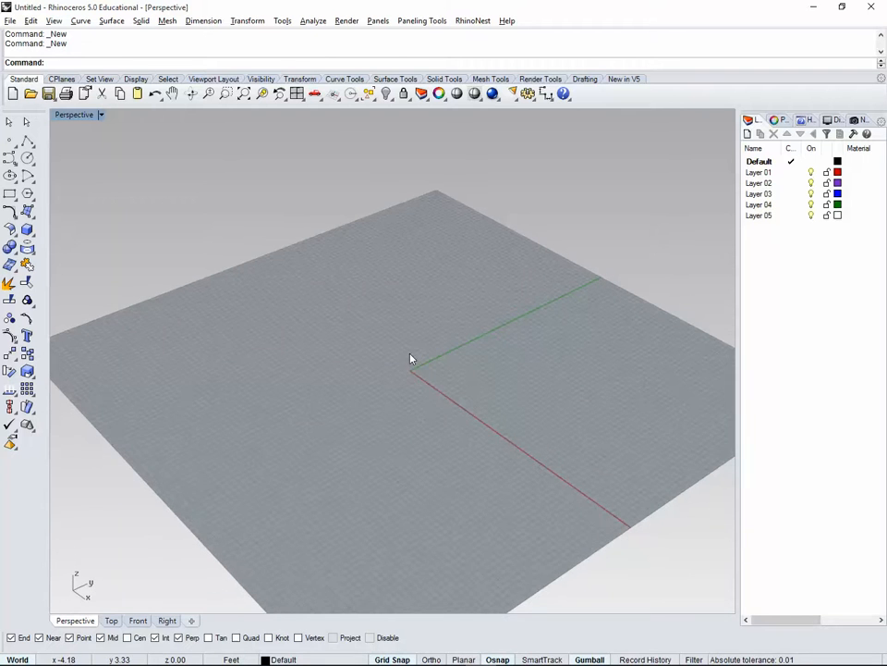
middle_click(412, 358)
right_drag(446, 369, 397, 350)
click(9, 20)
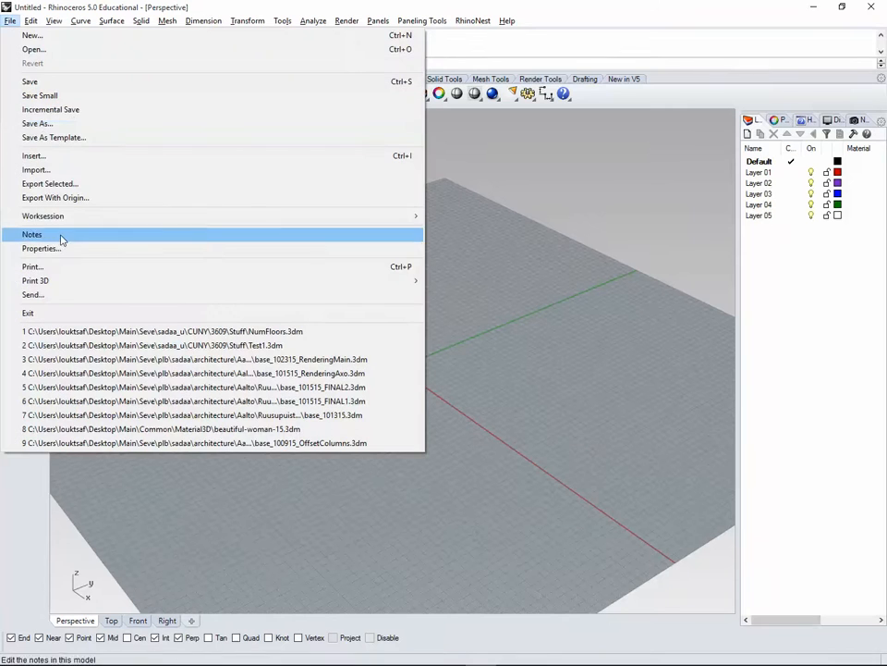
click(54, 170)
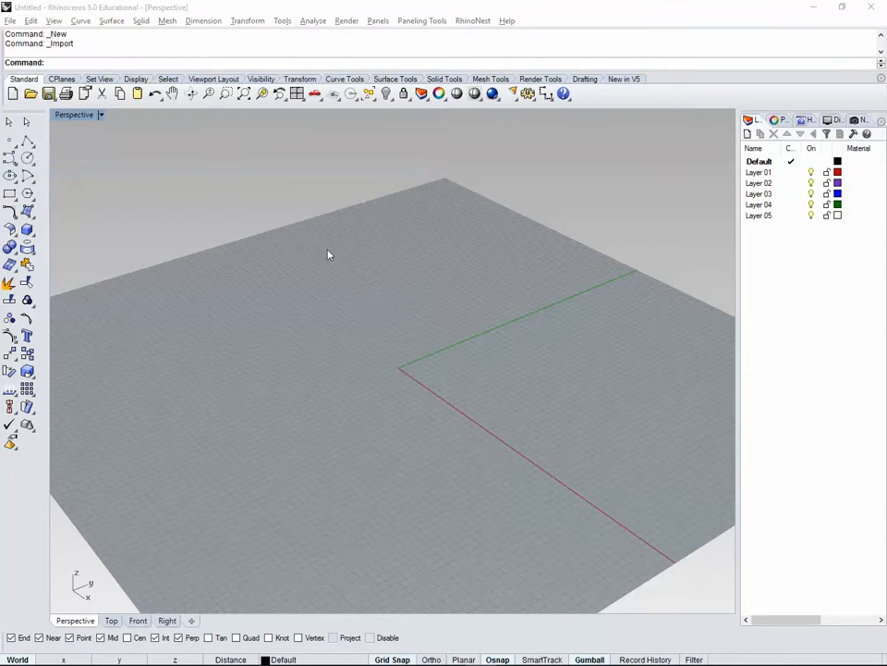
drag(565, 59, 208, 86)
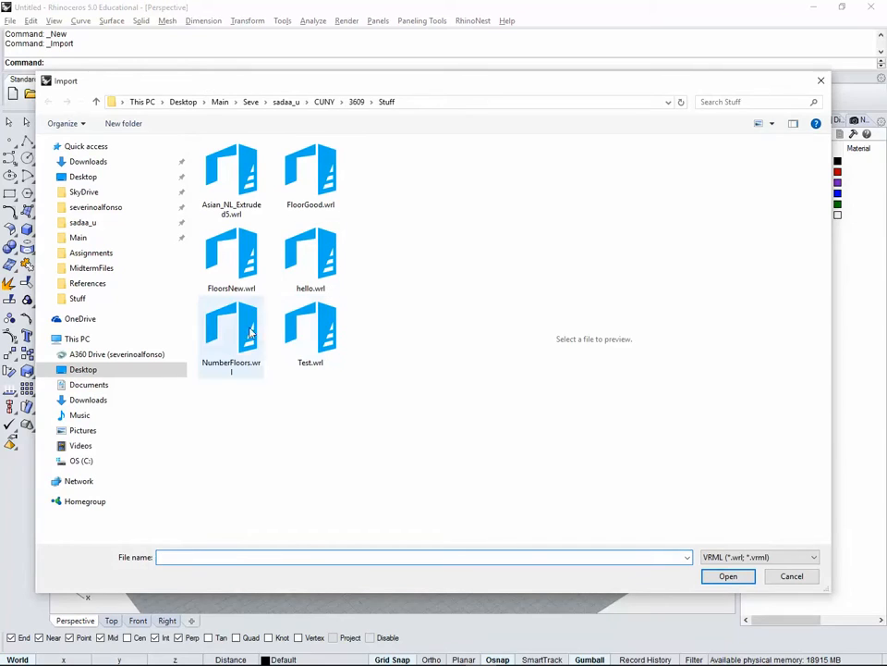
click(232, 194)
click(729, 577)
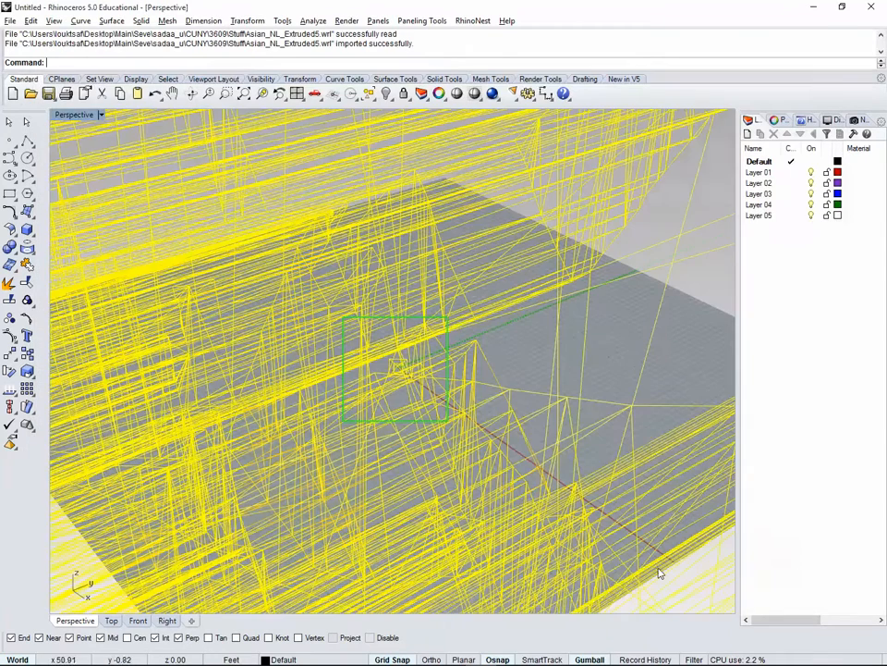
Delete the directional light near the origin that came in with the extruded census geometry
scroll(601, 355, down, 10)
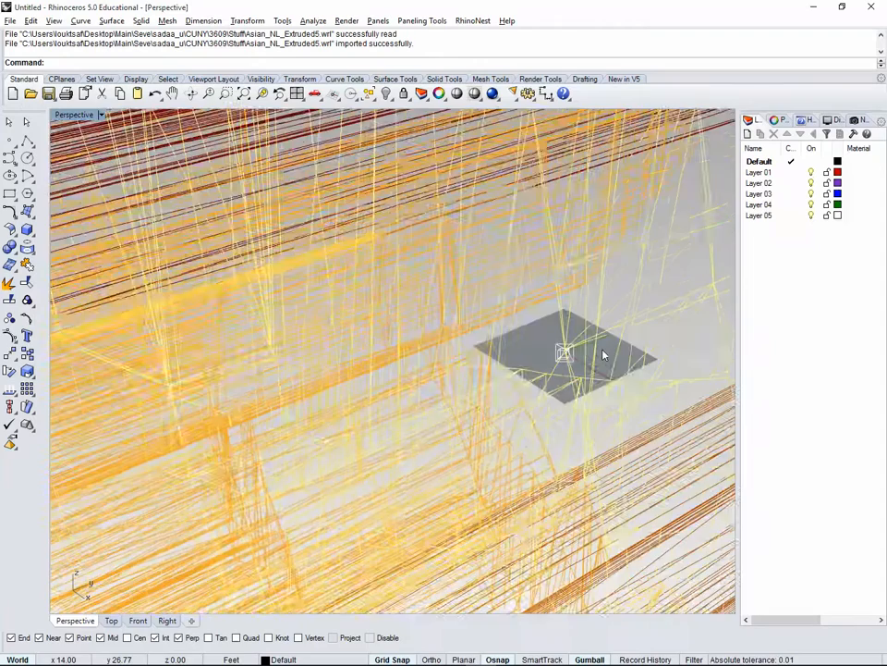
scroll(466, 357, down, 10)
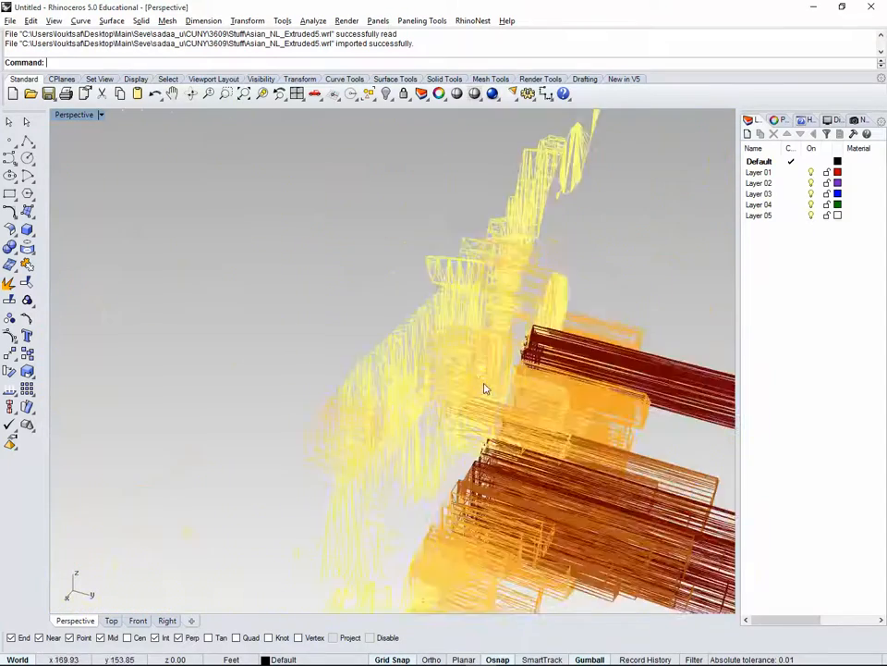
right_drag(543, 374, 609, 413)
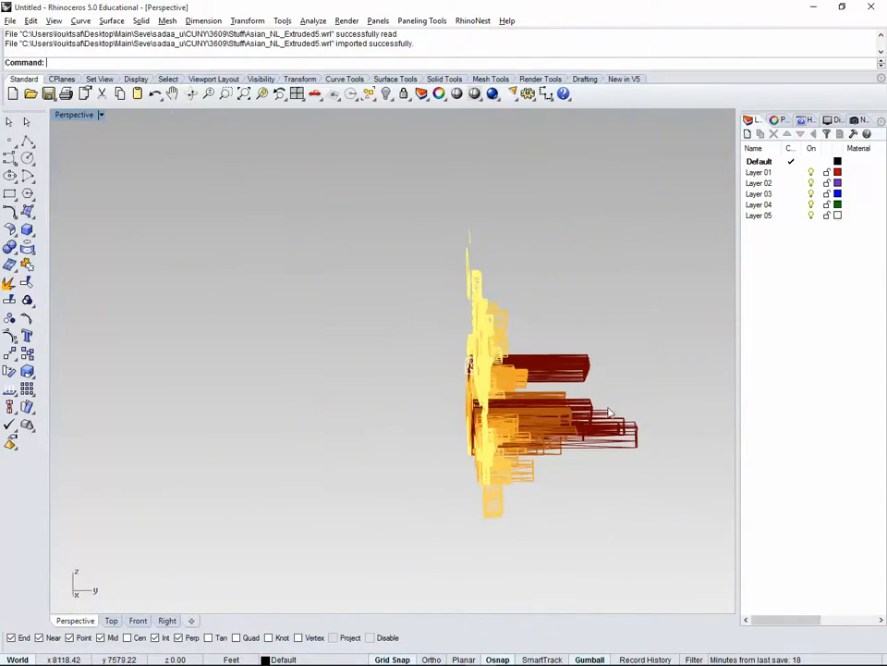
right_drag(479, 426, 463, 362)
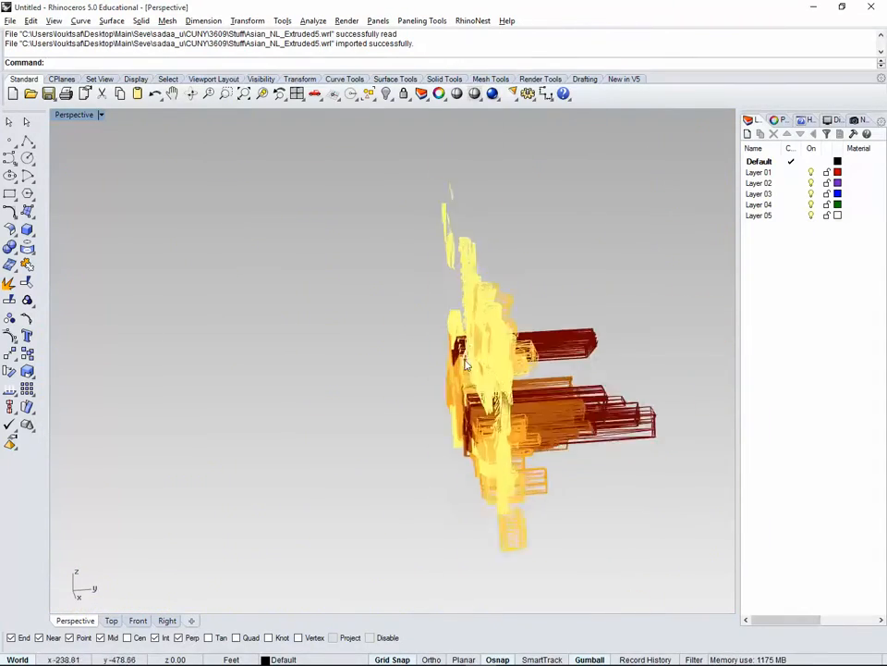
scroll(463, 362, up, 10)
right_drag(487, 326, 471, 317)
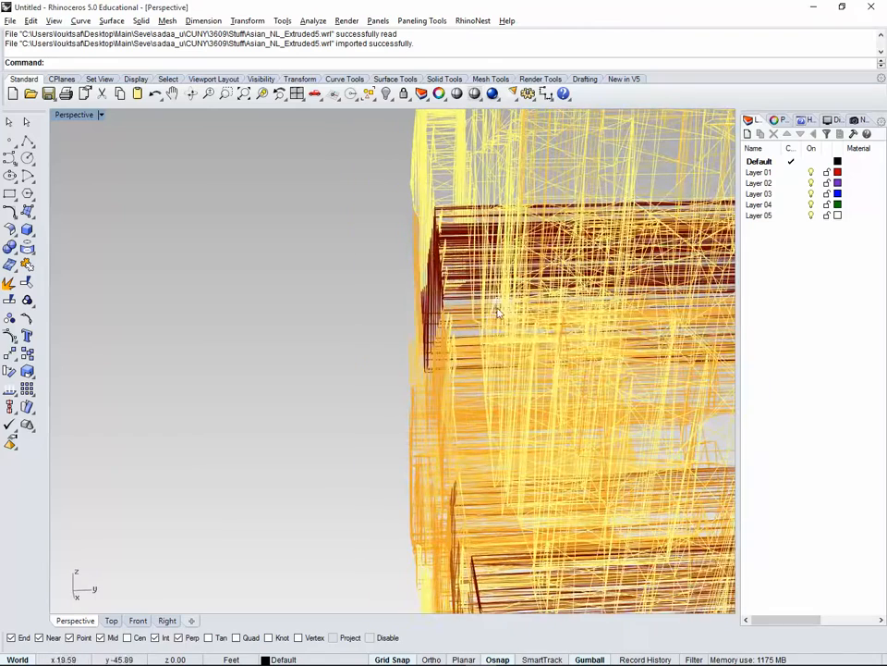
click(498, 311)
click(530, 359)
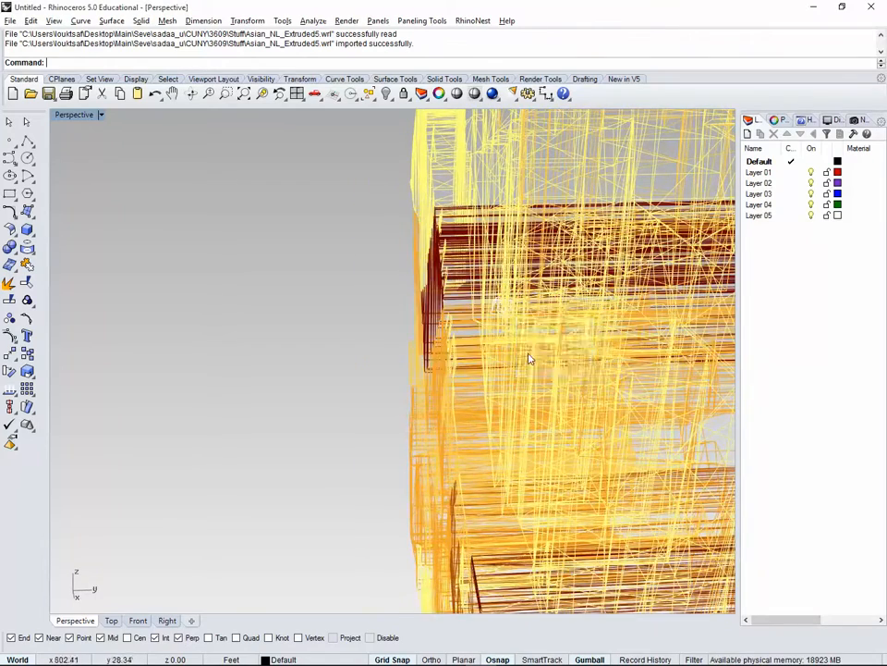
scroll(352, 356, up, 8)
right_drag(377, 378, 593, 410)
click(586, 399)
key(Delete)
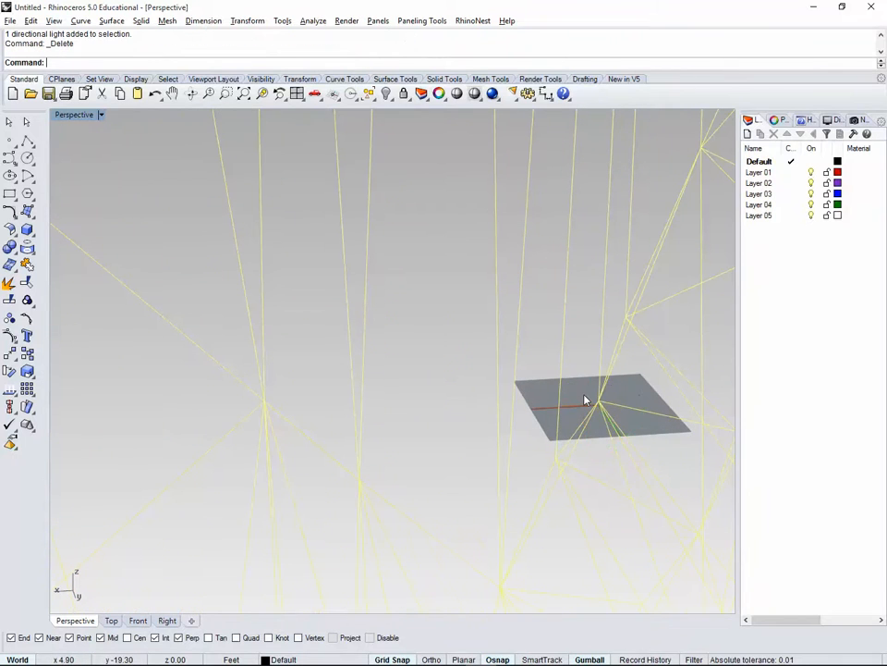
scroll(584, 400, down, 6)
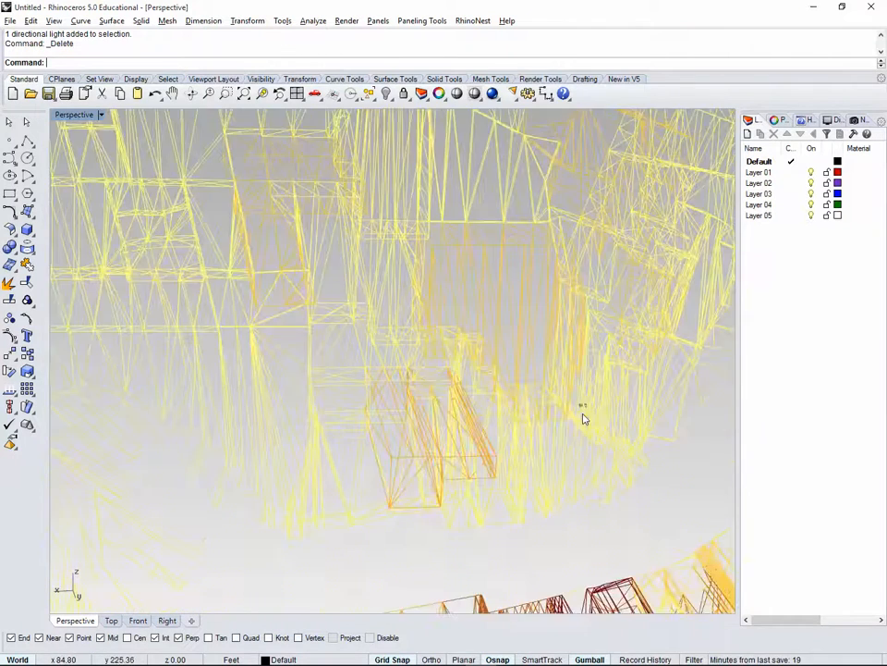
Preview the imported census geometry in shaded mode, inspect its orientation, and end the preview
right_drag(584, 420, 467, 190)
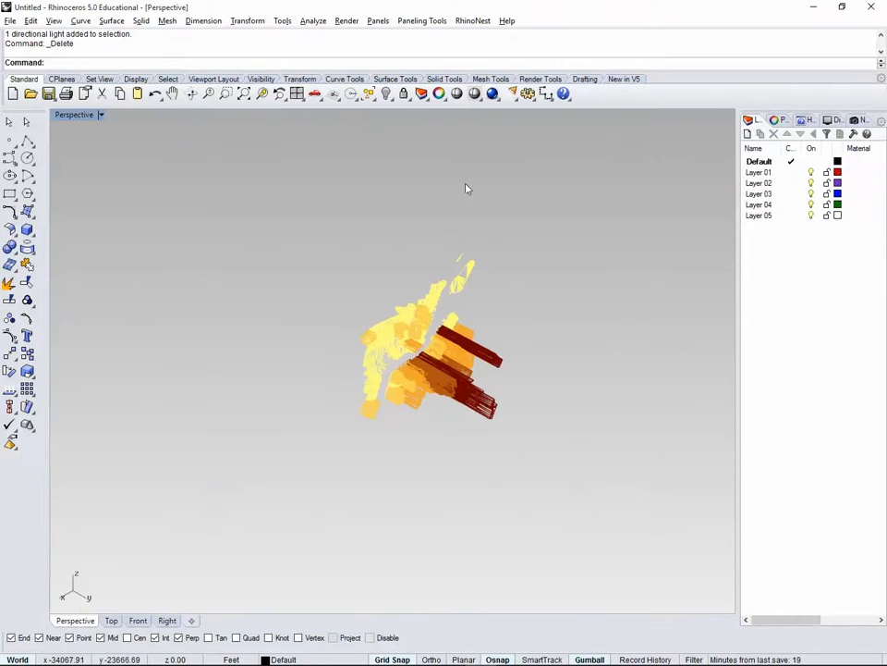
scroll(460, 349, up, 8)
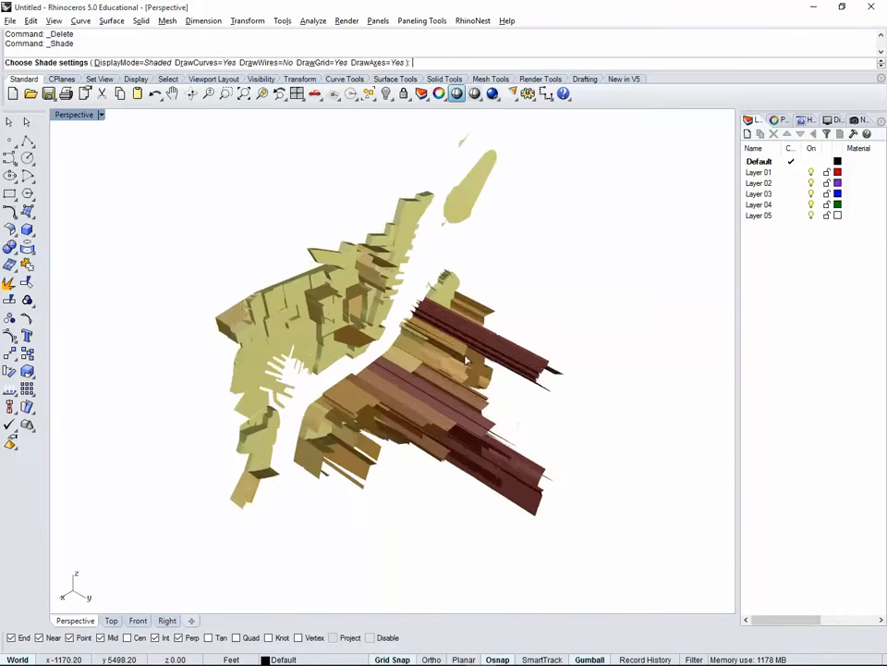
mouse_move(460, 349)
right_down()
mouse_move(418, 295)
mouse_move(464, 306)
mouse_move(374, 310)
mouse_move(468, 342)
mouse_move(462, 348)
right_up()
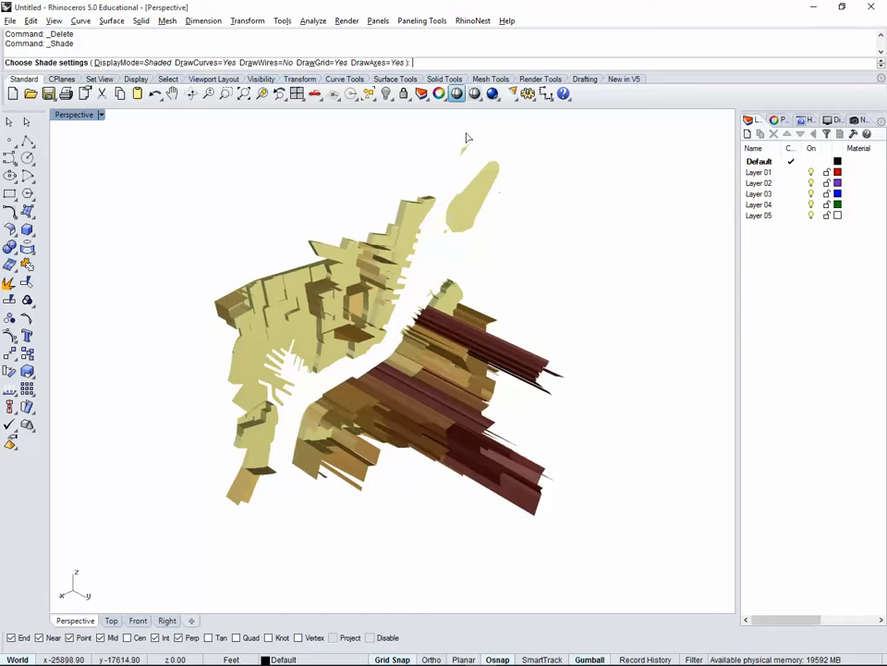
click(475, 100)
right_click(567, 307)
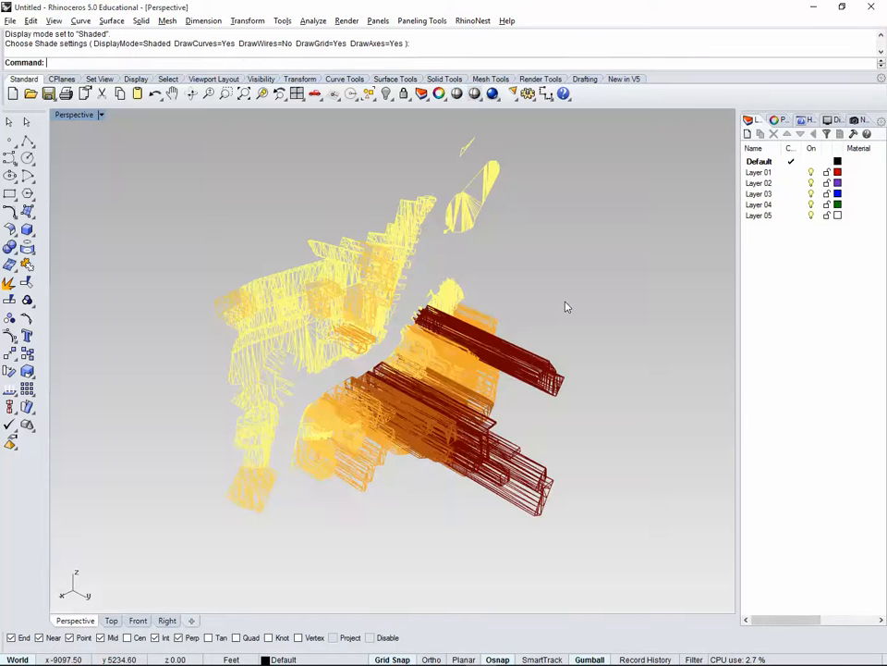
Draw a line from the origin (0) along the positive Y axis with Ortho enabled, extending past the geometry
text(l)
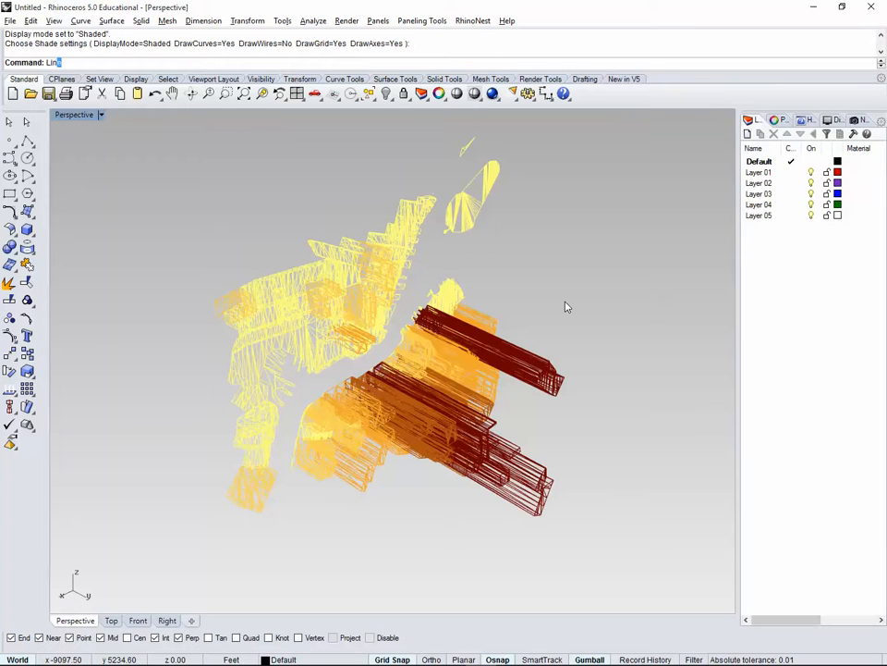
text(ine)
key(Return)
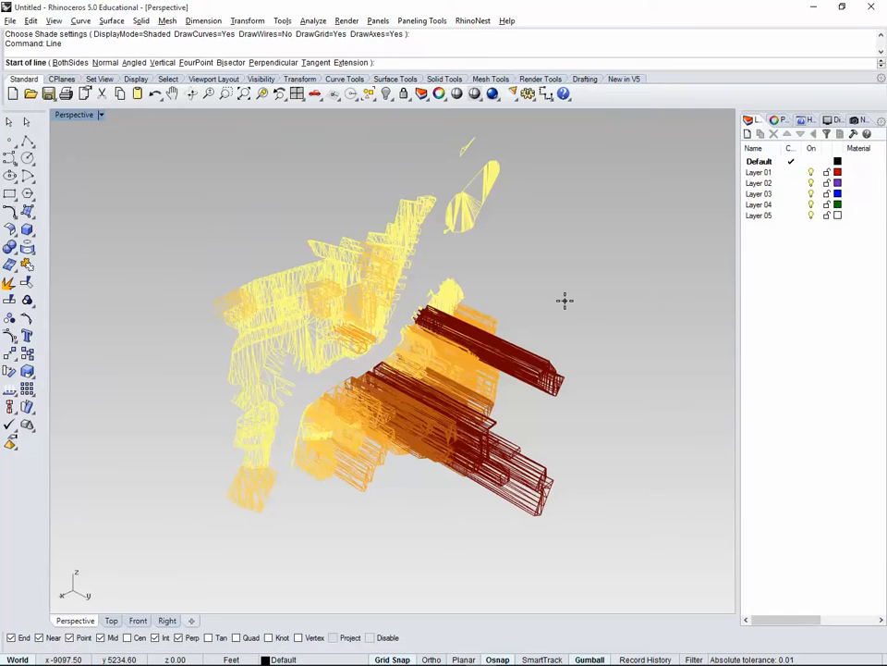
text(0)
key(Return)
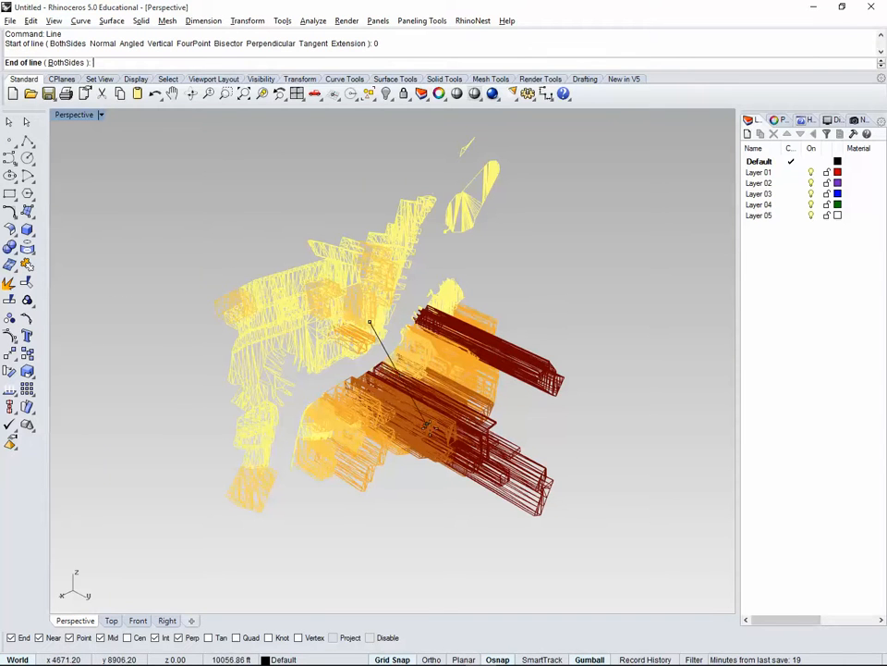
click(431, 659)
click(689, 514)
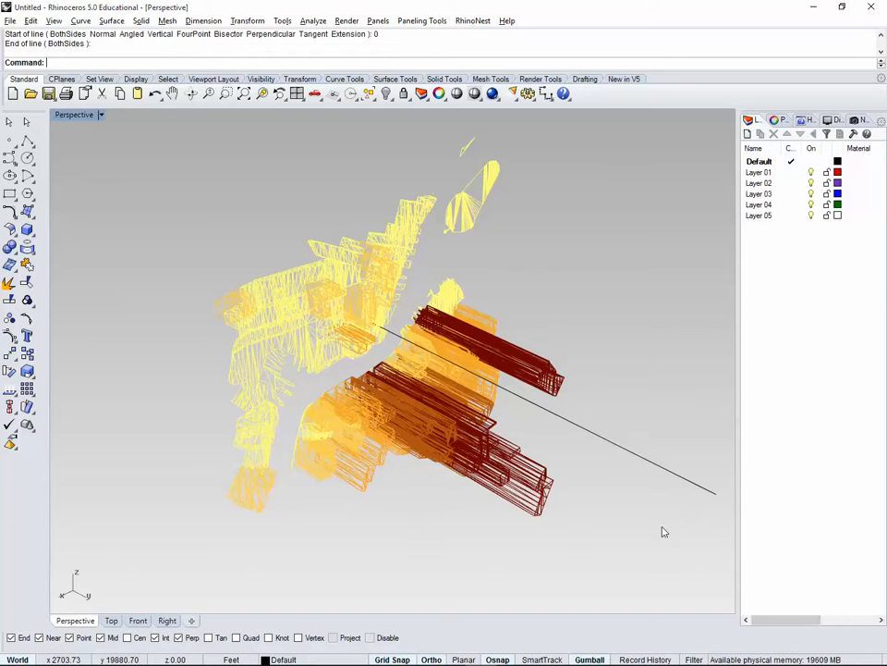
Draw a second line from the origin (0) along the positive X axis, extending past the geometry
key(Up)
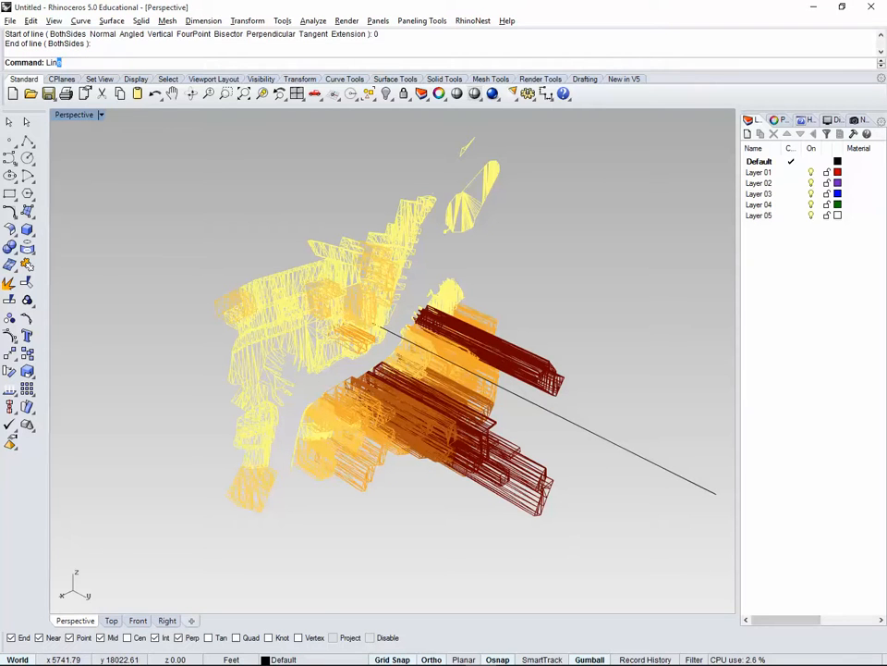
text(e)
key(Return)
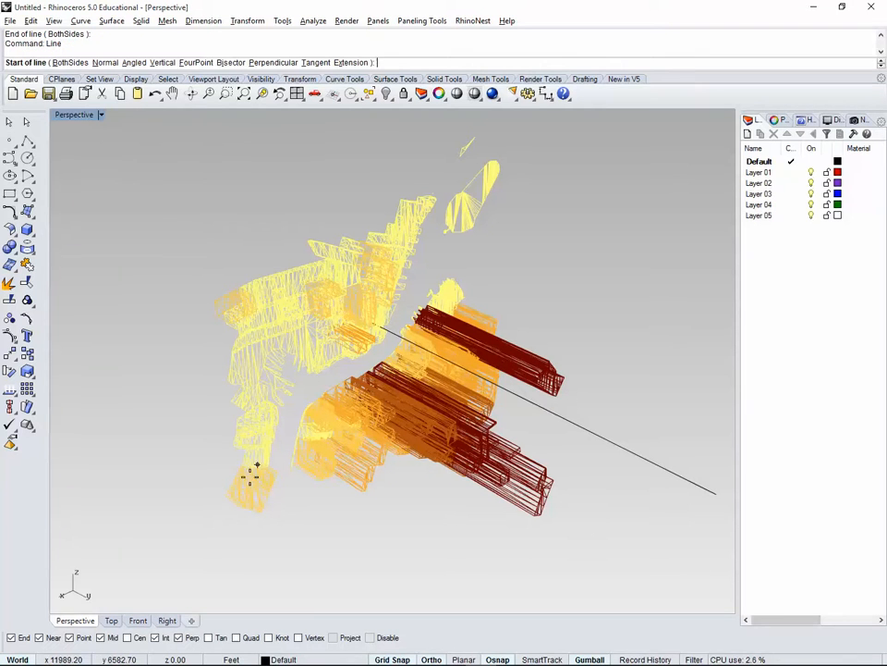
text(0)
key(Return)
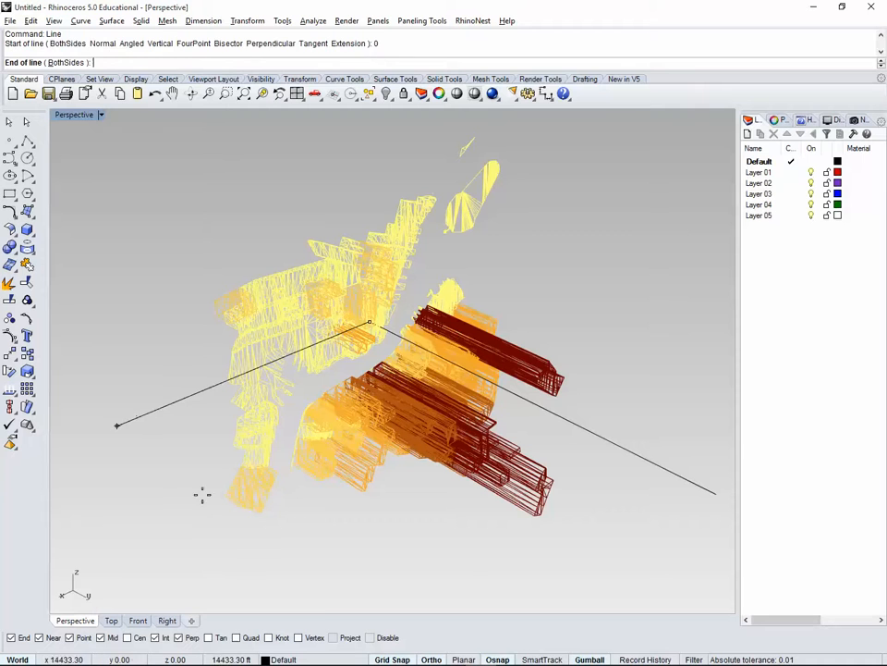
click(108, 490)
Rotate all five meshes upright with Rotate3D about the X-axis line from the origin (0), turning from the Y direction to vertical
scroll(376, 344, down, 5)
right_drag(394, 370, 375, 368)
drag(241, 156, 520, 511)
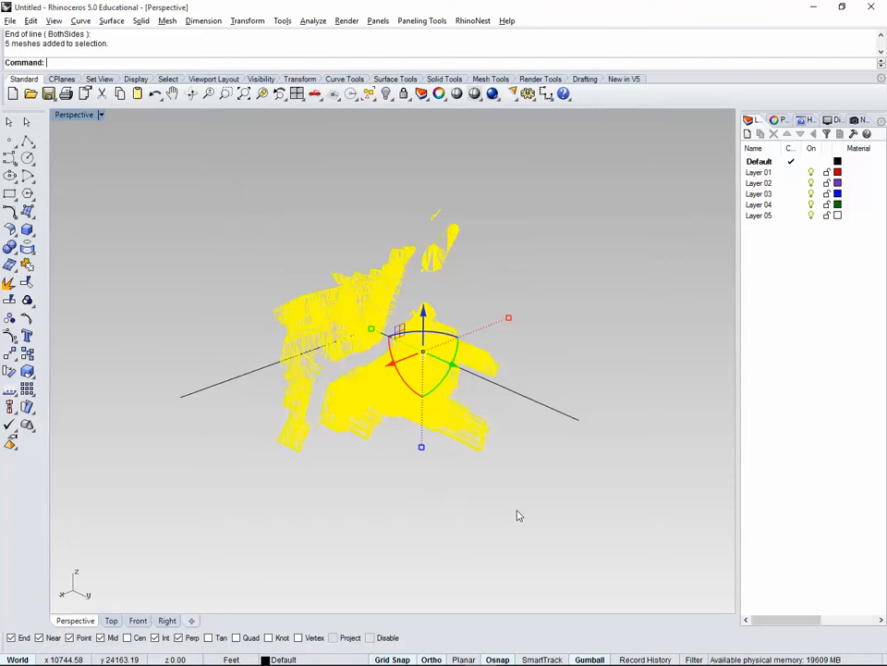
text(Rotate3D)
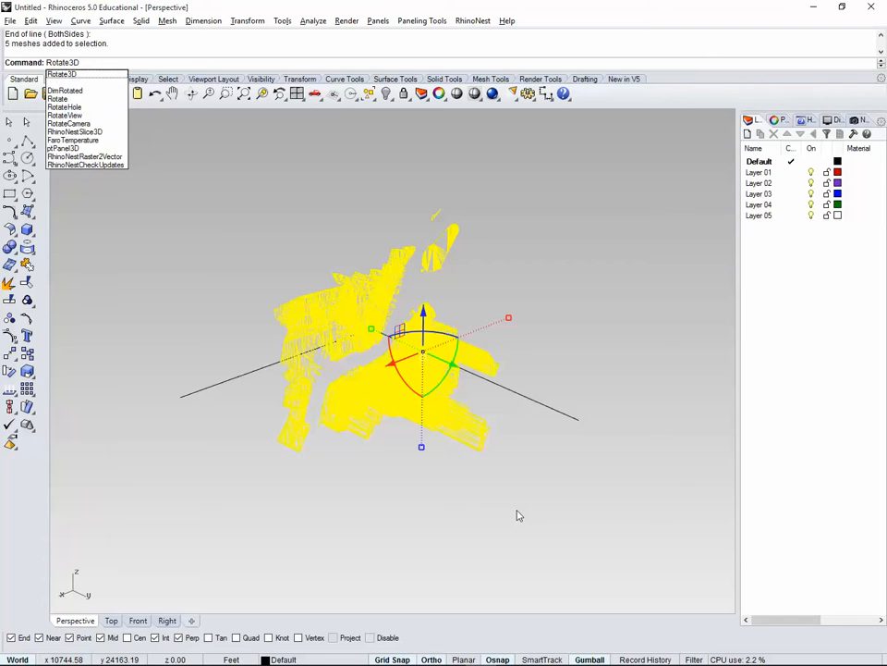
key(Return)
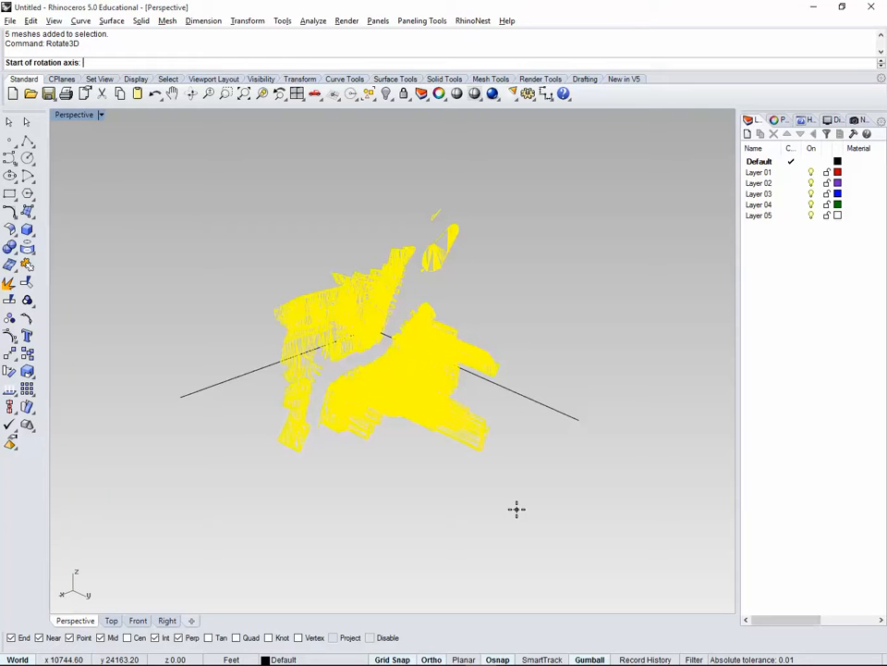
text(0)
key(Return)
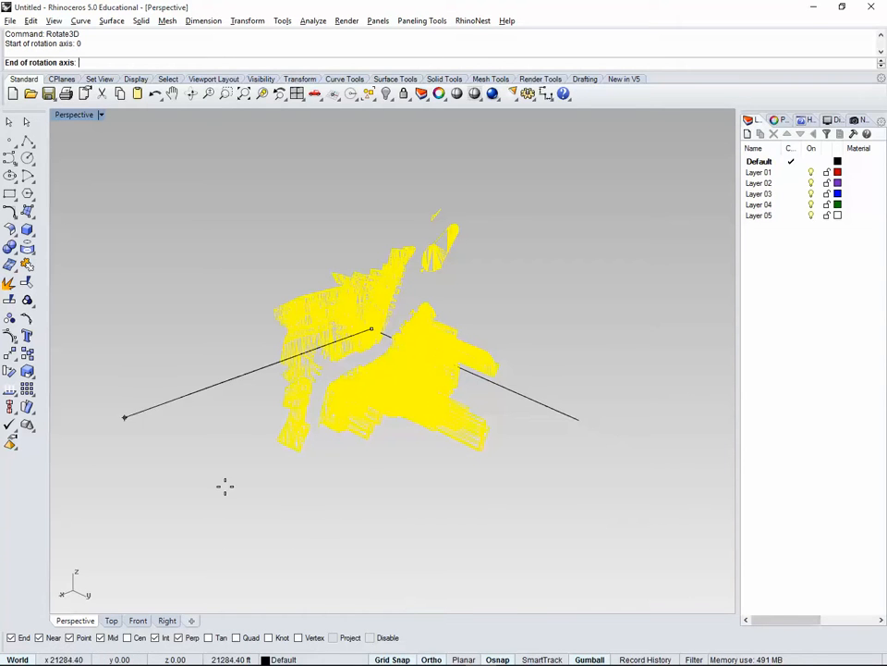
click(128, 417)
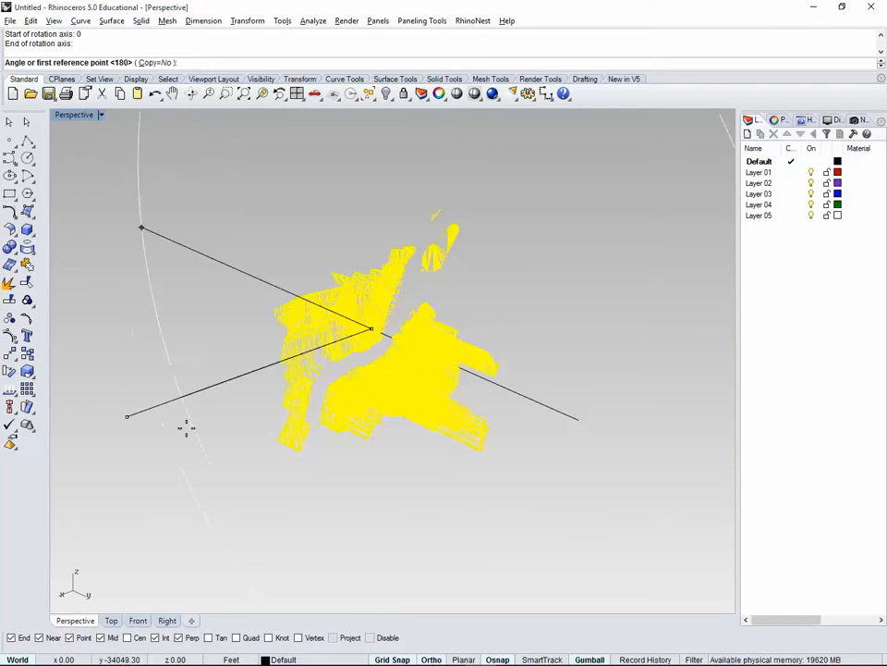
click(622, 447)
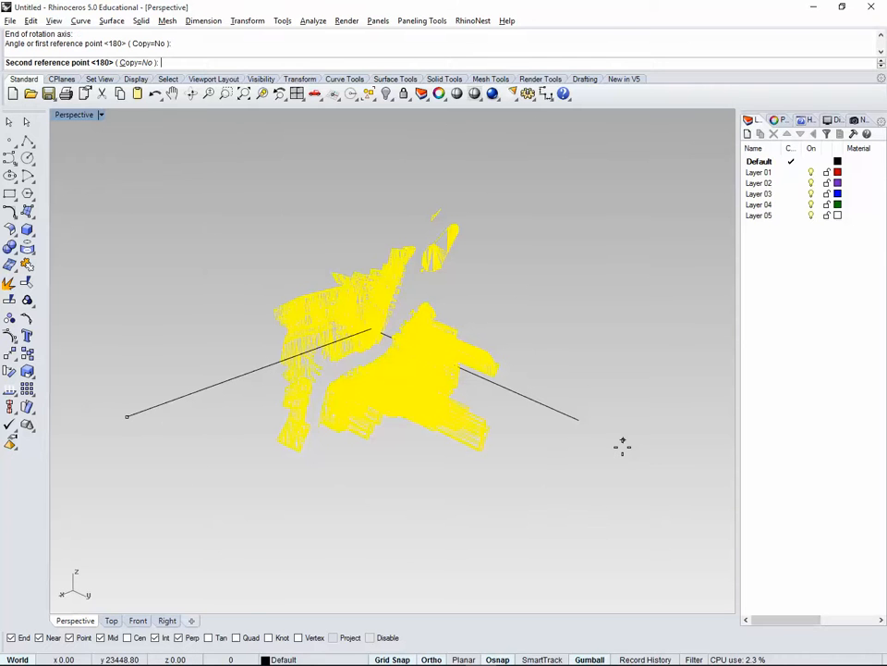
click(427, 151)
key(Escape)
right_drag(420, 450, 381, 296)
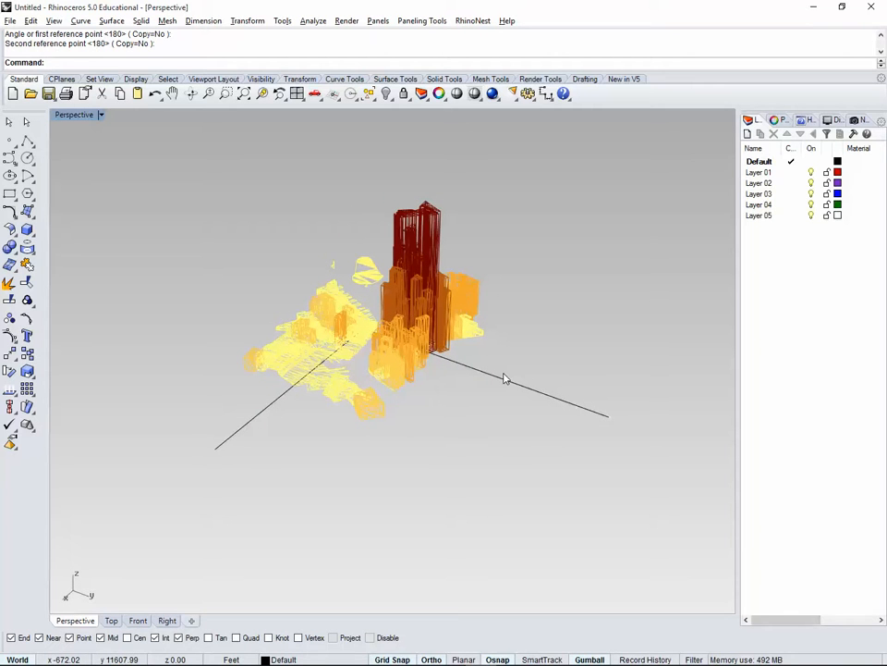
drag(550, 419, 552, 420)
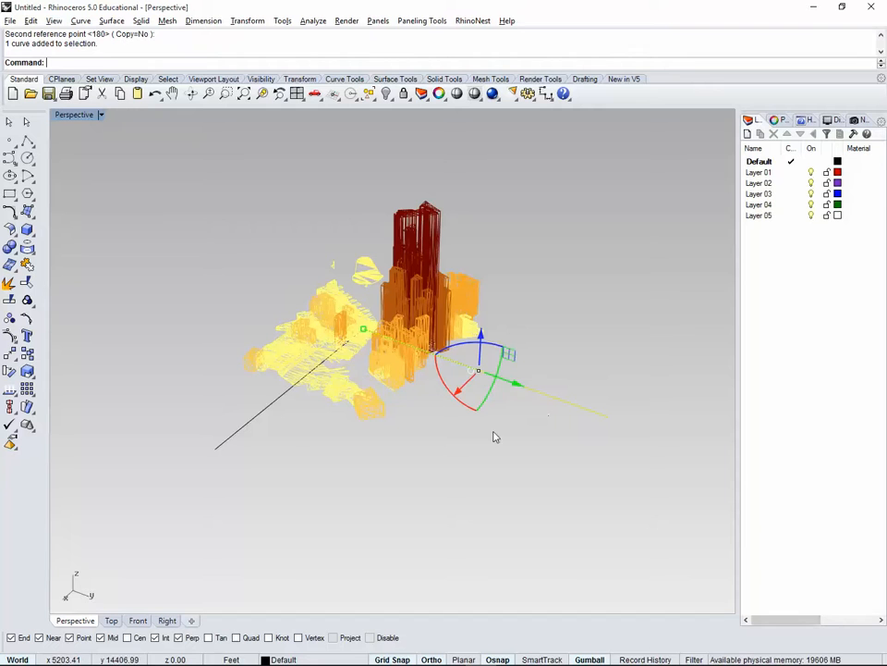
key(Delete)
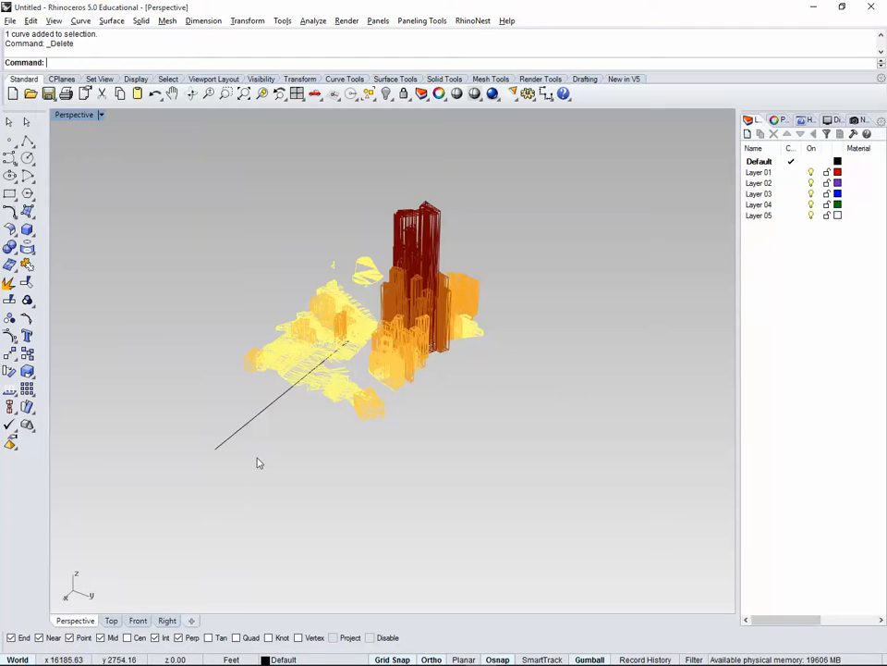
key(ctrl+z)
key(Escape)
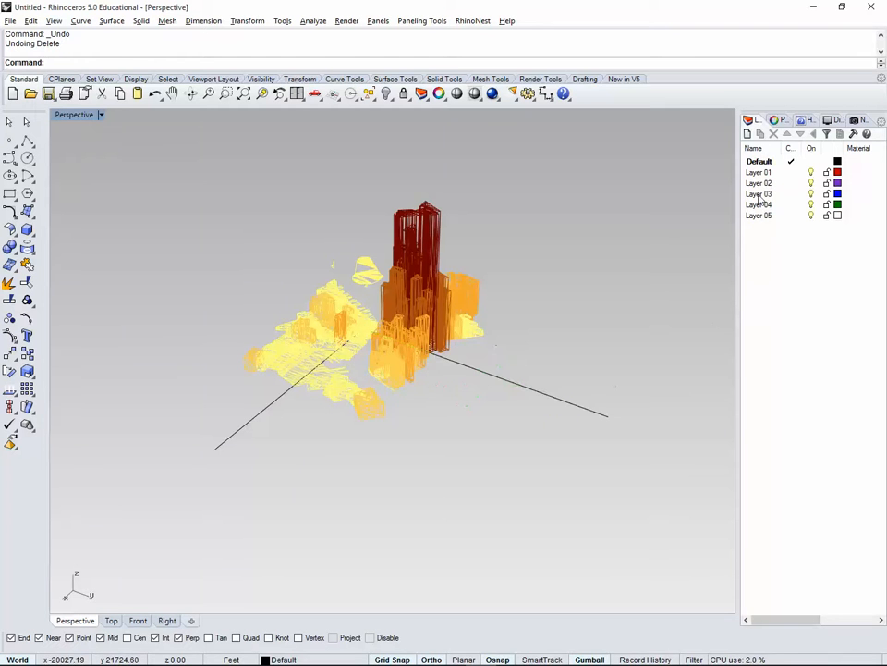
Move the two axis guide lines to Layer 01
click(551, 396)
shift+click(232, 435)
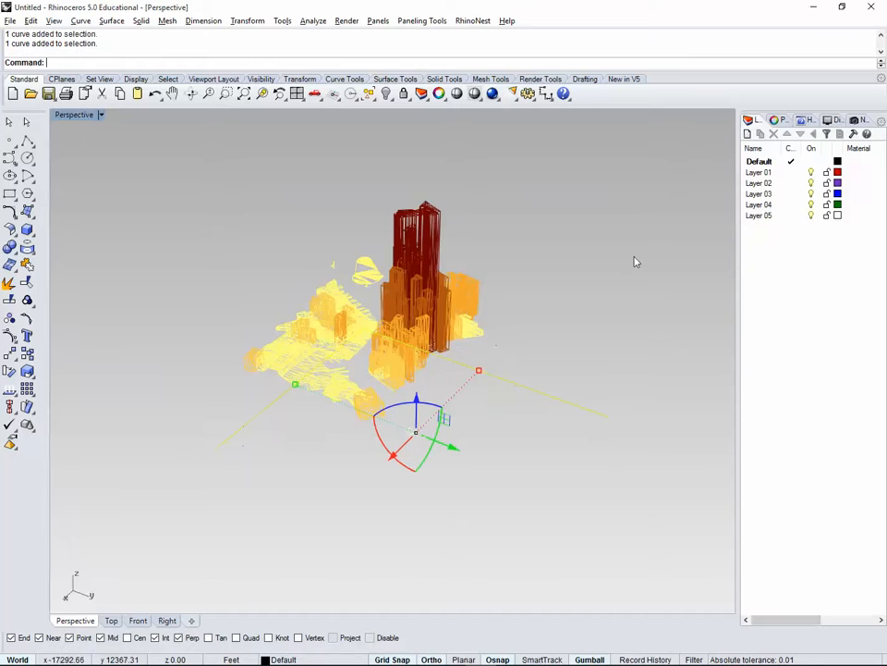
right_click(765, 176)
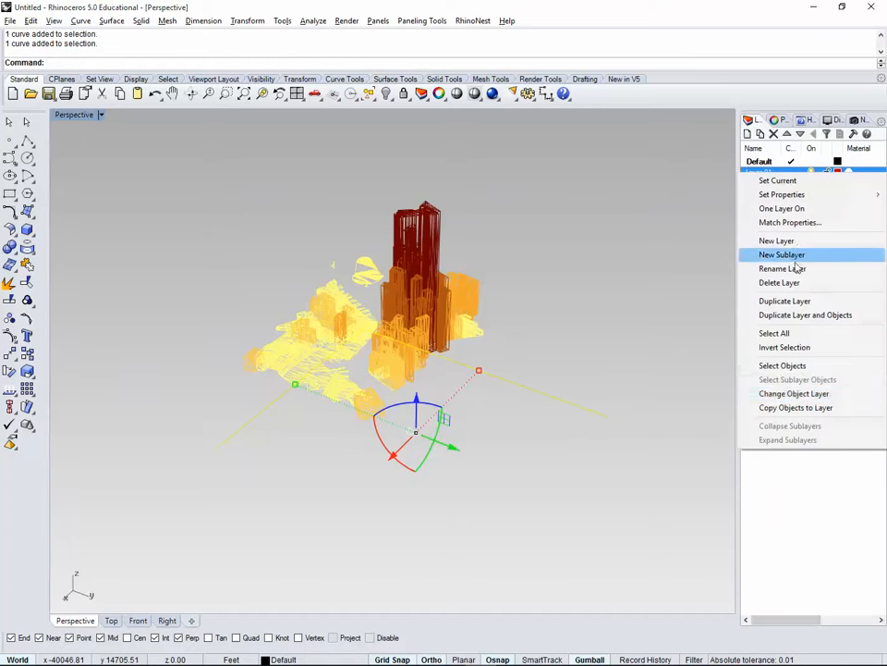
click(801, 393)
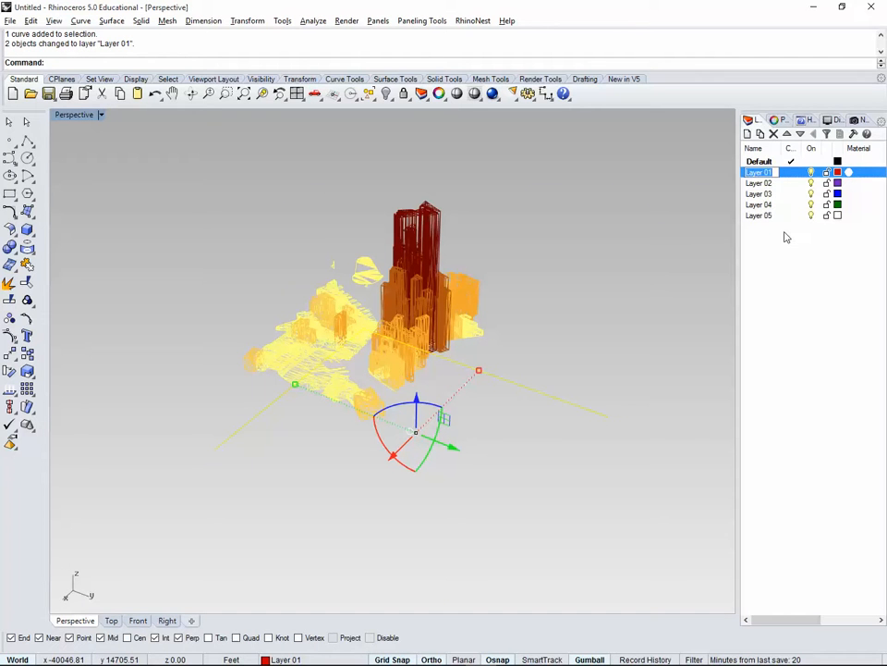
Rename Layer 01 as LineWork and turn the layer off
text(ineWork)
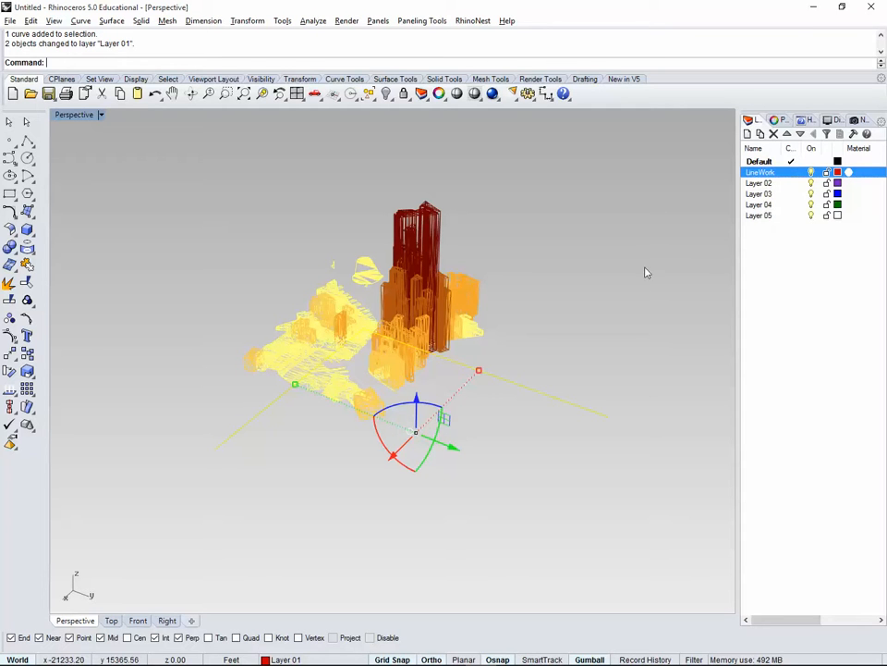
key(Escape)
click(812, 173)
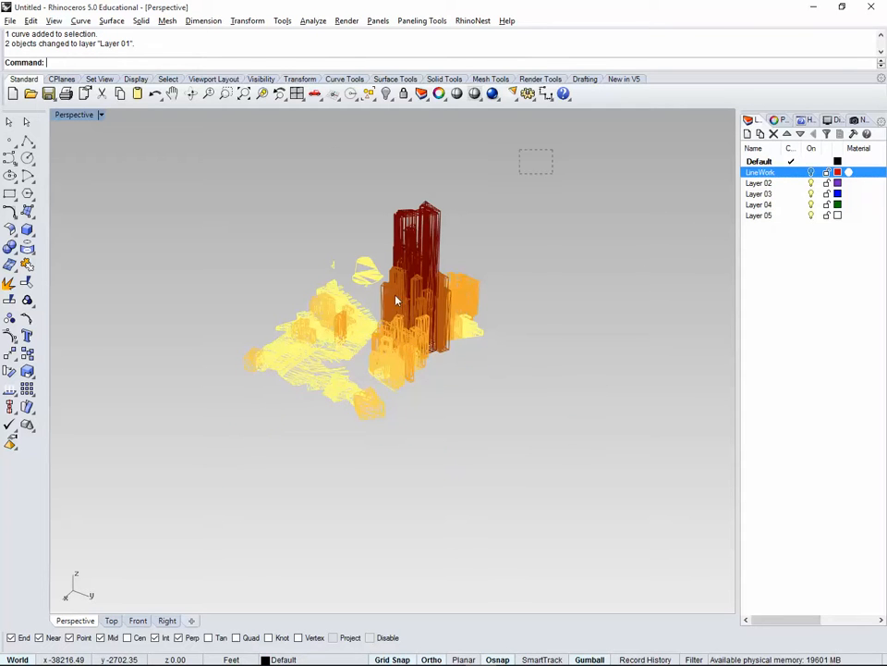
Move the five extruded meshes to Layer 02 and rename that layer DiagramBulk
drag(208, 481, 210, 482)
right_drag(377, 377, 420, 395)
scroll(359, 333, up, 8)
scroll(508, 353, down, 6)
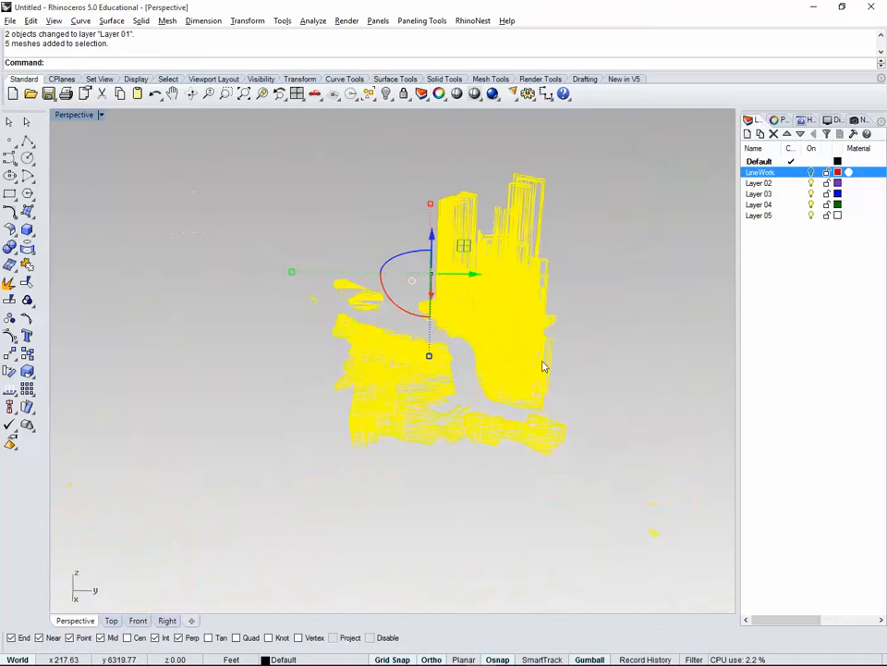
right_drag(542, 361, 674, 338)
click(774, 183)
right_click(774, 183)
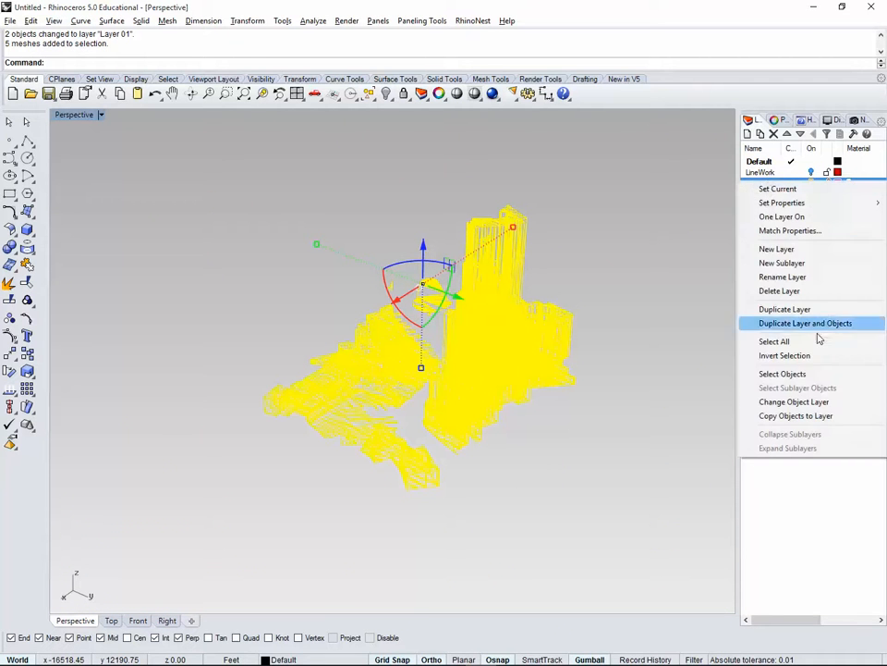
click(817, 402)
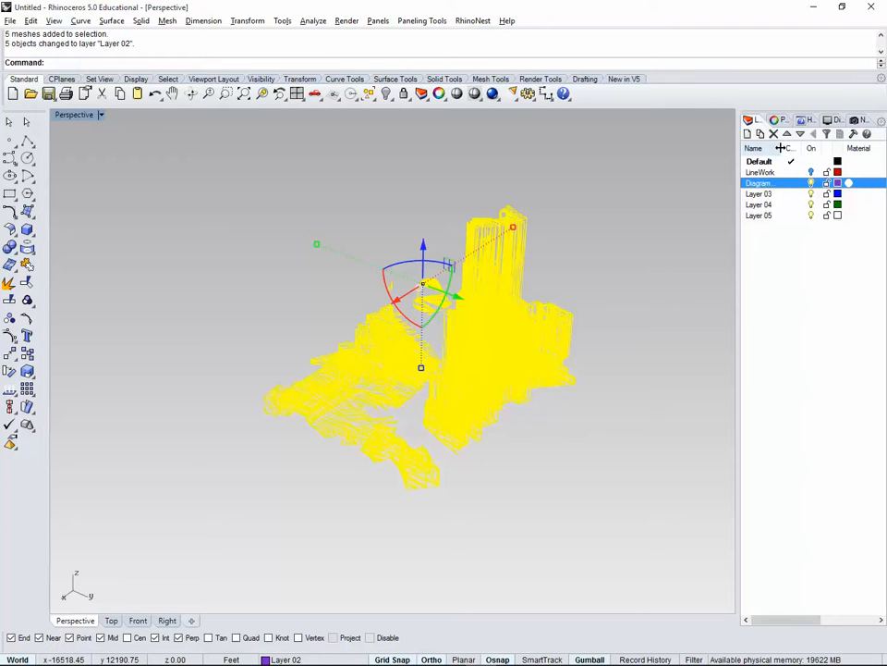
text(Bulk)
click(575, 281)
Display the Perspective viewport in Shaded mode and examine the extruded towers' surfaces and mesh edges up close
right_drag(393, 318, 525, 358)
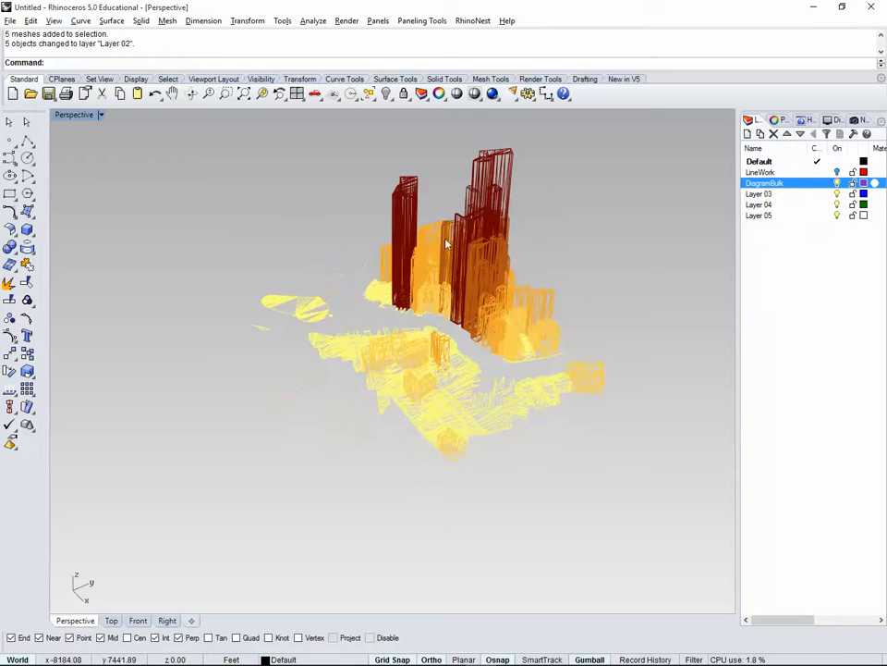
middle_click(475, 178)
click(472, 163)
scroll(484, 221, up, 12)
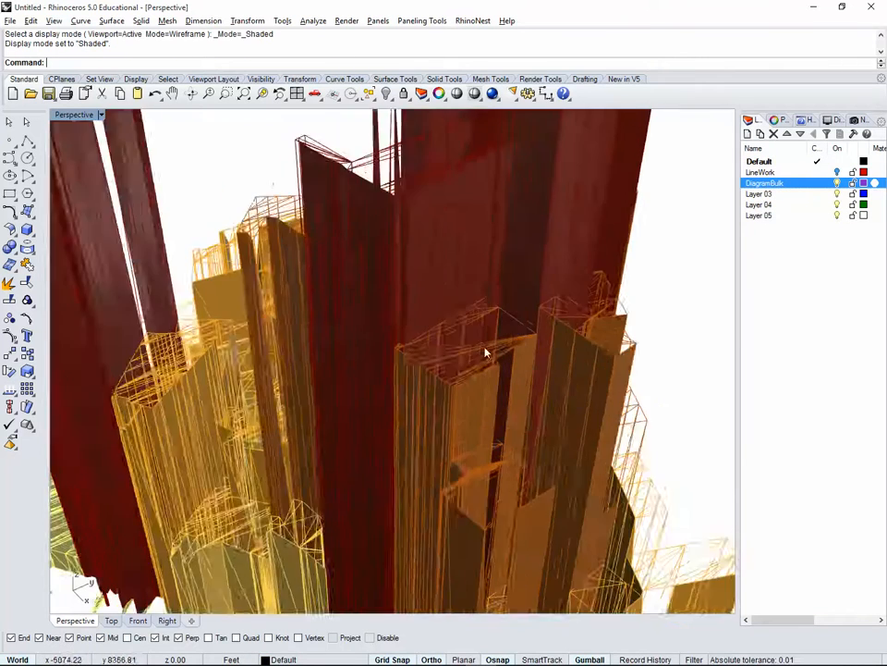
scroll(485, 352, up, 2)
scroll(477, 358, down, 10)
right_drag(444, 407, 443, 435)
scroll(477, 504, up, 2)
scroll(476, 500, up, 5)
scroll(476, 500, down, 9)
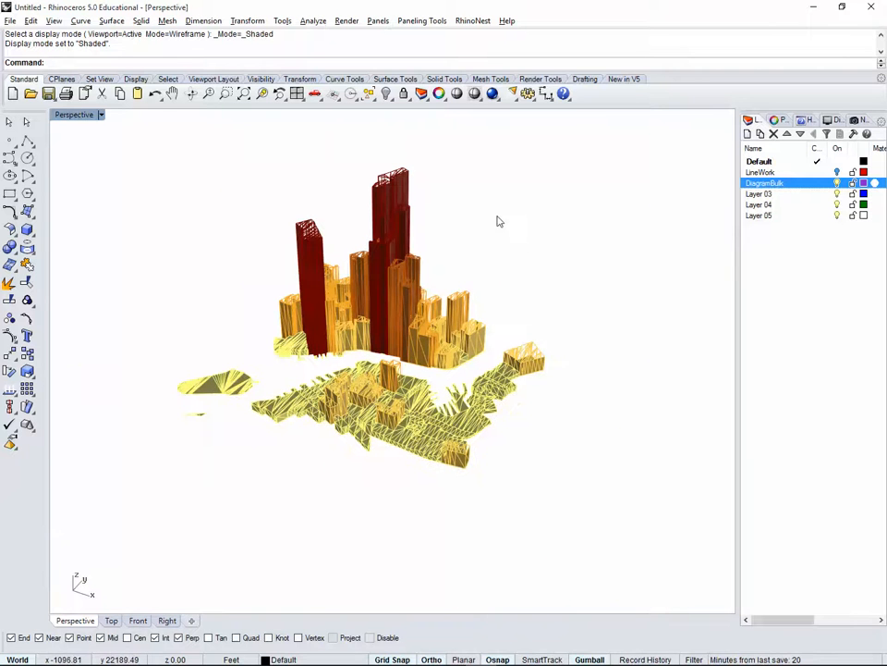
Return the Perspective viewport to Wireframe display mode
middle_click(480, 182)
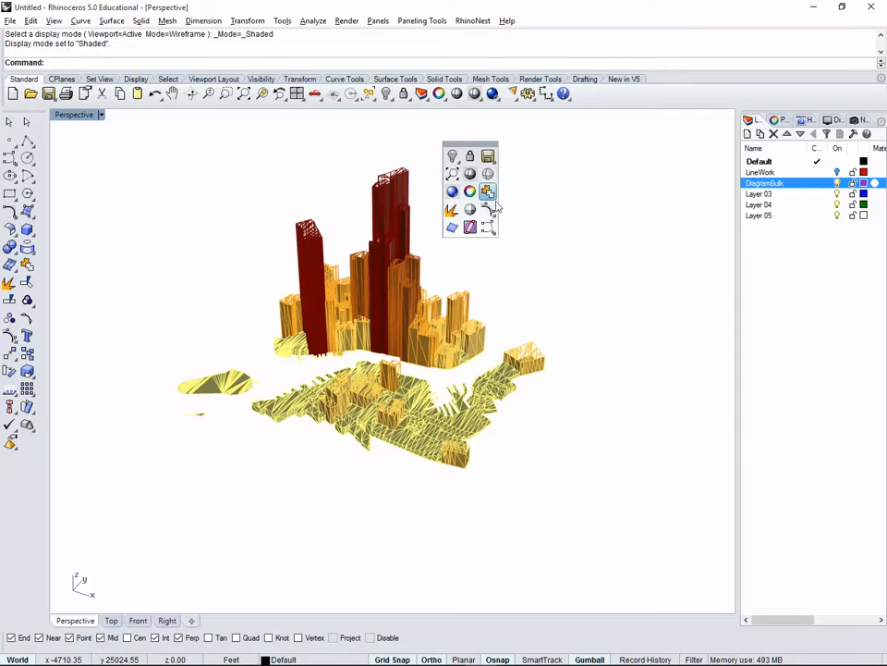
middle_click(488, 266)
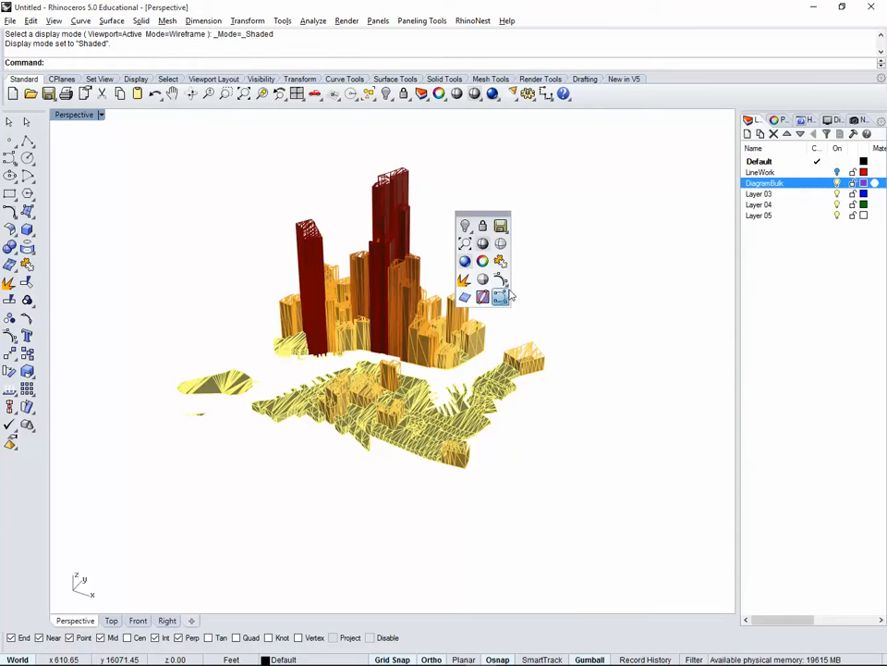
right_click(474, 96)
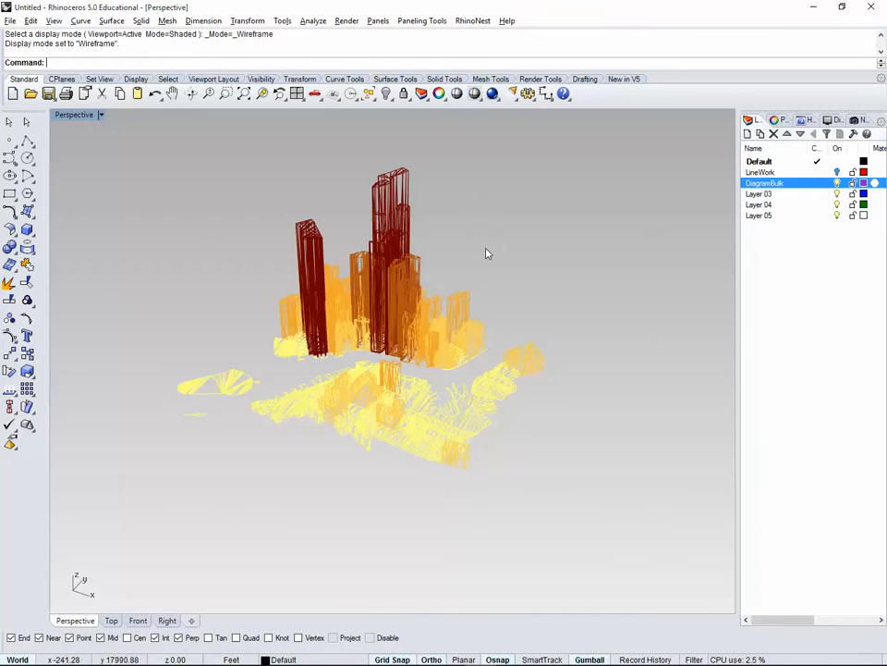
Convert the five extruded meshes to NURBS surfaces with MeshToNURB and delete the original meshes
mouse_move(487, 251)
right_down()
mouse_move(491, 263)
mouse_move(517, 244)
right_up()
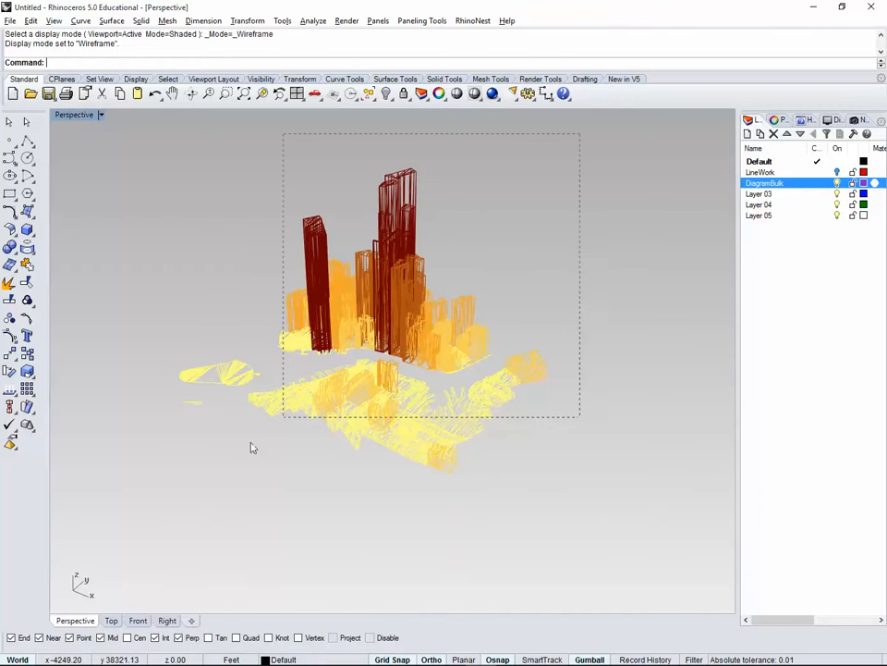
drag(139, 501, 138, 501)
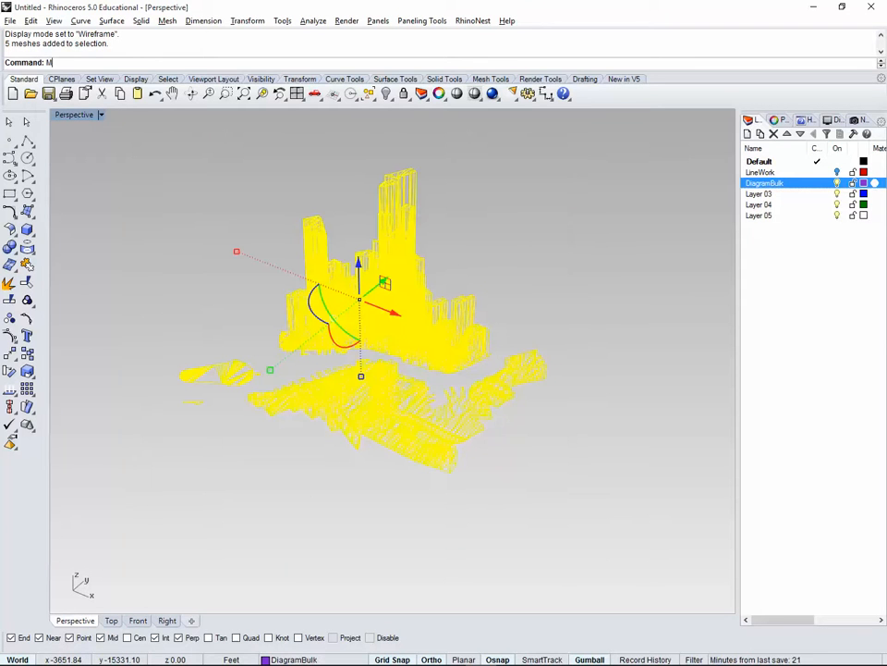
key(Escape)
text(MeshToNURB)
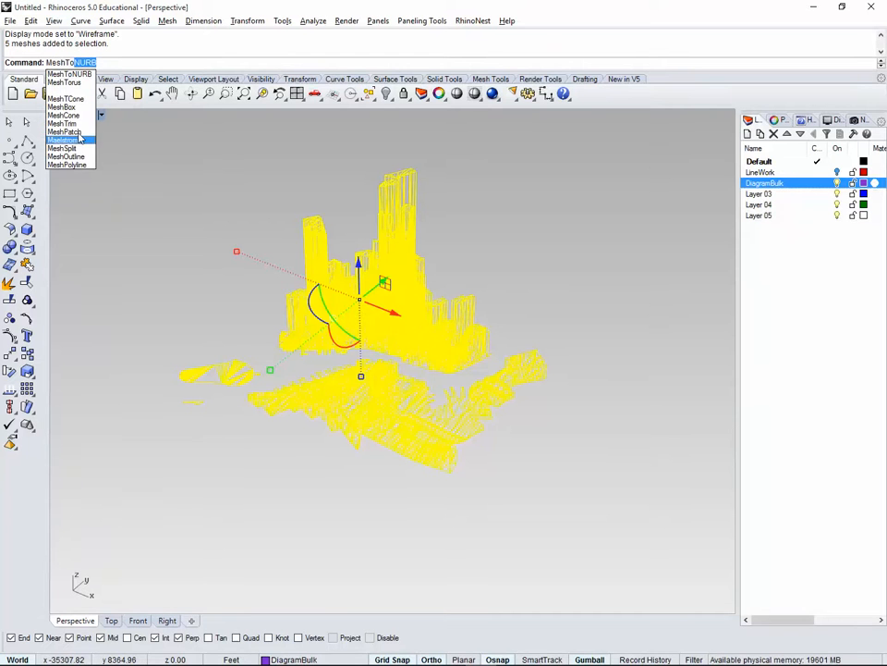
click(80, 75)
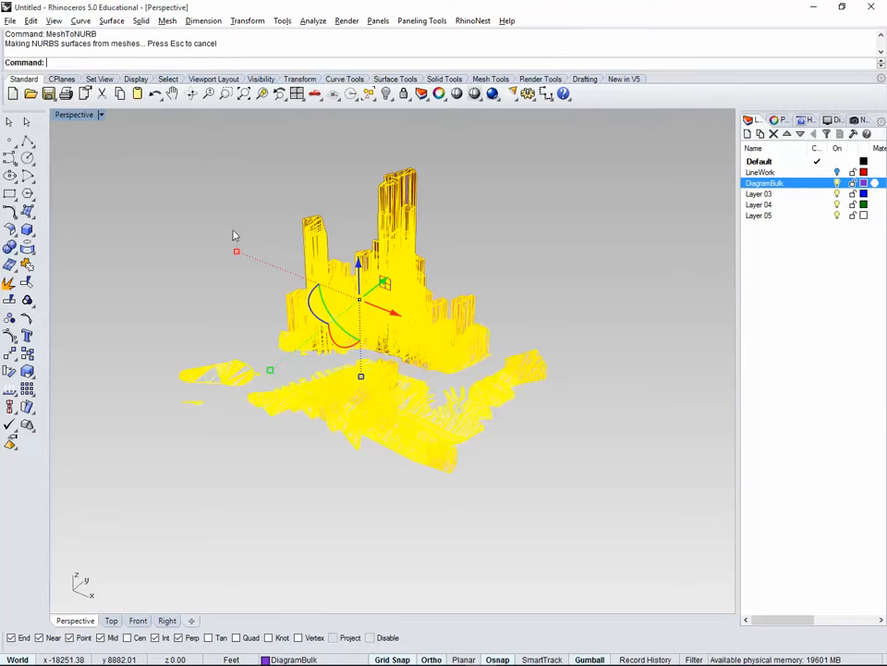
right_drag(365, 198, 411, 298)
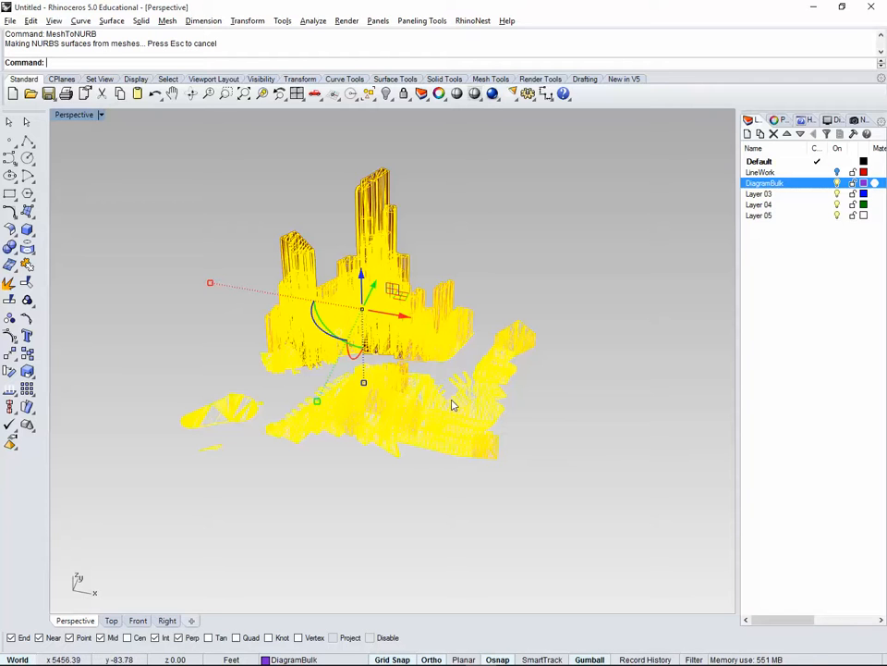
key(Delete)
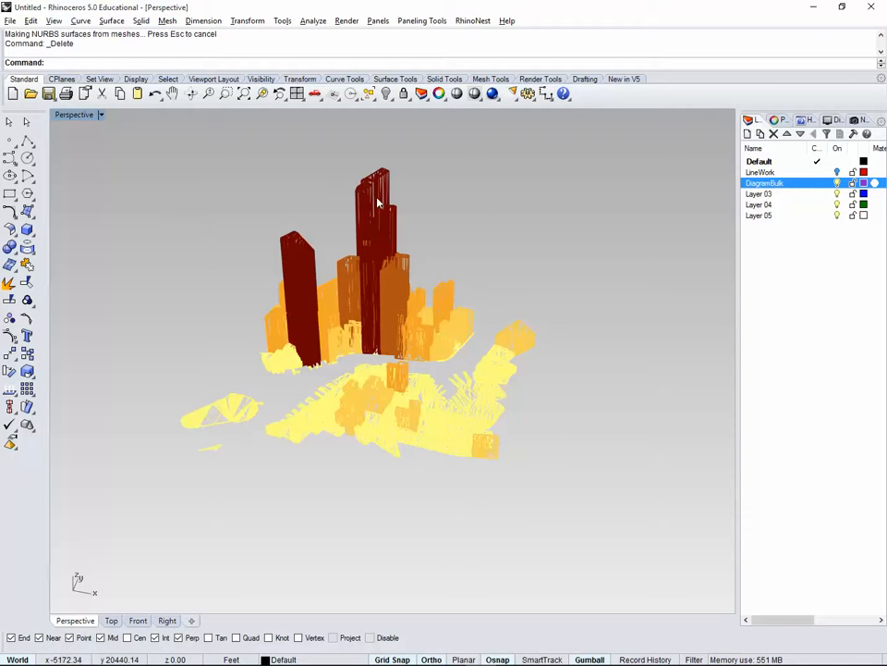
Set the Perspective viewport to Shaded mode and inspect the converted NURBS towers from closer and farther away
click(474, 98)
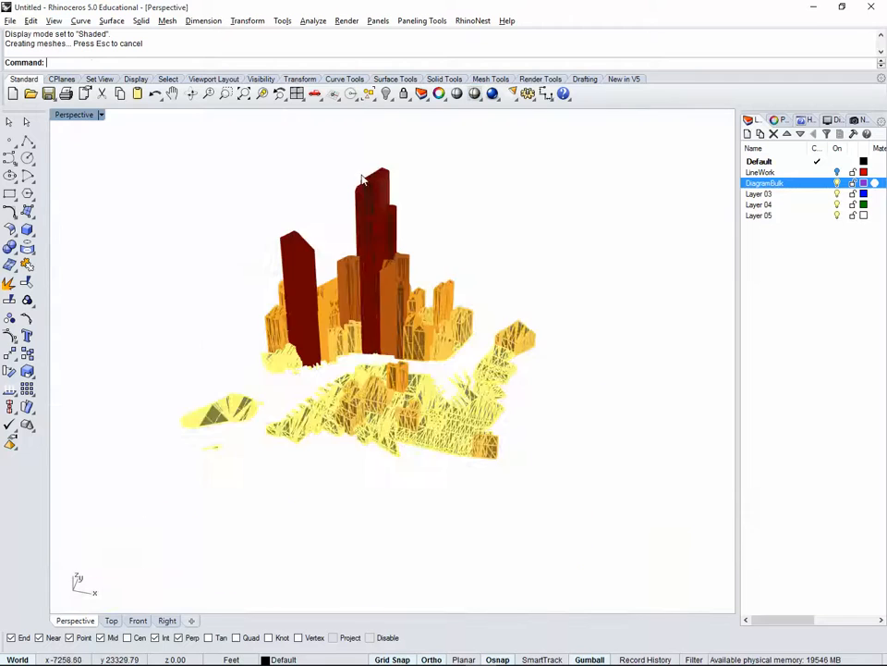
scroll(399, 223, up, 5)
scroll(400, 219, down, 6)
mouse_move(403, 305)
right_down()
mouse_move(357, 251)
mouse_move(409, 255)
mouse_move(405, 306)
right_up()
scroll(405, 307, down, 8)
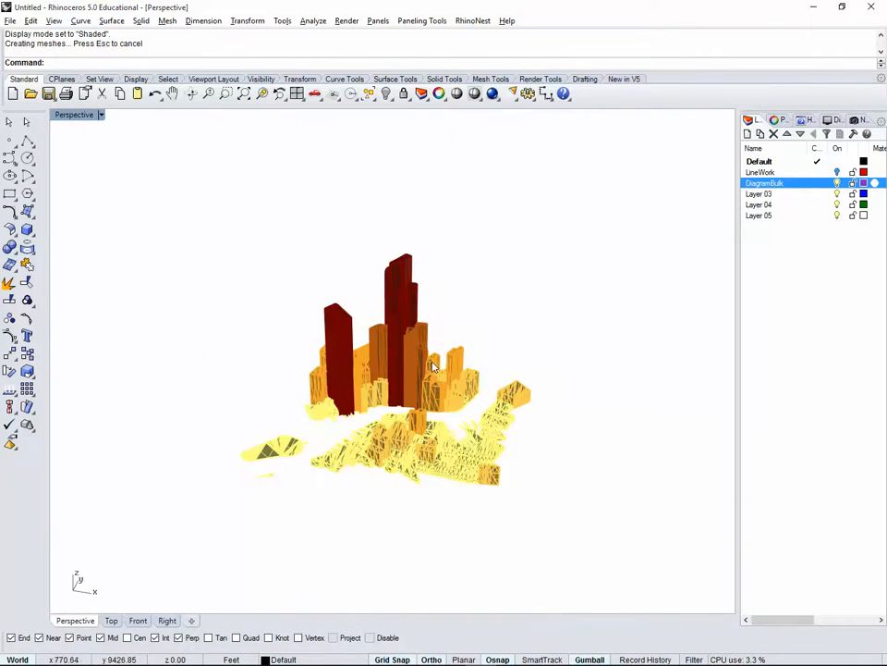
shift+right_drag(433, 360, 372, 329)
scroll(320, 283, up, 4)
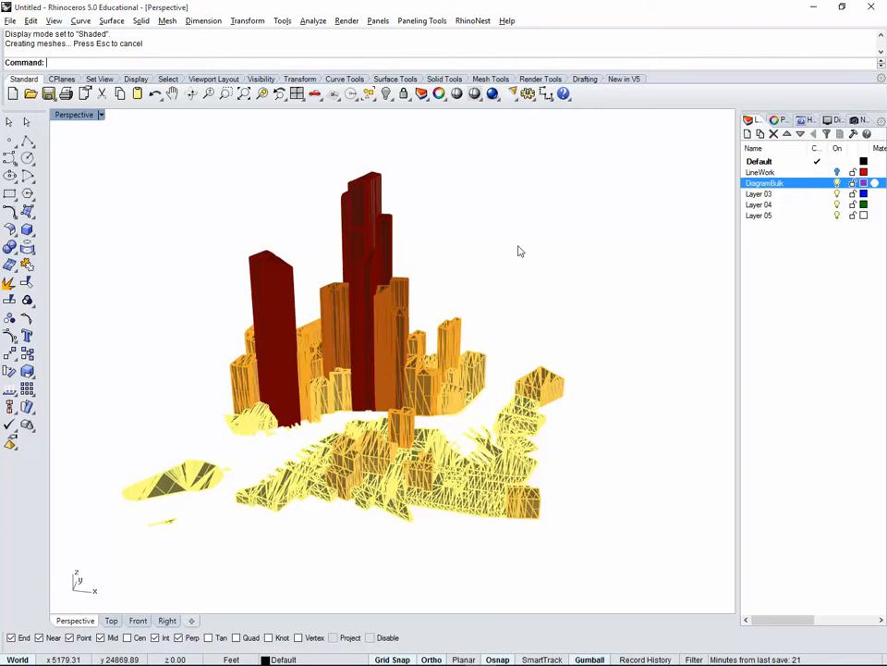
Save the model in the Stuff folder as the Rhino 5 file Asian_NL_Extruded5.3dm
key(ctrl+s)
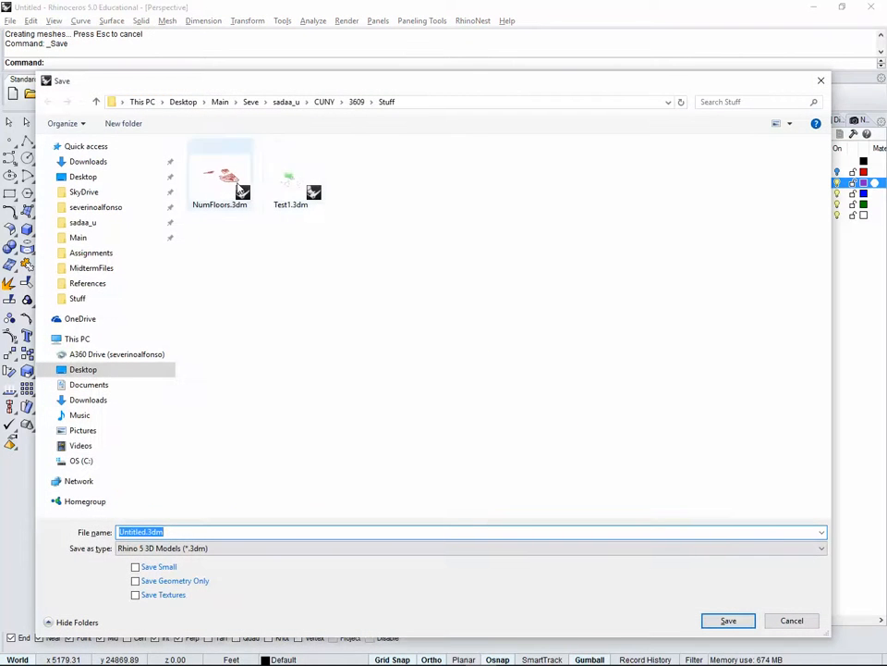
click(143, 532)
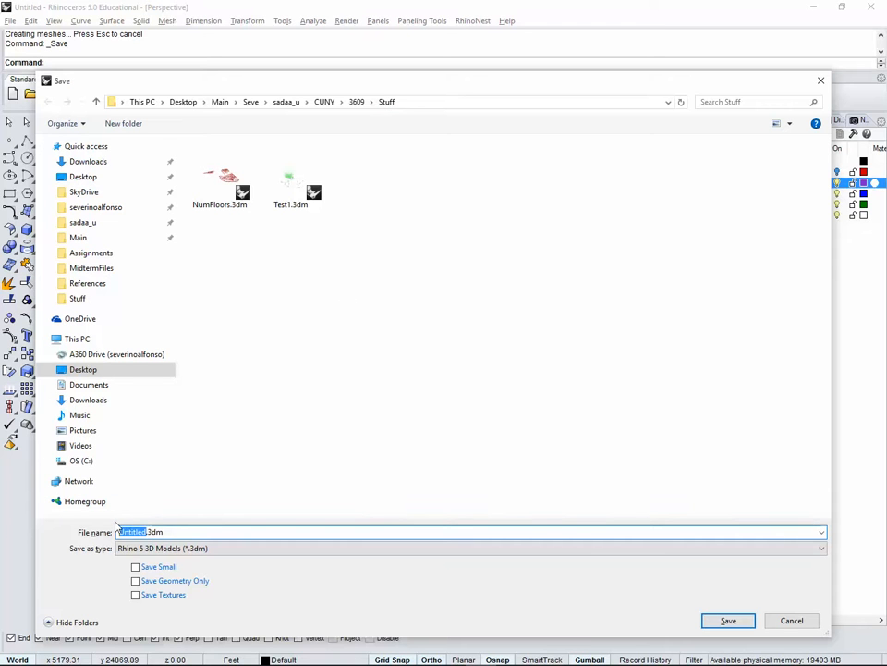
text(Ass)
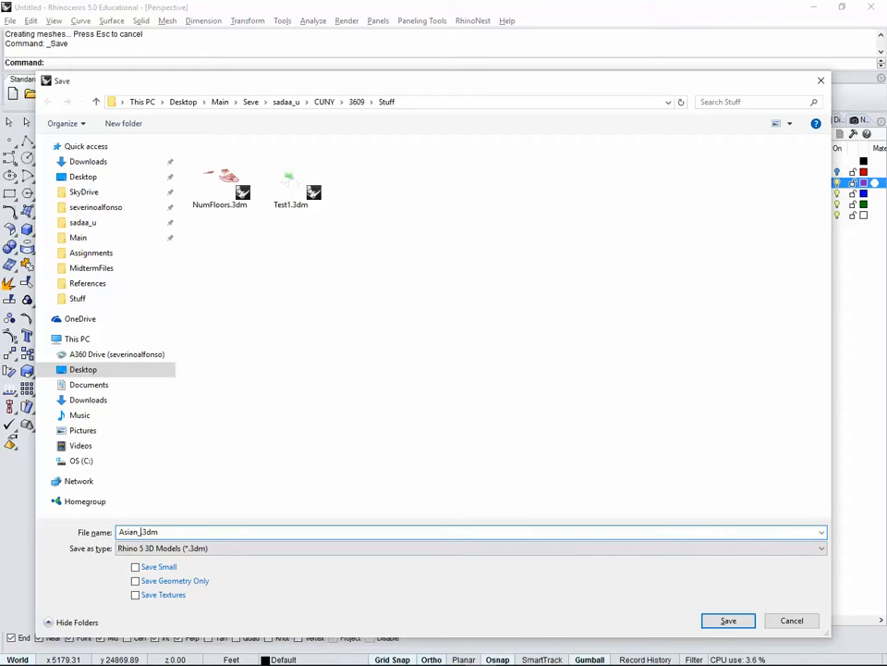
text(an_NL_Extruded5)
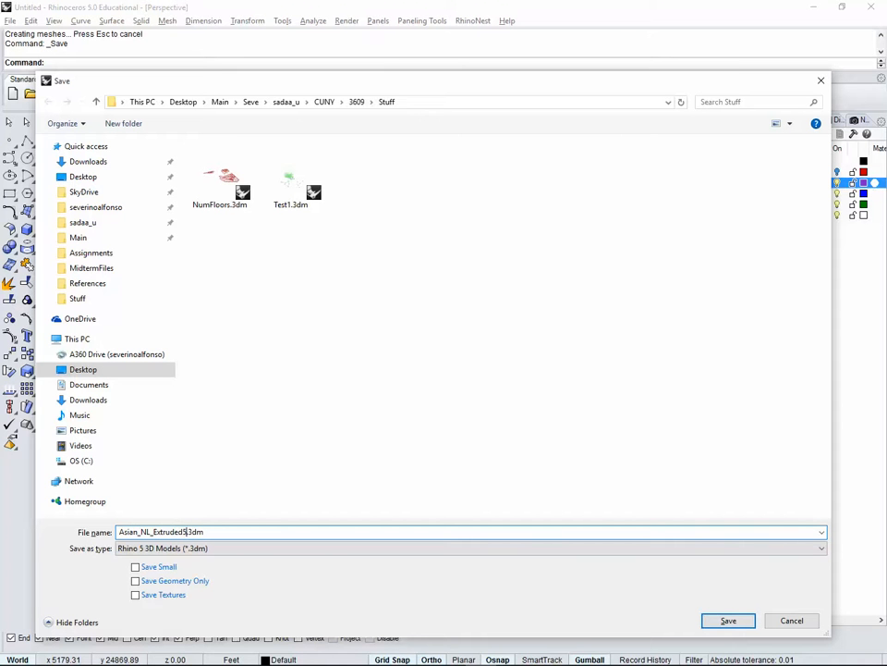
click(721, 621)
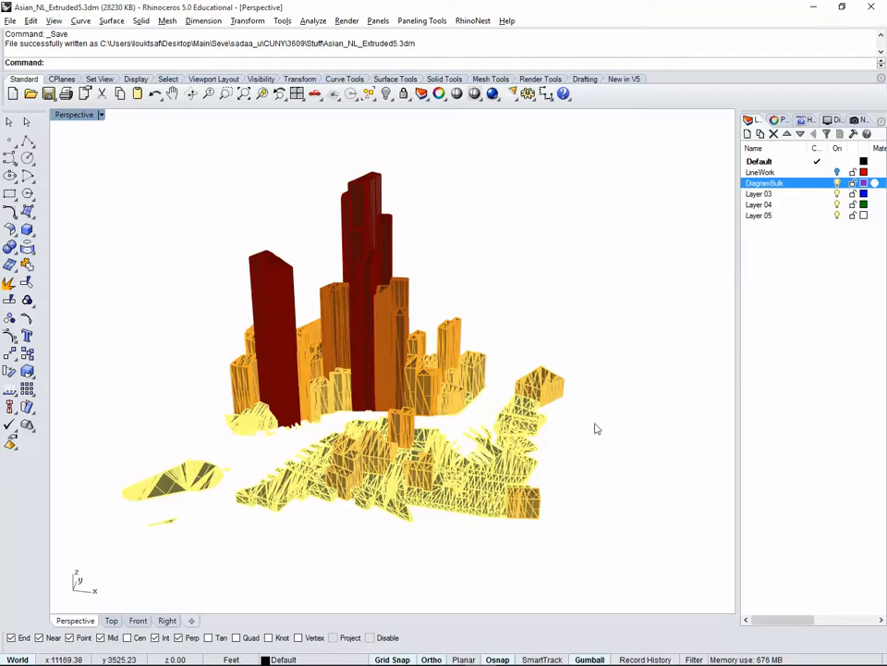
Turn the DiagramBulk layer off and back on to check which geometry it holds
right_drag(597, 426, 566, 422)
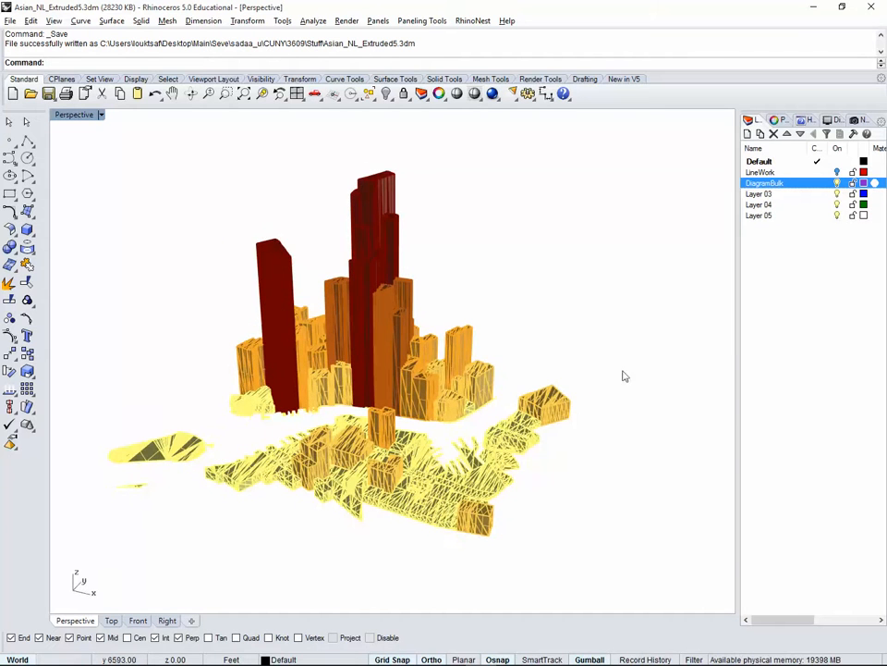
click(837, 185)
click(837, 185)
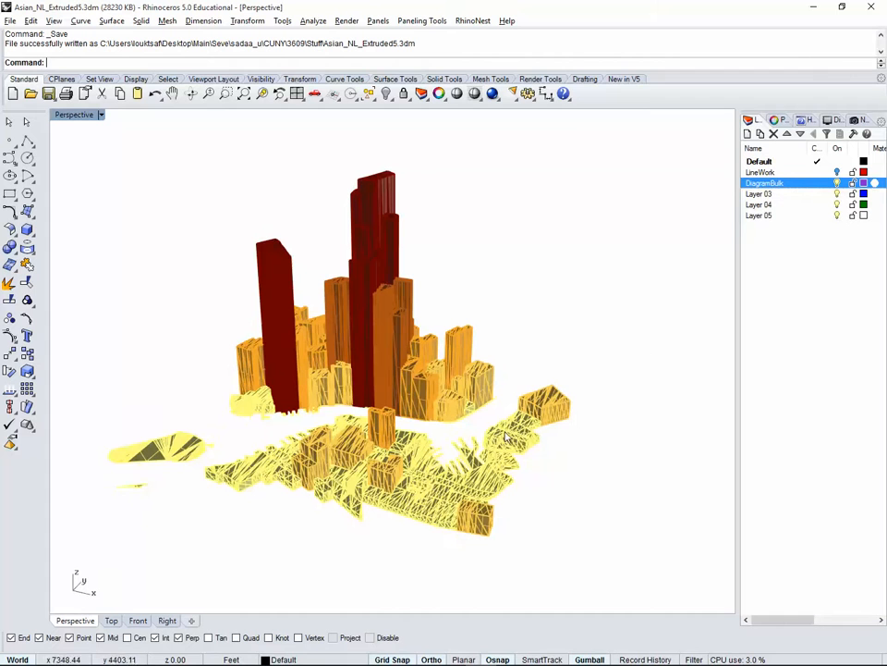
right_drag(358, 431, 378, 447)
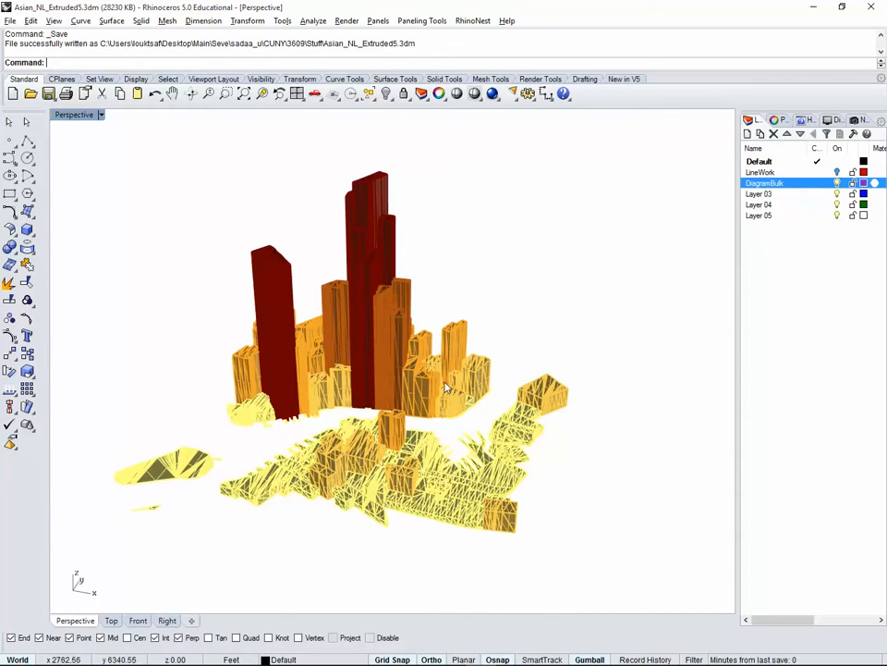
mouse_move(740, 639)
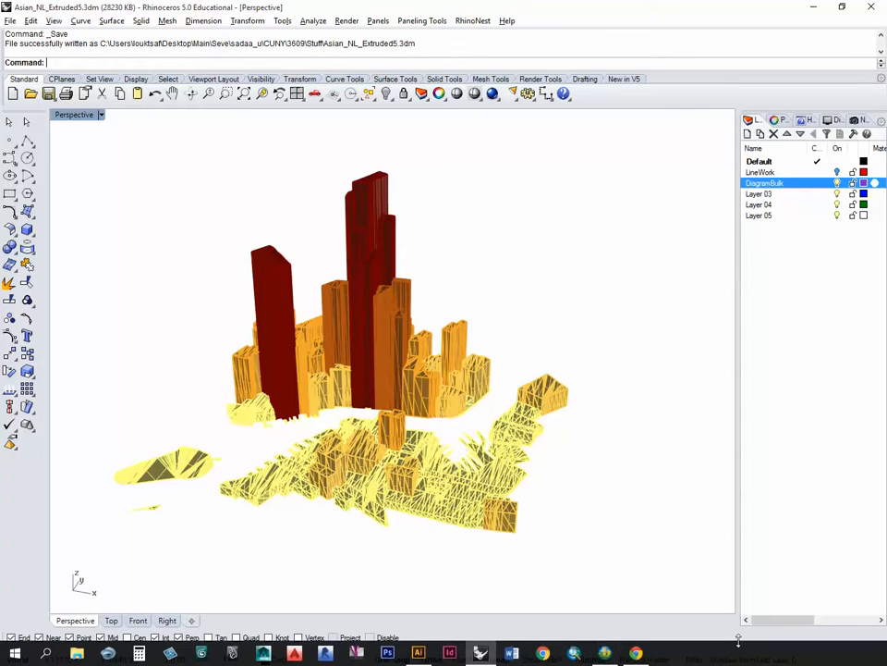